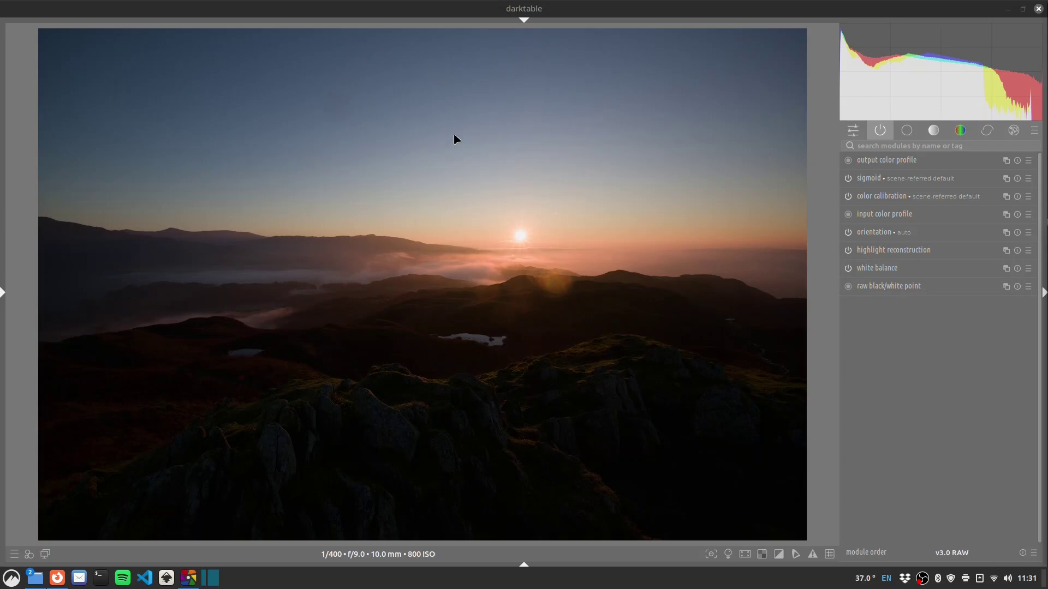
Find the lens correction module, switch it on and drag manual vignette strength to 100%.
{"action": "left_click", "coordinate": [927, 147]}
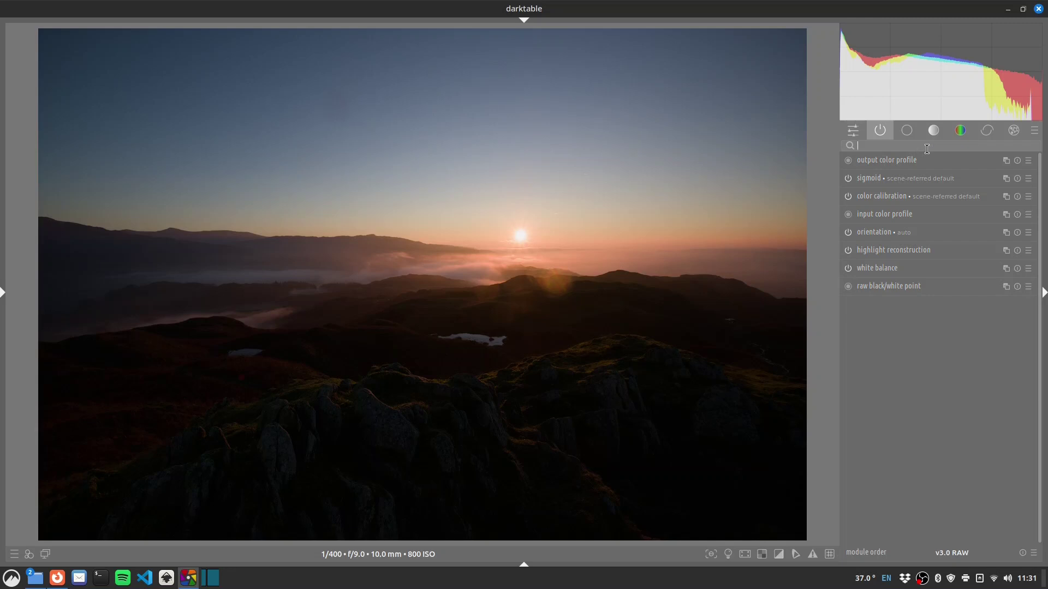
{"action": "type", "text": "lens"}
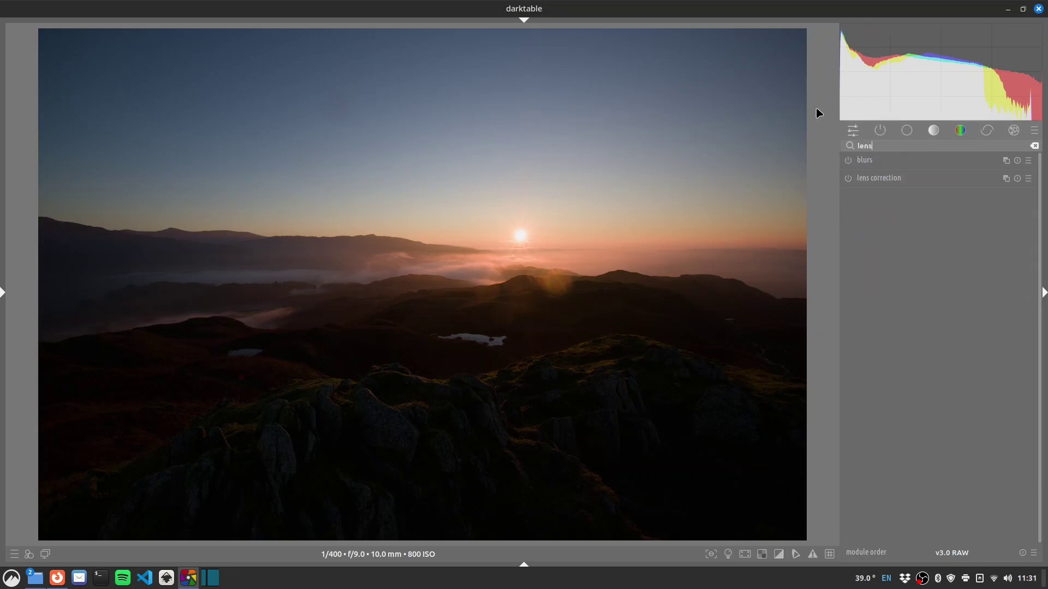
{"action": "left_click", "coordinate": [848, 178]}
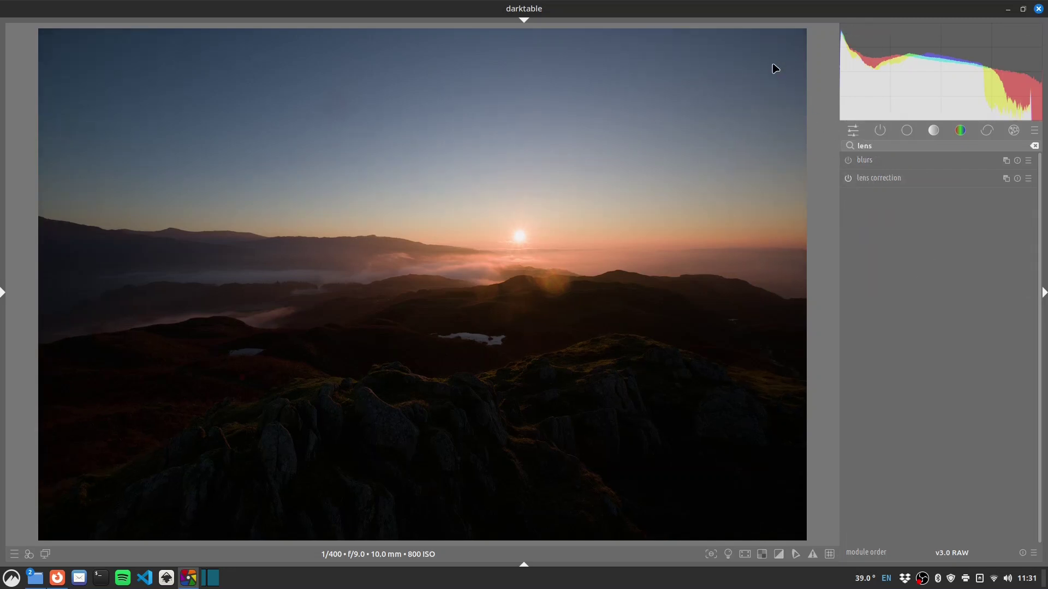
{"action": "left_click", "coordinate": [888, 177]}
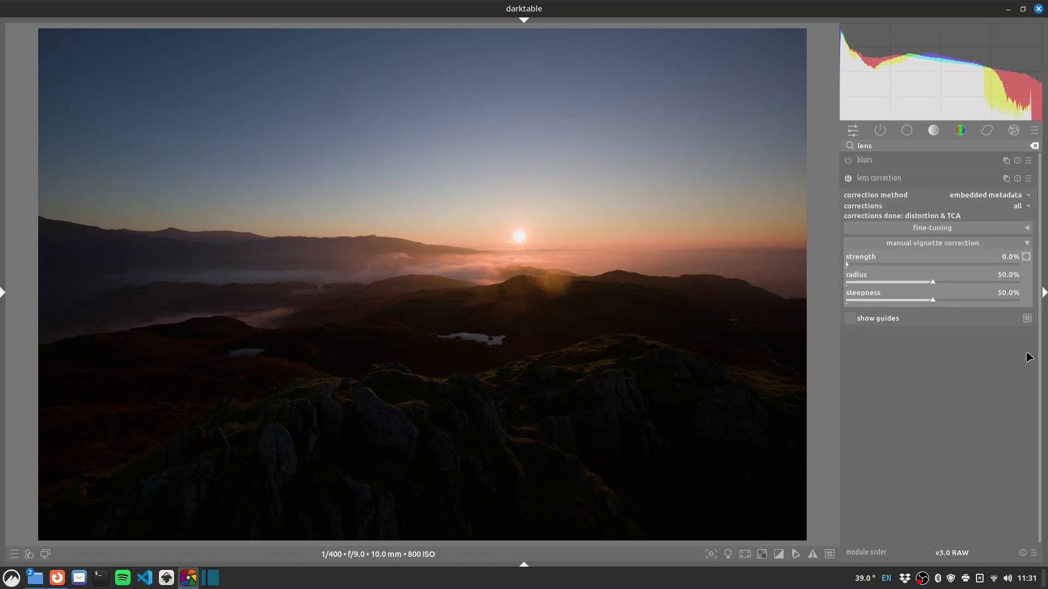
{"action": "left_click_drag", "start_coordinate": [848, 267], "coordinate": [1032, 266]}
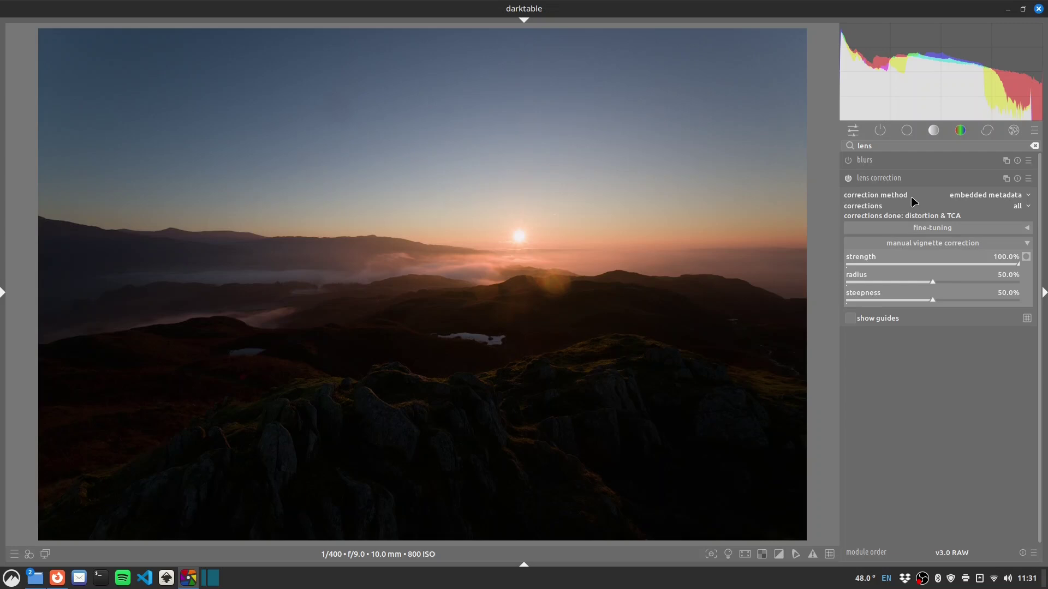
Collapse lens correction, then enable the exposure module at +0.700 EV with camera compensation.
{"action": "left_click", "coordinate": [885, 179]}
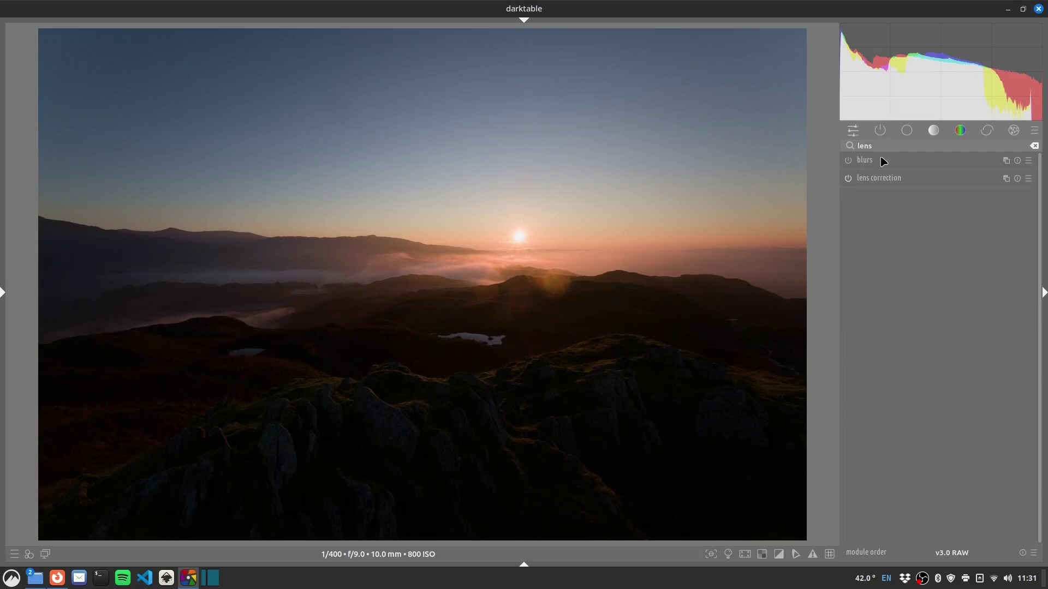
{"action": "key", "text": "BackSpace"}
{"action": "key", "text": "BackSpace"}
{"action": "key", "text": "BackSpace"}
{"action": "key", "text": "BackSpace"}
{"action": "type", "text": "expo"}
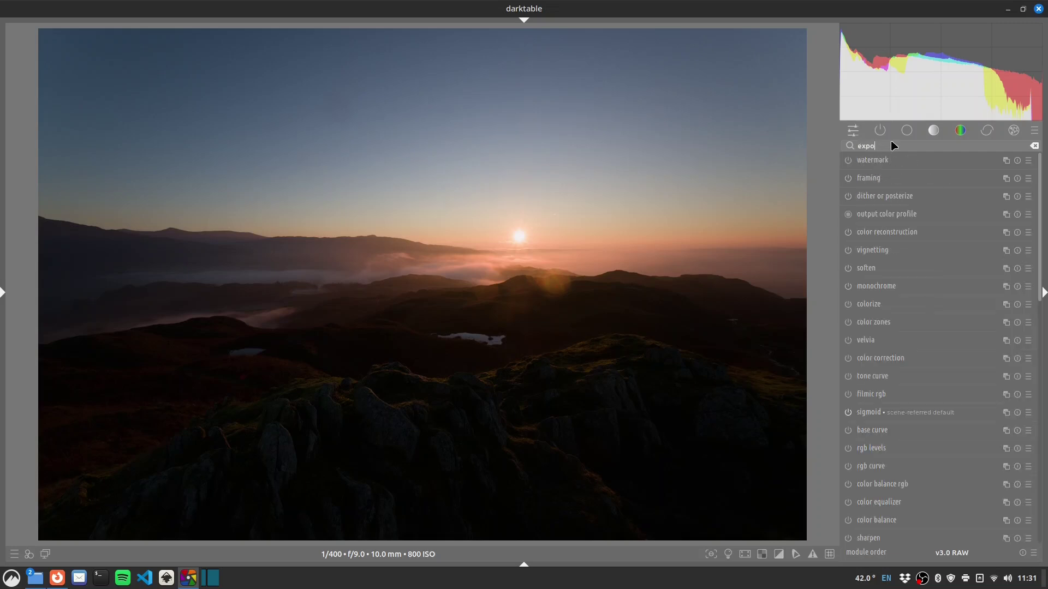
{"action": "type", "text": "suee"}
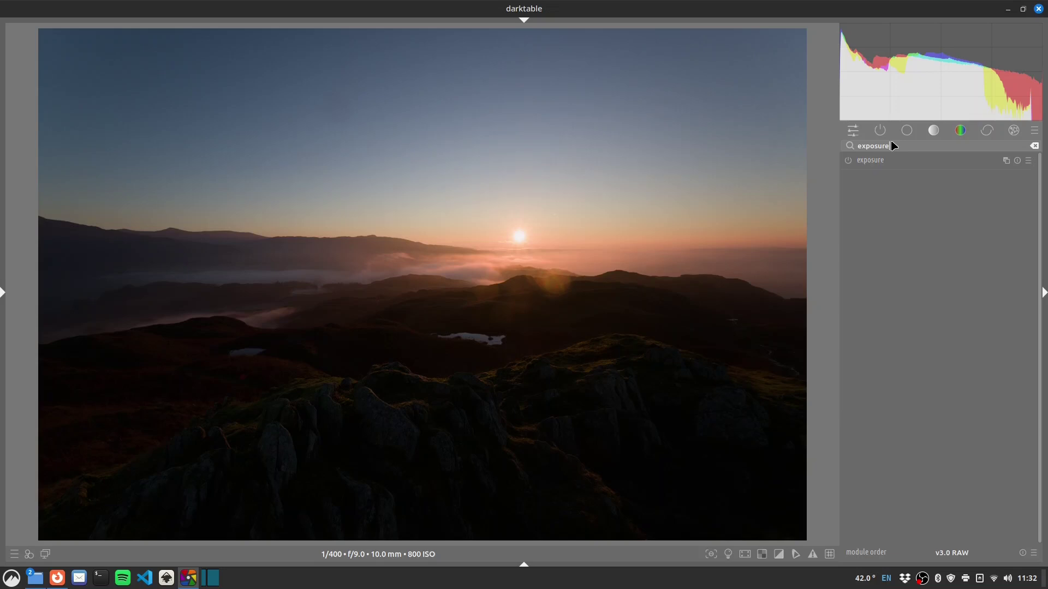
{"action": "left_click", "coordinate": [853, 160]}
{"action": "left_click", "coordinate": [848, 161]}
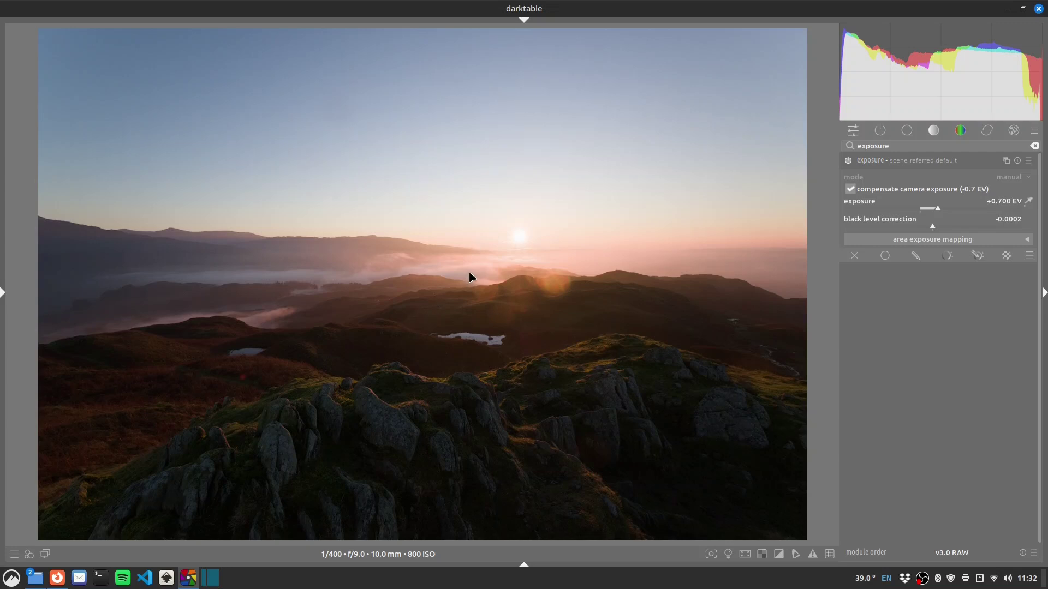
Add a drawn gradient mask to the exposure module and rotate it on the image.
{"action": "left_click", "coordinate": [915, 255]}
{"action": "left_click", "coordinate": [1014, 333]}
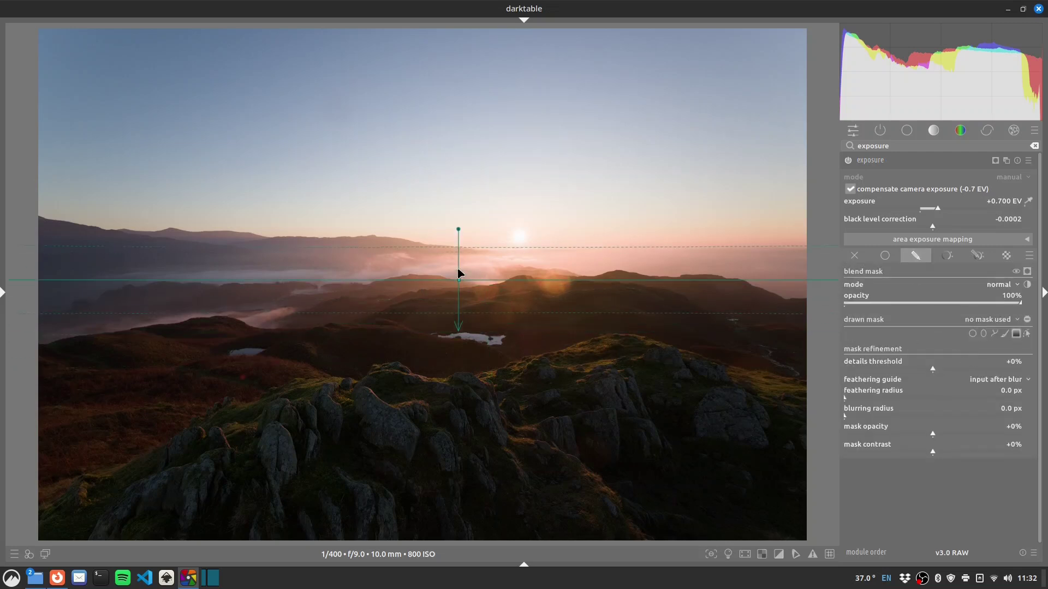
{"action": "left_click", "coordinate": [459, 270]}
{"action": "left_click_drag", "start_coordinate": [460, 221], "coordinate": [457, 320]}
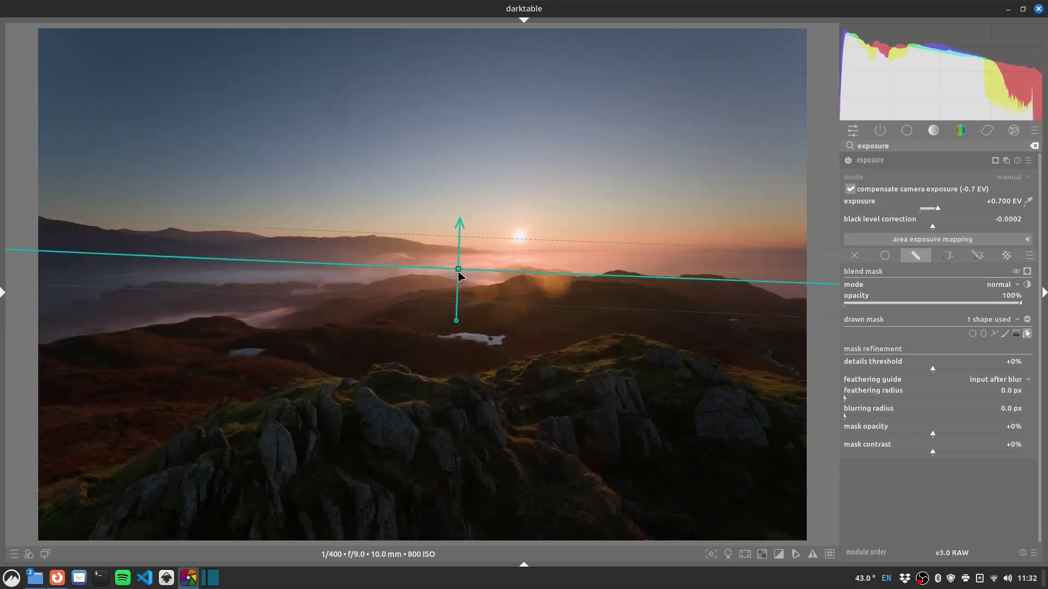
Level the gradient along the horizon and raise the masked exposure to +1.383 EV.
{"action": "scroll", "coordinate": [458, 273], "scroll_direction": "down", "scroll_amount": 2}
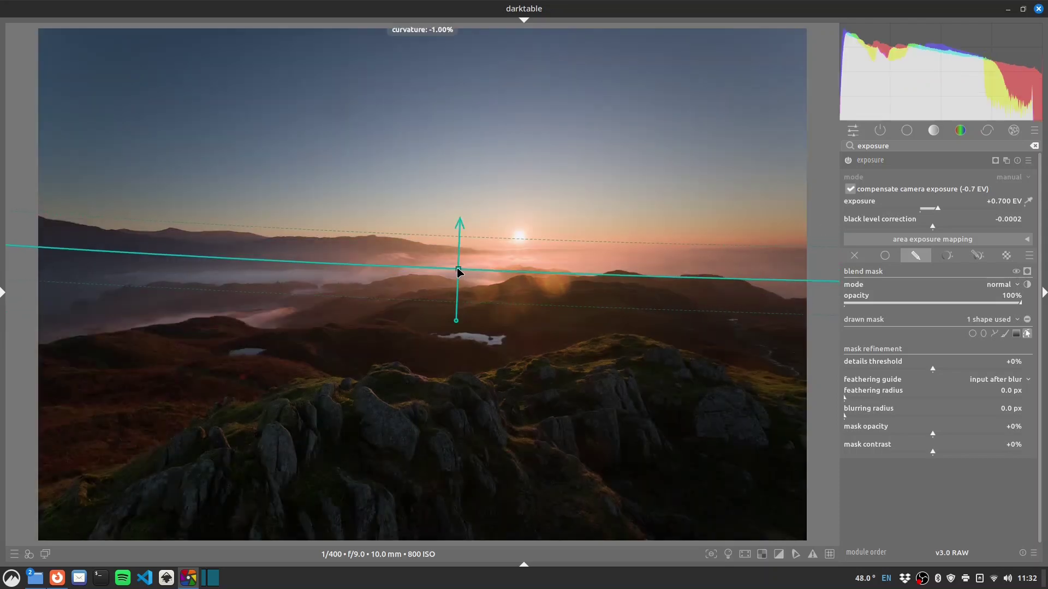
{"action": "scroll", "coordinate": [458, 273], "scroll_direction": "up", "scroll_amount": 2}
{"action": "scroll", "coordinate": [459, 273], "scroll_direction": "down", "scroll_amount": 1}
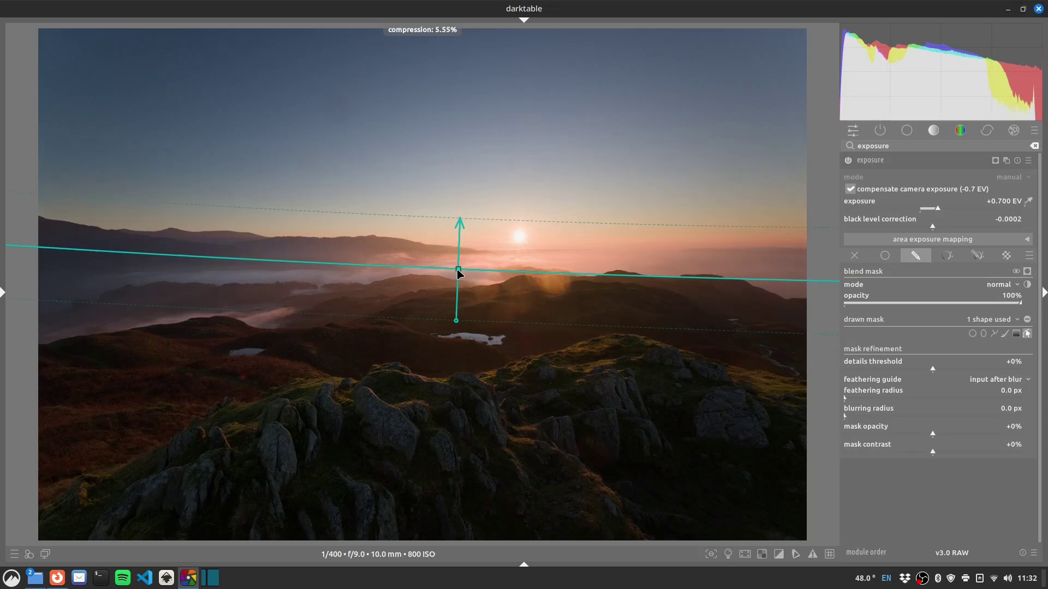
{"action": "left_click_drag", "start_coordinate": [456, 323], "coordinate": [458, 323]}
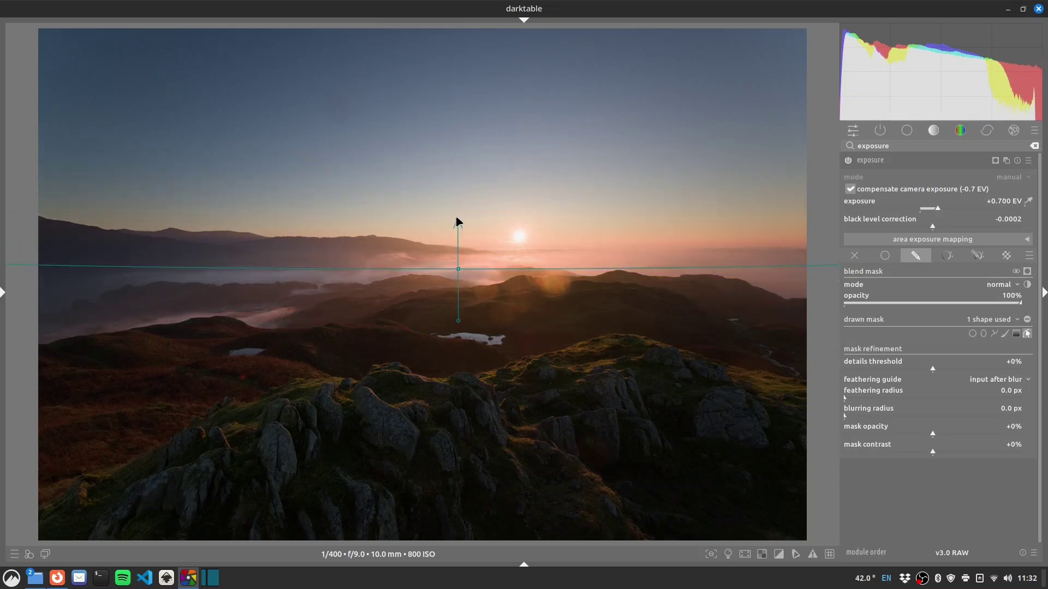
{"action": "left_click_drag", "start_coordinate": [460, 269], "coordinate": [458, 265]}
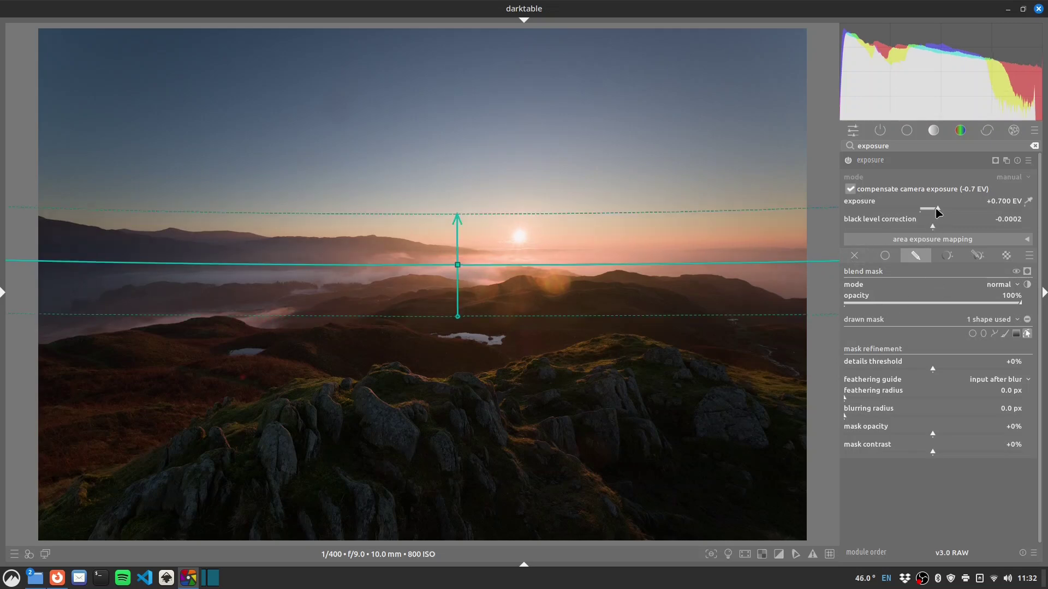
{"action": "left_click_drag", "start_coordinate": [939, 214], "coordinate": [956, 212]}
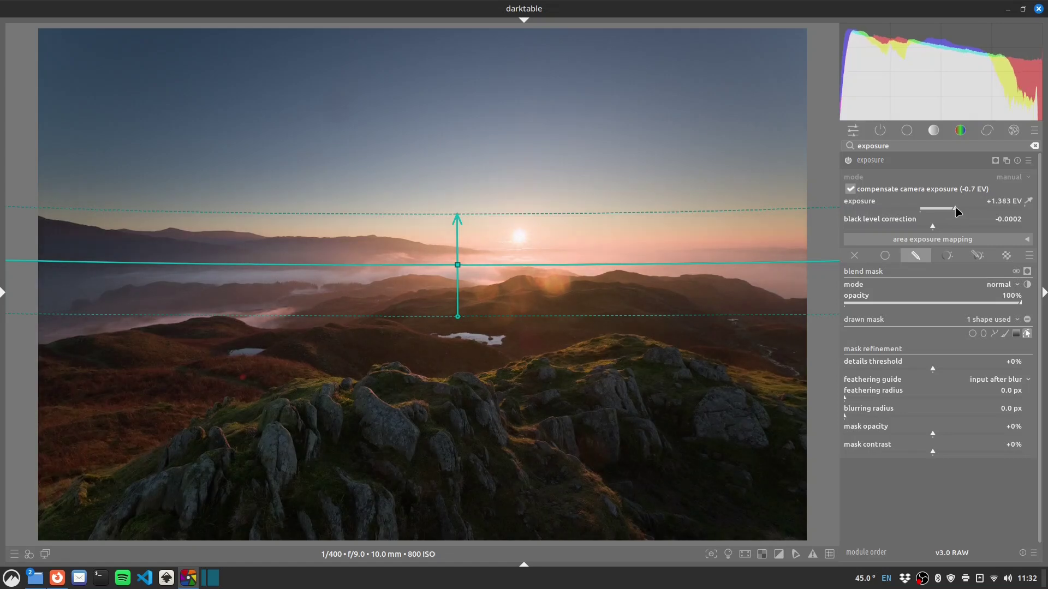
Rename the exposure instance 'foreground' and add a new 'sky' instance at +0.277 EV.
{"action": "left_click", "coordinate": [923, 161], "text": "ctrl"}
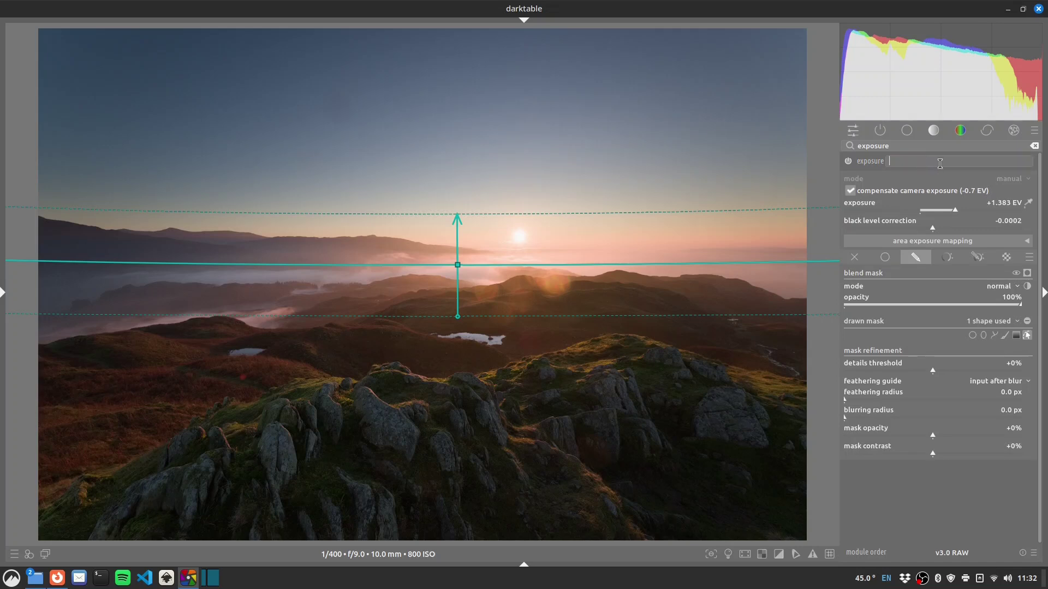
{"action": "key", "text": "Return"}
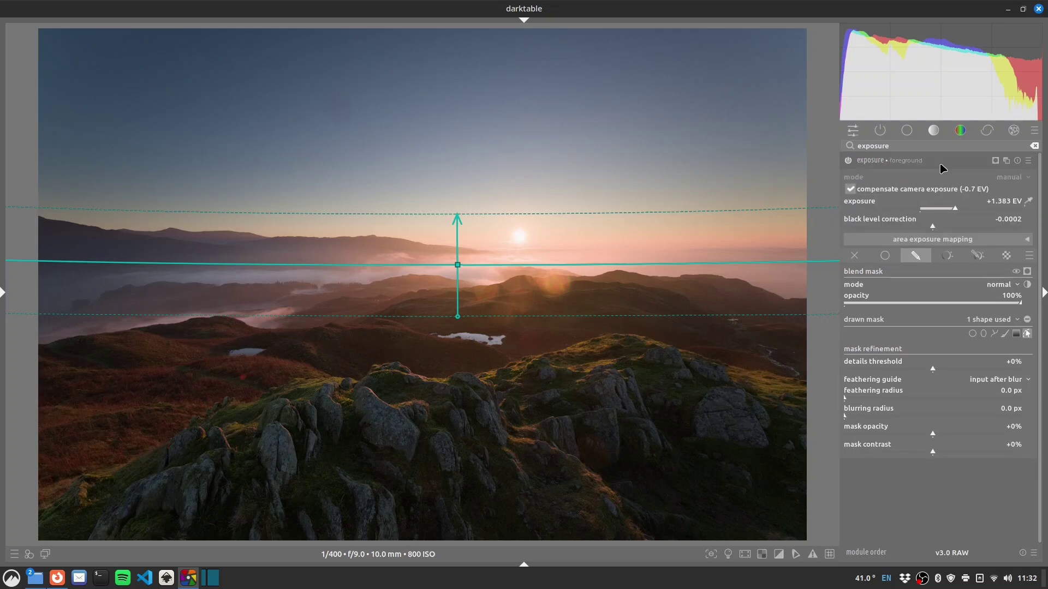
{"action": "left_click", "coordinate": [1006, 161]}
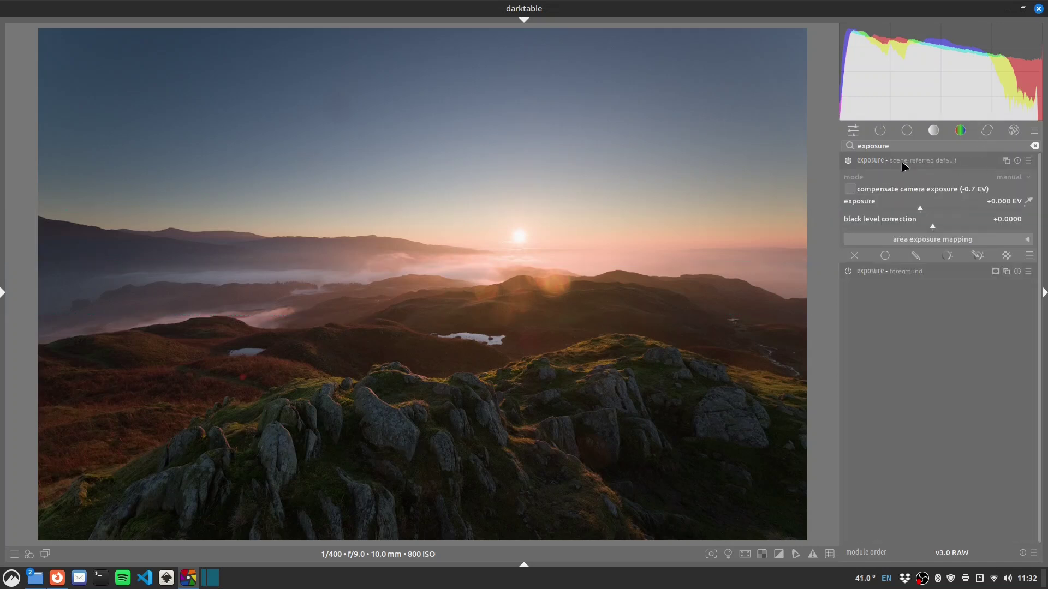
{"action": "type", "text": "sky"}
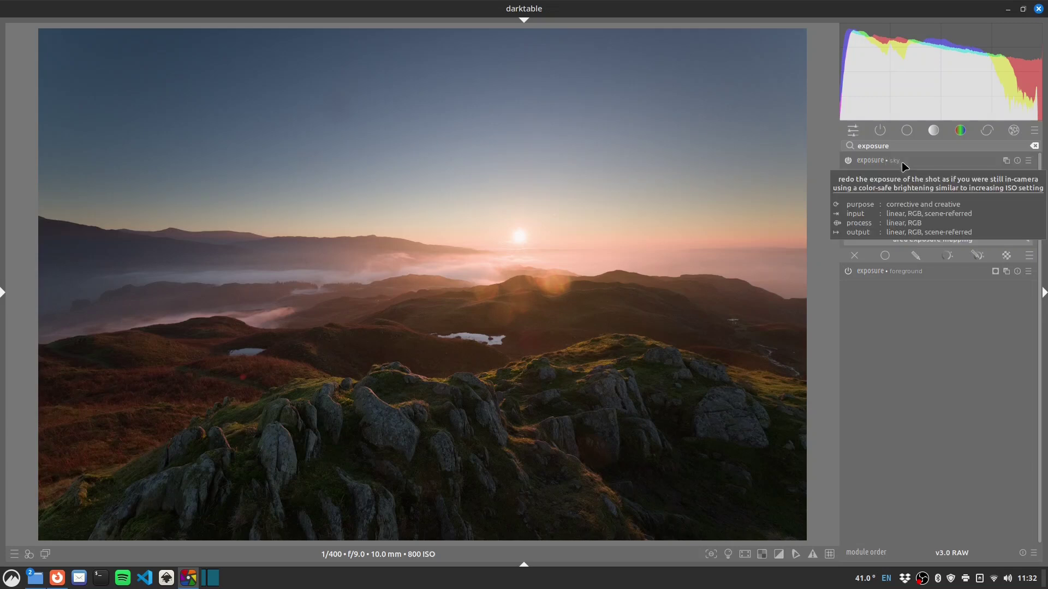
{"action": "key", "text": "Return"}
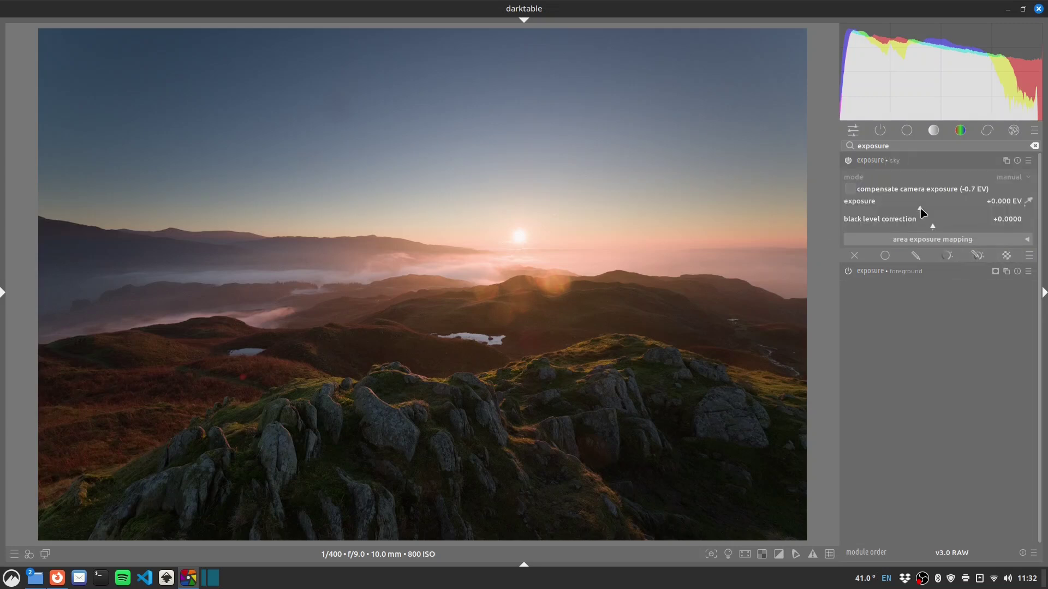
{"action": "left_click_drag", "start_coordinate": [921, 212], "coordinate": [927, 213]}
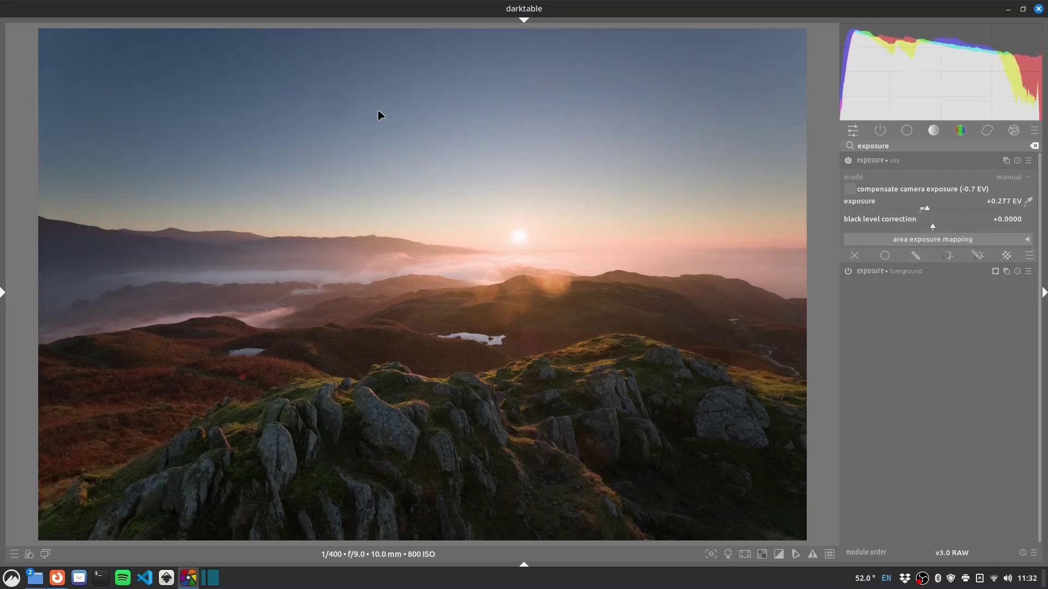
Give the sky instance a drawn gradient mask across the horizon, then collapse it.
{"action": "left_click", "coordinate": [915, 255]}
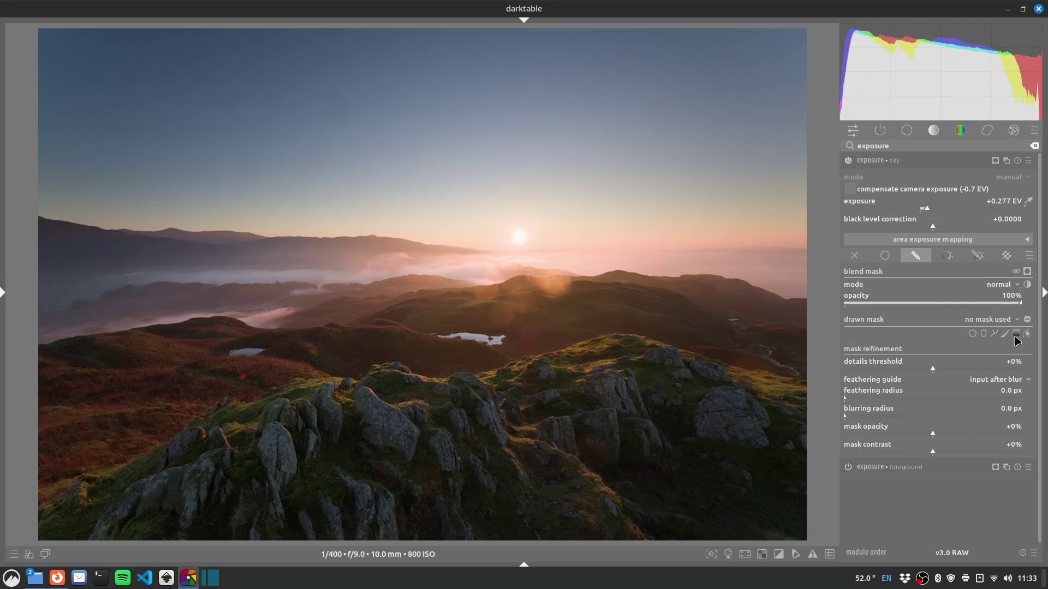
{"action": "left_click", "coordinate": [1016, 335]}
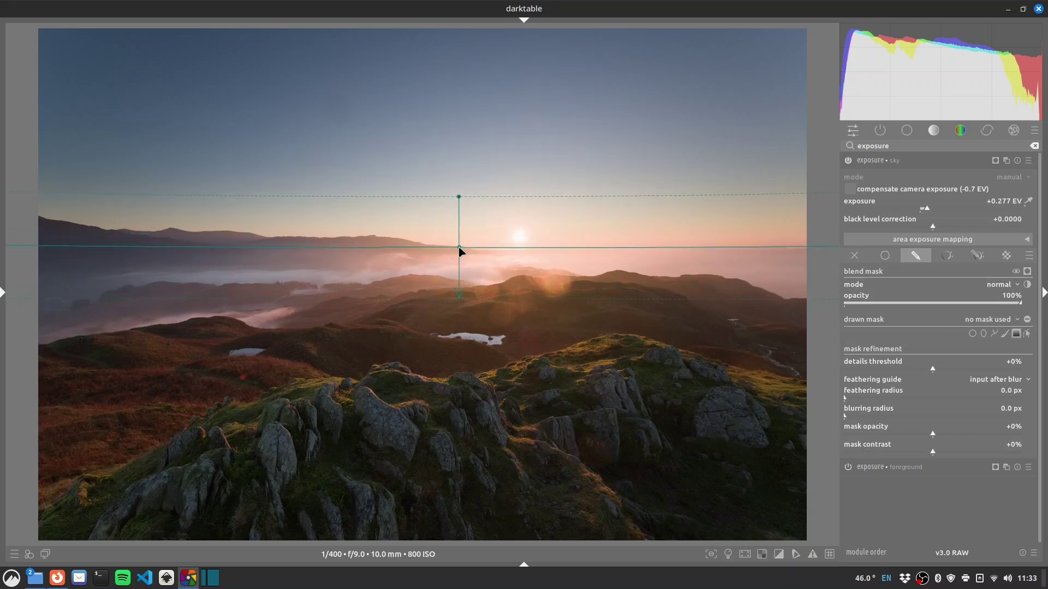
{"action": "left_click", "coordinate": [459, 248]}
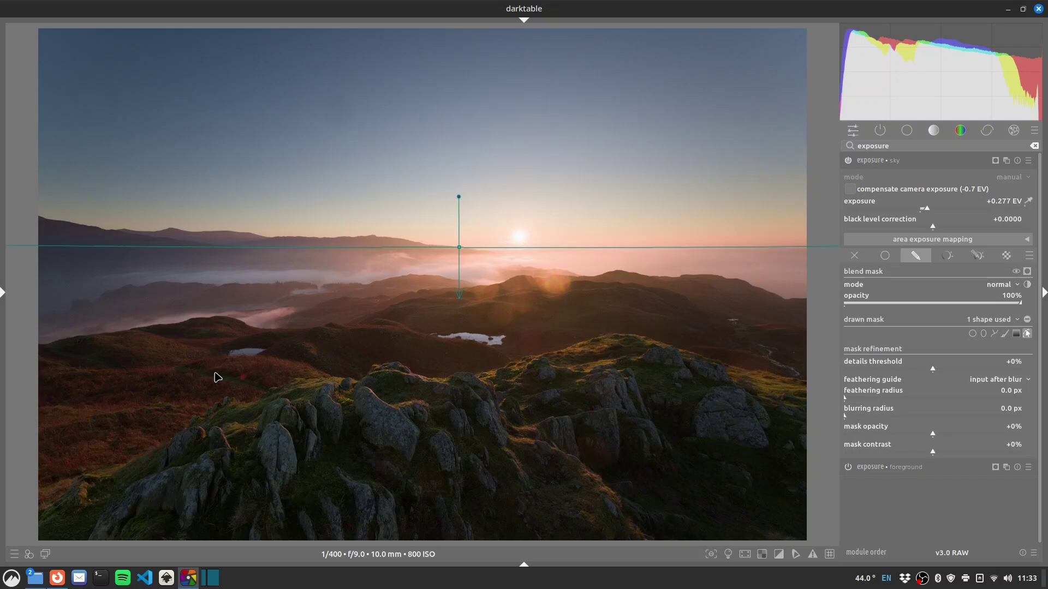
{"action": "left_click", "coordinate": [878, 160]}
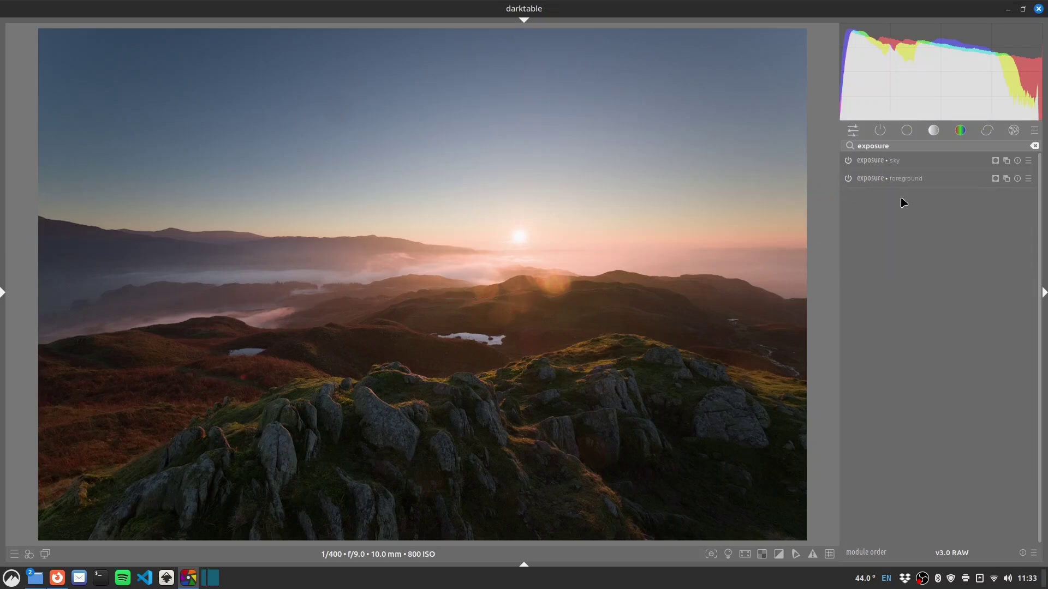
{"action": "left_click", "coordinate": [898, 179]}
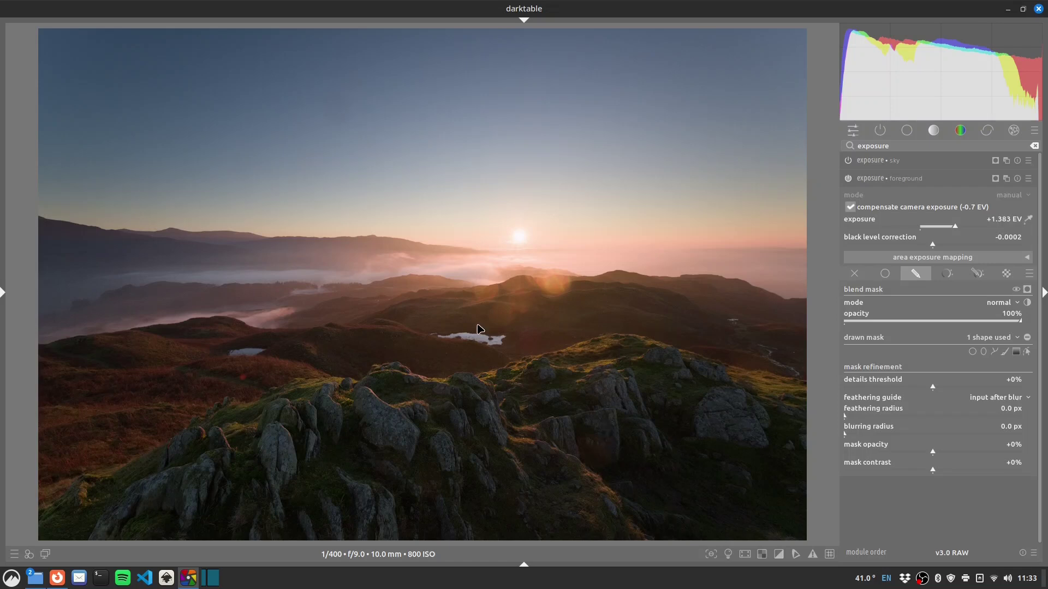
Enable denoise (profiled) and switch its noise profile from X-T20 iso 800 to X-T20 iso 1000.
{"action": "double_click", "coordinate": [900, 146]}
{"action": "type", "text": "denoise"}
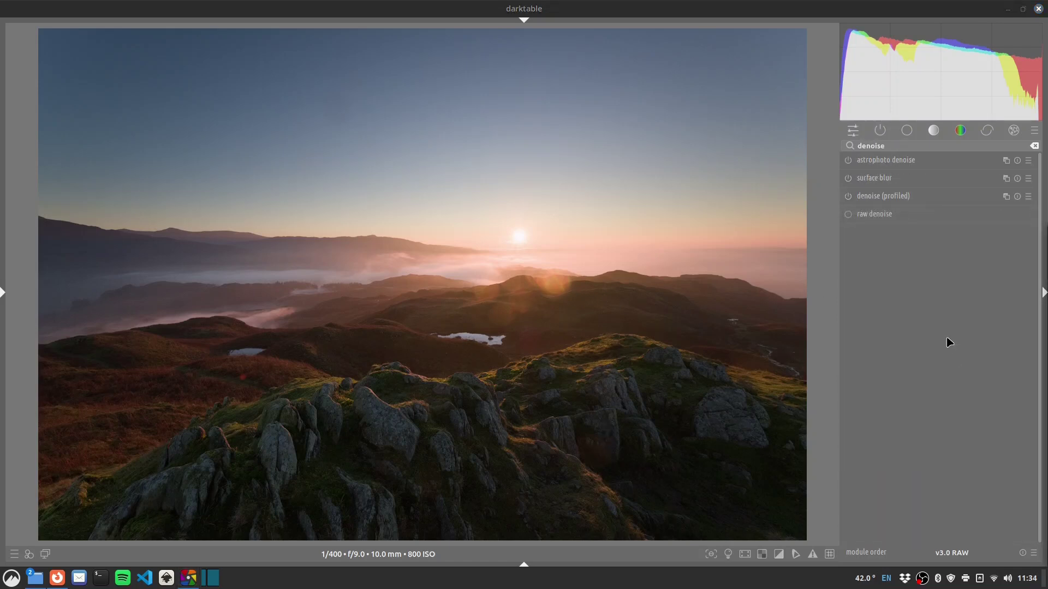
{"action": "left_click", "coordinate": [849, 197]}
{"action": "left_click", "coordinate": [865, 198]}
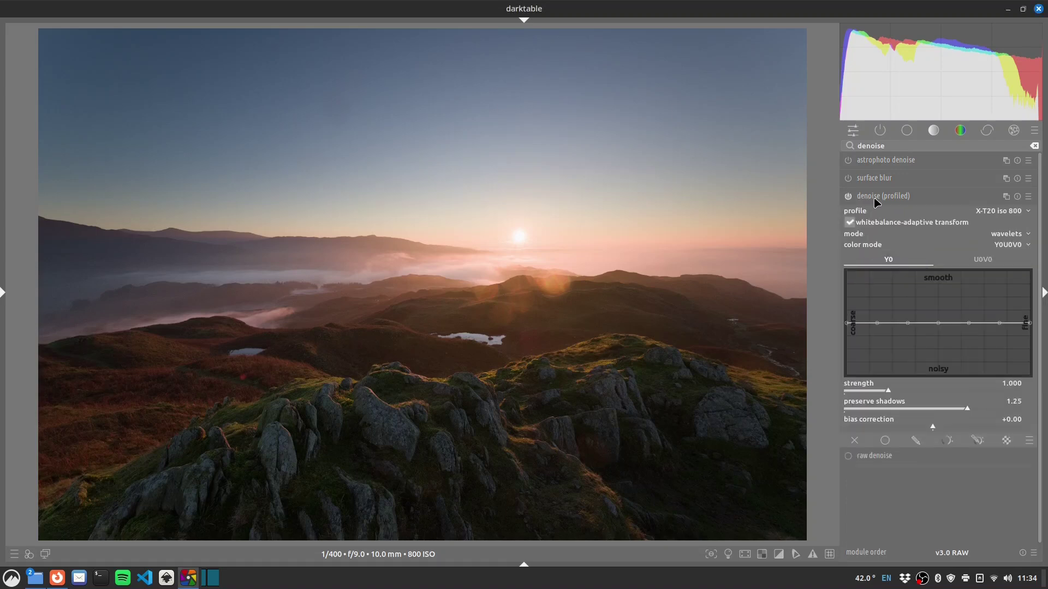
{"action": "left_click", "coordinate": [1009, 217]}
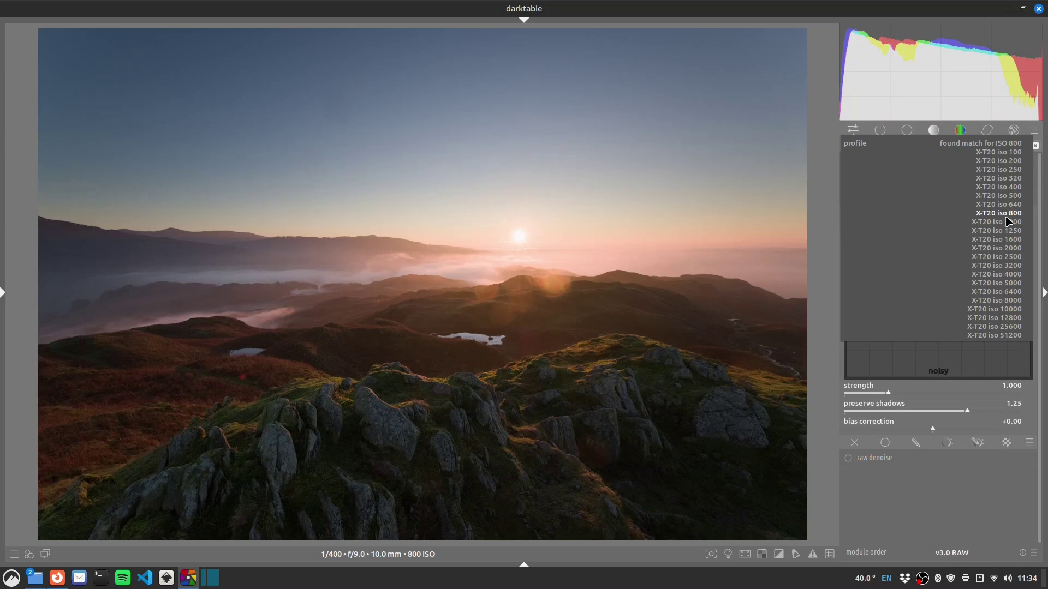
{"action": "left_click", "coordinate": [1008, 222]}
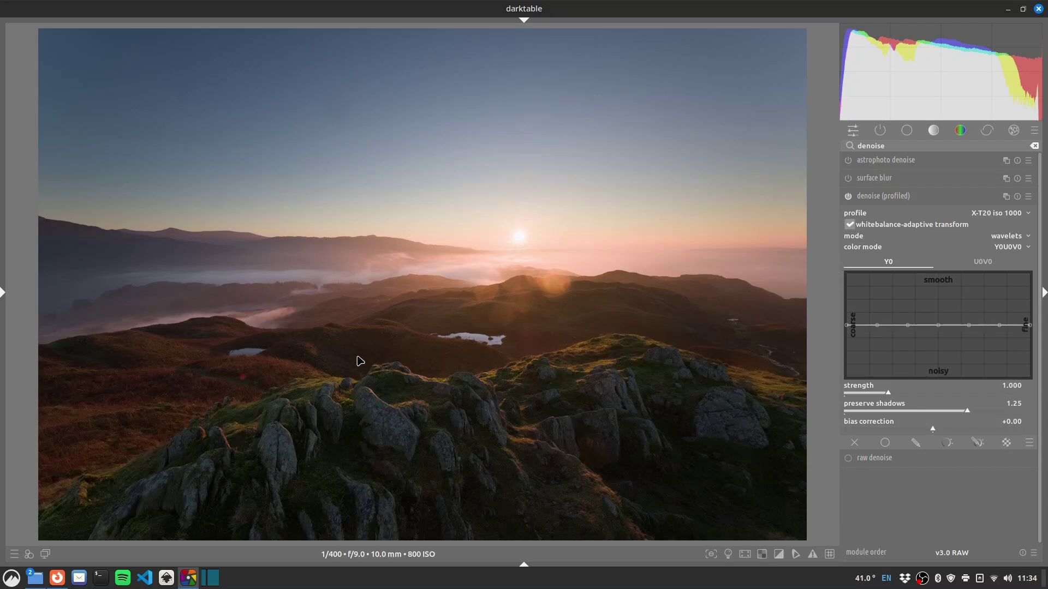
{"action": "left_click", "coordinate": [891, 197]}
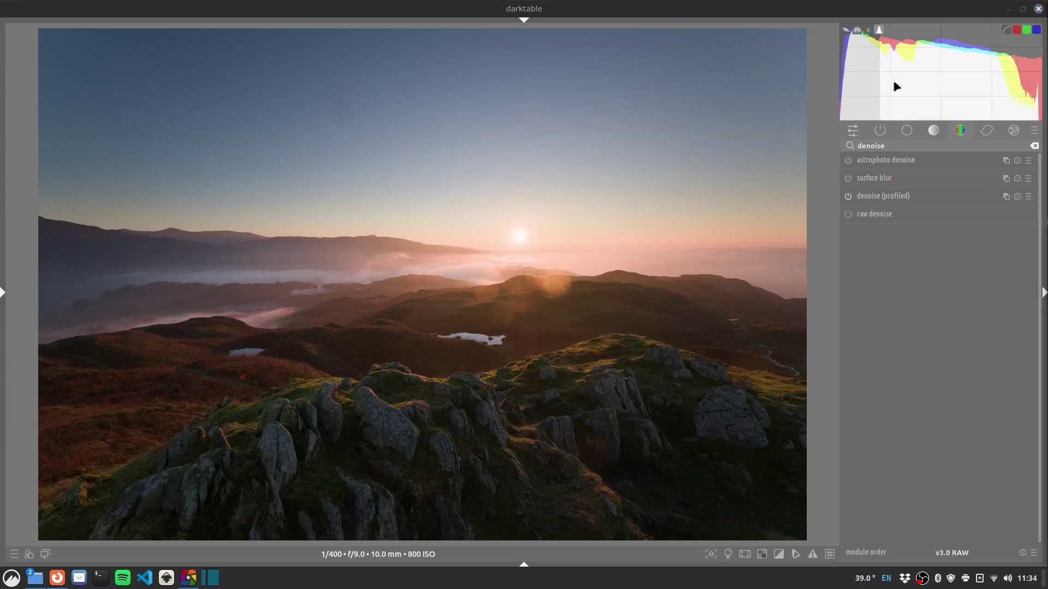
Enable color balance rgb, raise global vibrance to about 16% and nudge contrast up.
{"action": "double_click", "coordinate": [925, 144]}
{"action": "type", "text": "rgb"}
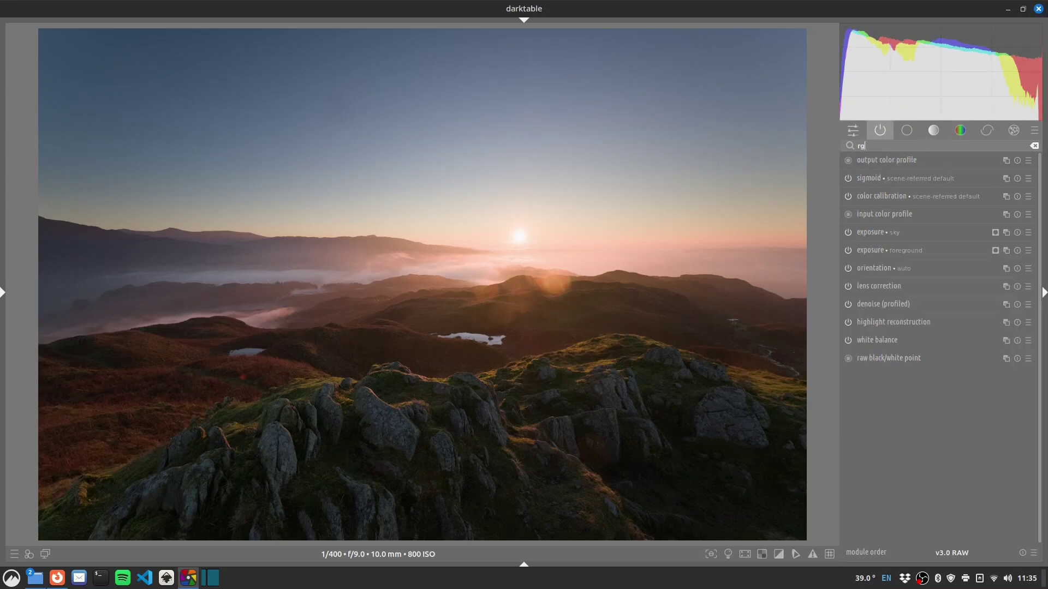
{"action": "left_click", "coordinate": [848, 214]}
{"action": "left_click", "coordinate": [874, 215]}
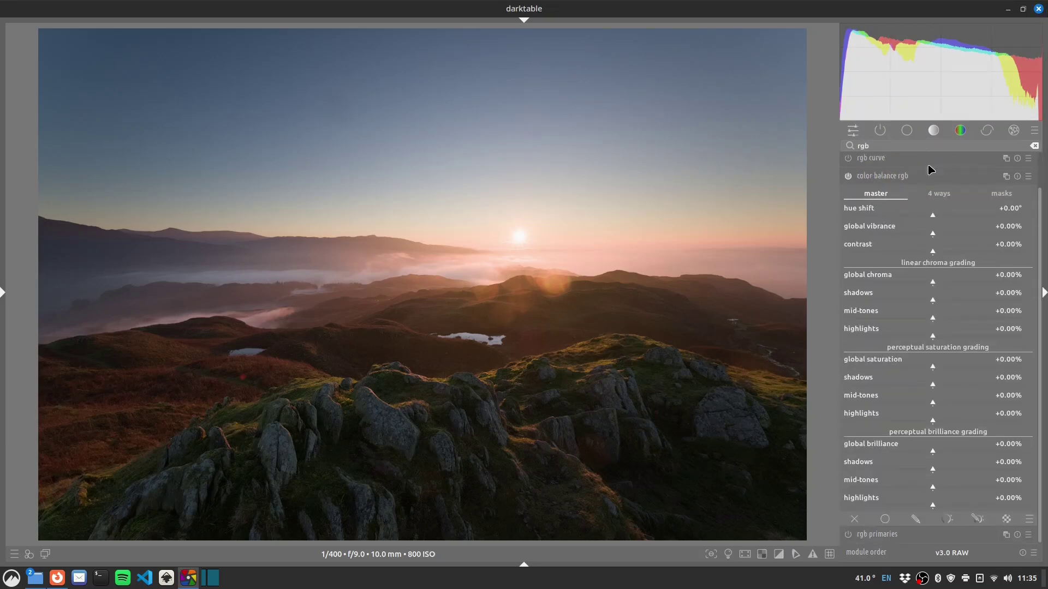
{"action": "left_click_drag", "start_coordinate": [932, 233], "coordinate": [961, 237]}
{"action": "left_click", "coordinate": [937, 254]}
Raise saturation to 11.22% in shadows, 6.90% in mid-tones and 3.99% in highlights.
{"action": "left_click", "coordinate": [943, 385]}
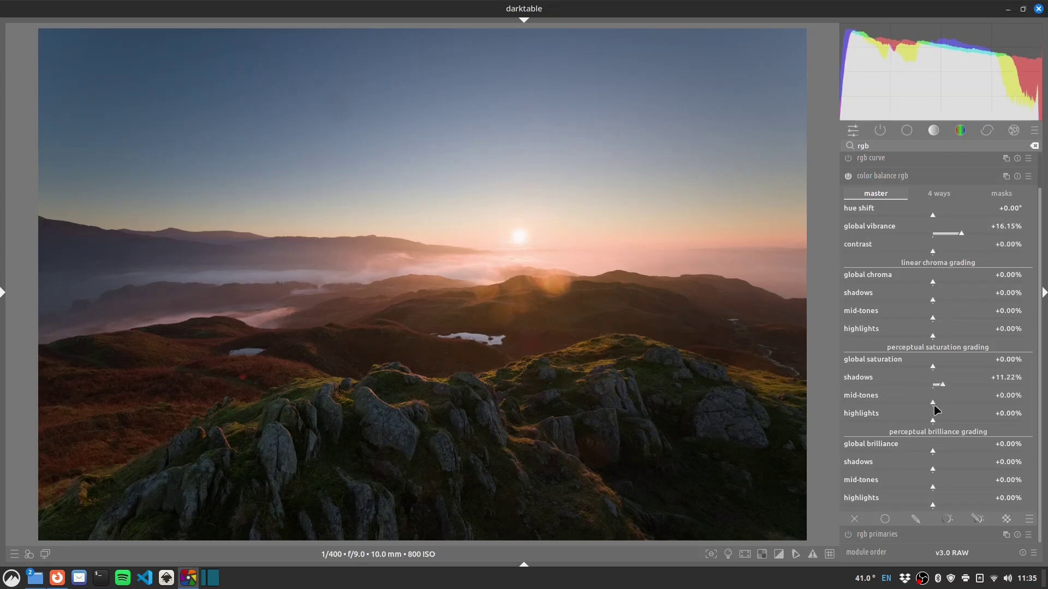
{"action": "left_click", "coordinate": [938, 403]}
{"action": "left_click", "coordinate": [935, 419]}
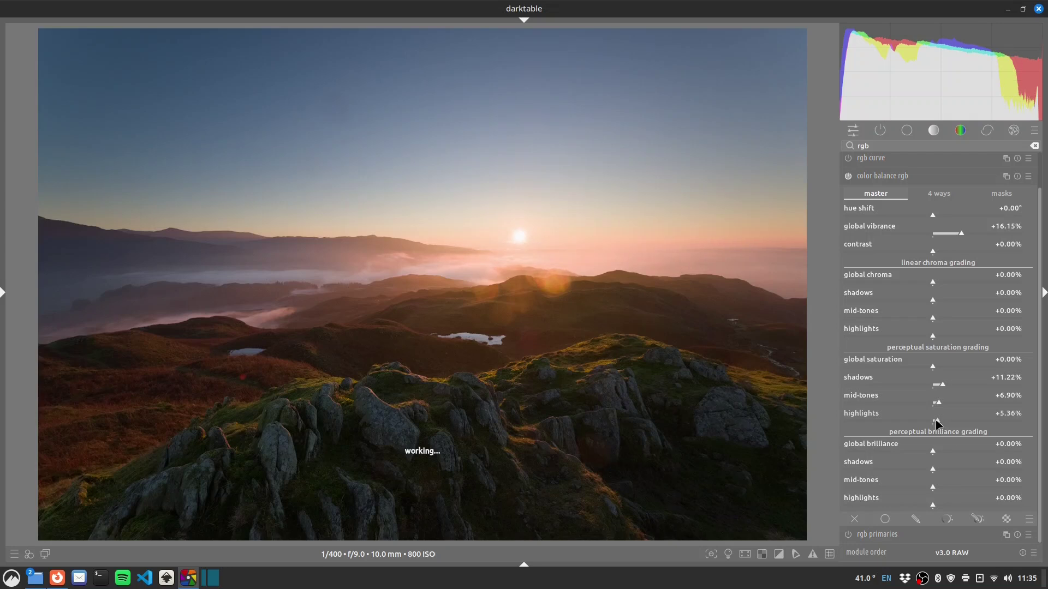
{"action": "left_click", "coordinate": [937, 424]}
Set brilliance to +6.84% in the shadows and −6.18% in the highlights.
{"action": "left_click", "coordinate": [931, 469]}
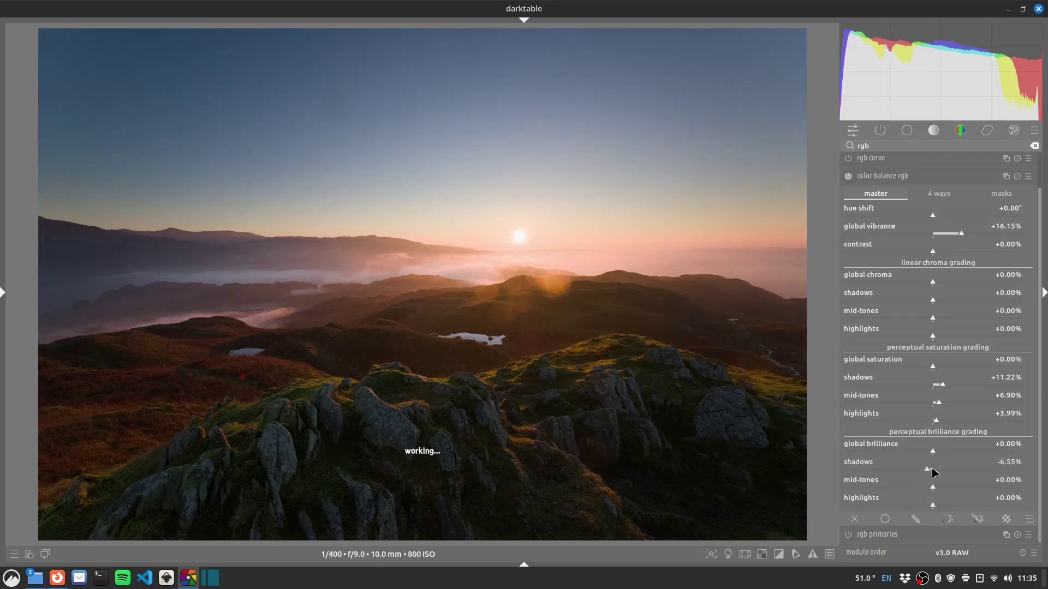
{"action": "left_click", "coordinate": [935, 470]}
{"action": "mouse_move", "coordinate": [934, 473]}
{"action": "left_mouse_down"}
{"action": "mouse_move", "coordinate": [928, 491]}
{"action": "mouse_move", "coordinate": [916, 491]}
{"action": "mouse_move", "coordinate": [933, 494]}
{"action": "mouse_move", "coordinate": [929, 506]}
{"action": "left_mouse_up"}
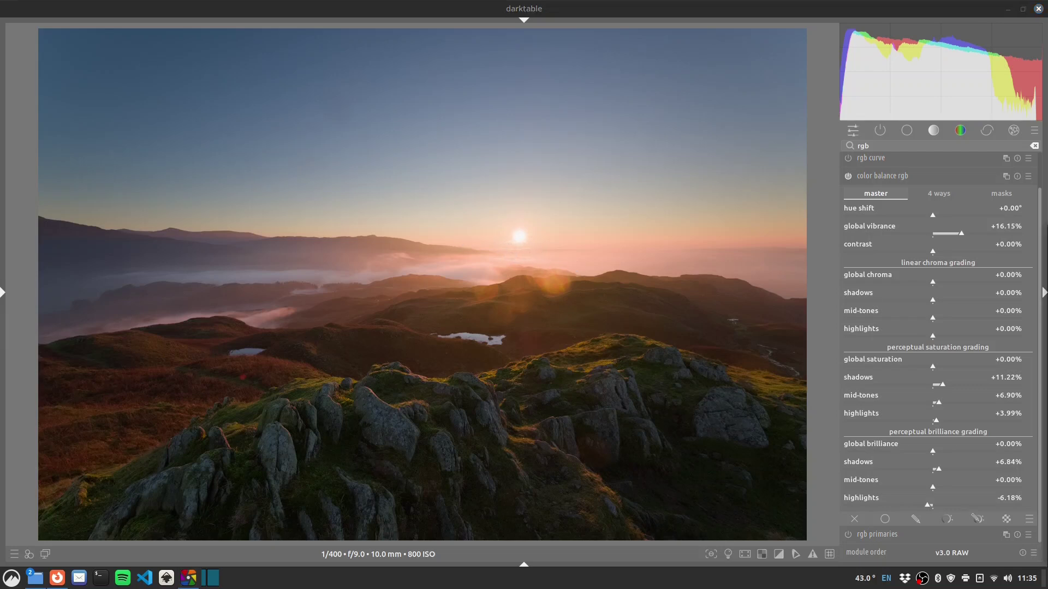
In the 4 ways tab, tint the shadows lift blue at roughly 272.58° hue and 4.00% chroma.
{"action": "left_click", "coordinate": [927, 197]}
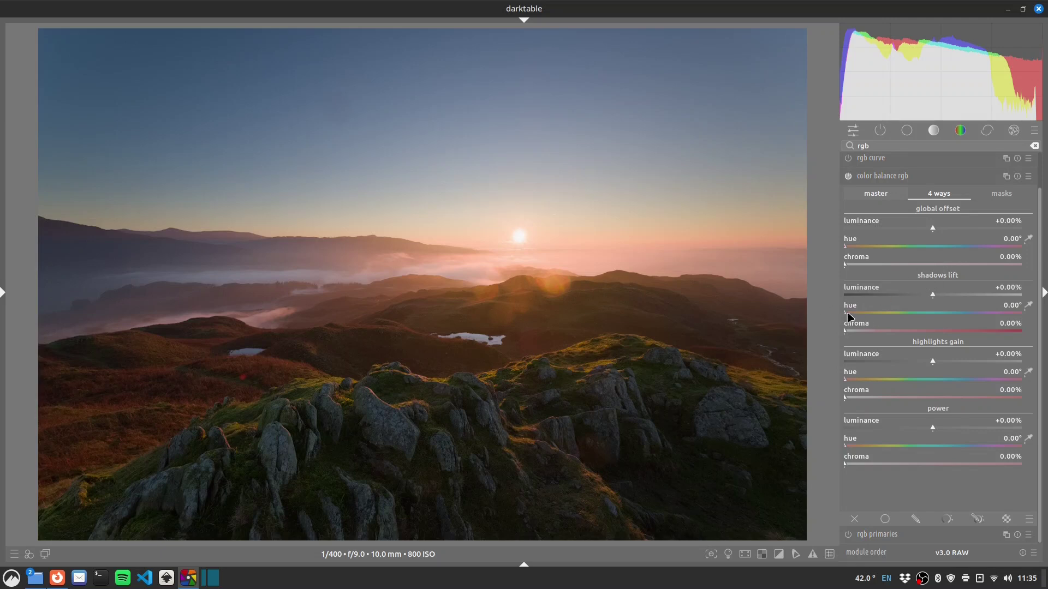
{"action": "left_click_drag", "start_coordinate": [846, 313], "coordinate": [977, 318]}
{"action": "left_click_drag", "start_coordinate": [869, 335], "coordinate": [859, 334]}
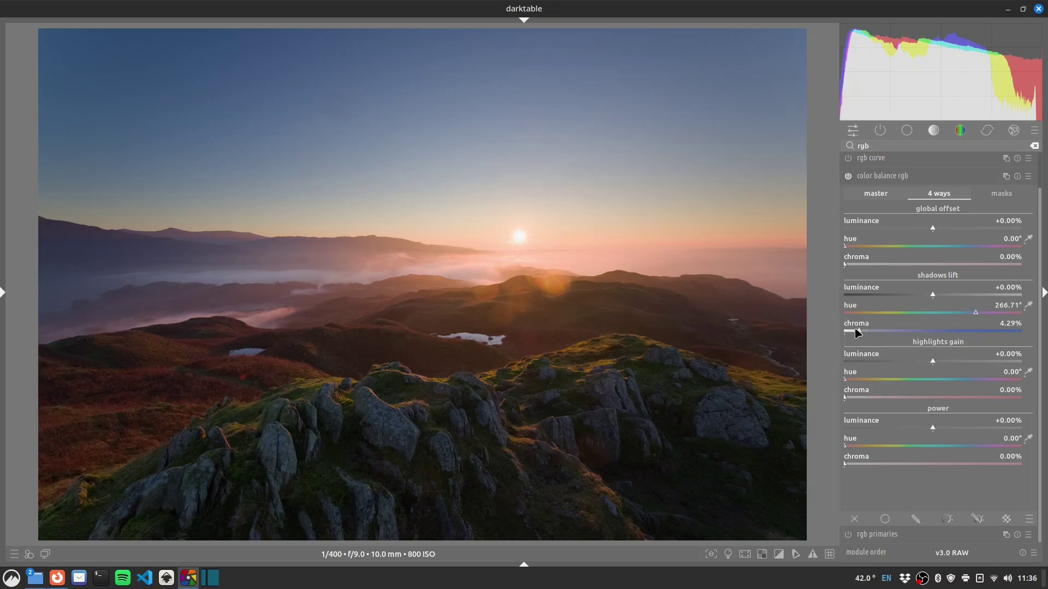
{"action": "mouse_move", "coordinate": [856, 330]}
{"action": "left_mouse_down"}
{"action": "mouse_move", "coordinate": [910, 337]}
{"action": "mouse_move", "coordinate": [857, 335]}
{"action": "left_mouse_up"}
{"action": "left_click", "coordinate": [859, 334]}
{"action": "left_click_drag", "start_coordinate": [976, 317], "coordinate": [978, 317]}
{"action": "left_click", "coordinate": [979, 318]}
{"action": "left_click", "coordinate": [859, 334]}
{"action": "left_click", "coordinate": [858, 333]}
Compare with color balance rgb toggled, then settle shadows lift at 266.23° hue, 2.78% chroma.
{"action": "left_click", "coordinate": [848, 176]}
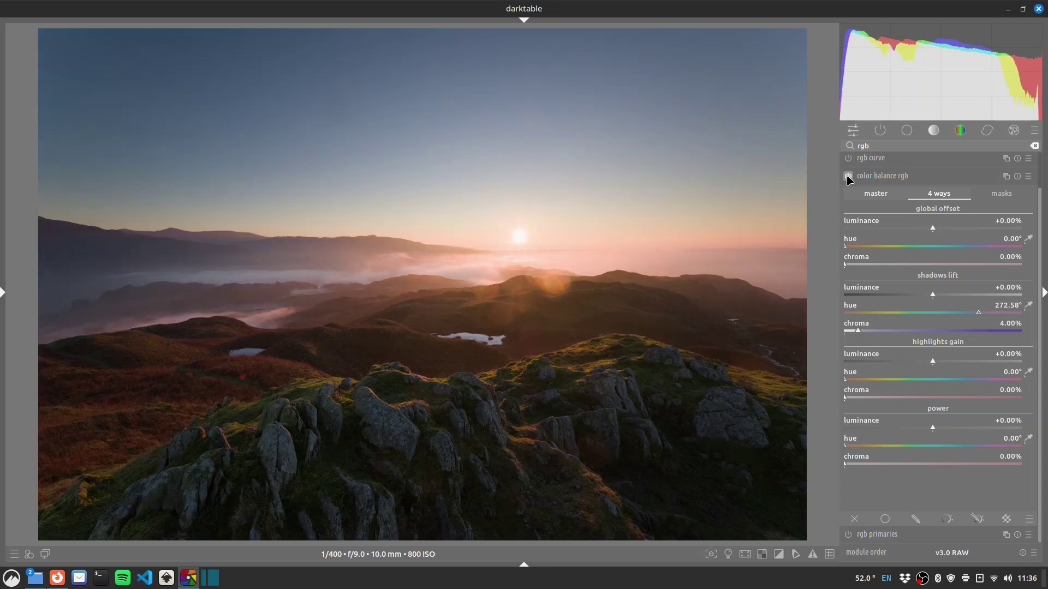
{"action": "left_click", "coordinate": [847, 177]}
{"action": "left_click", "coordinate": [848, 177]}
{"action": "left_click", "coordinate": [848, 177]}
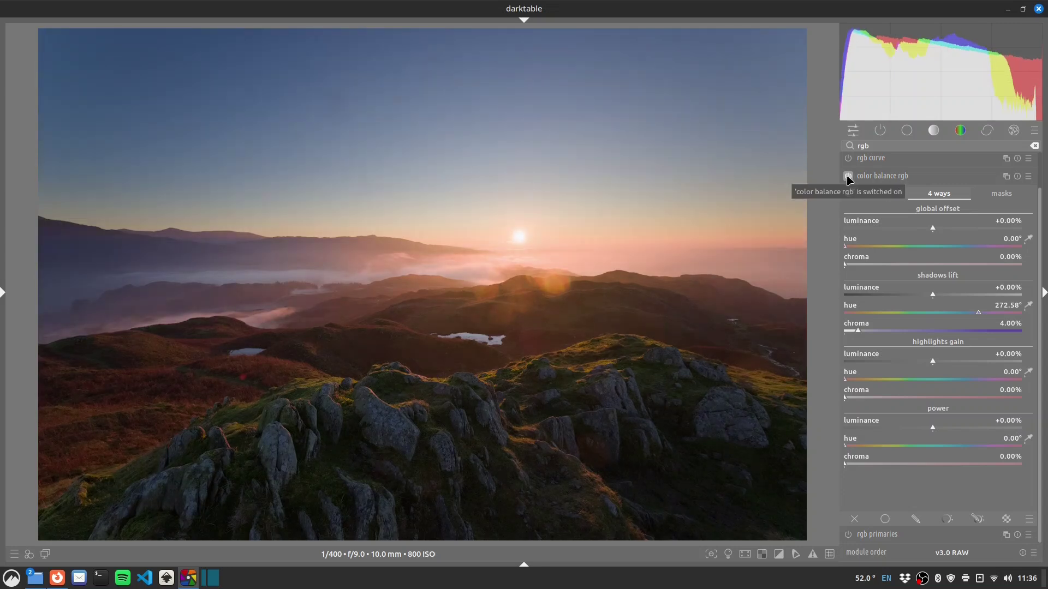
{"action": "left_click", "coordinate": [855, 331]}
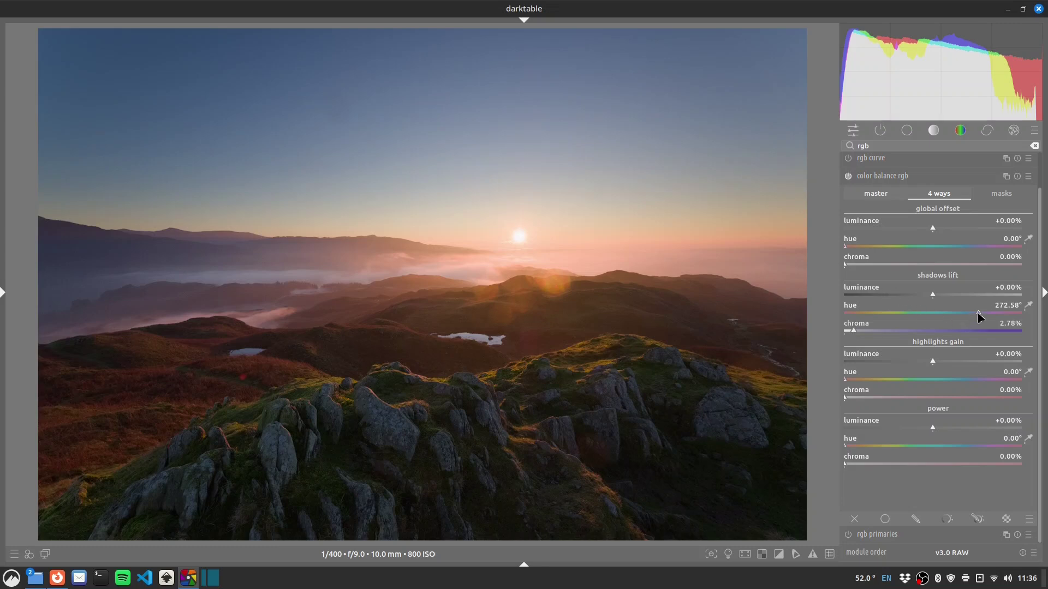
{"action": "left_click", "coordinate": [975, 313]}
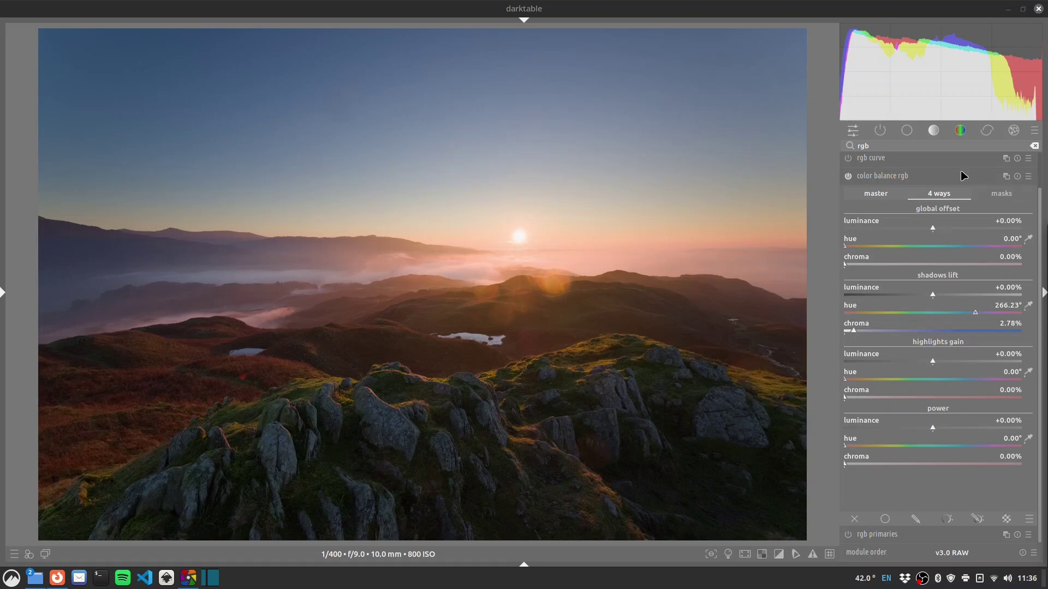
Open the color correction module and drag its grid point toward magenta.
{"action": "double_click", "coordinate": [876, 148]}
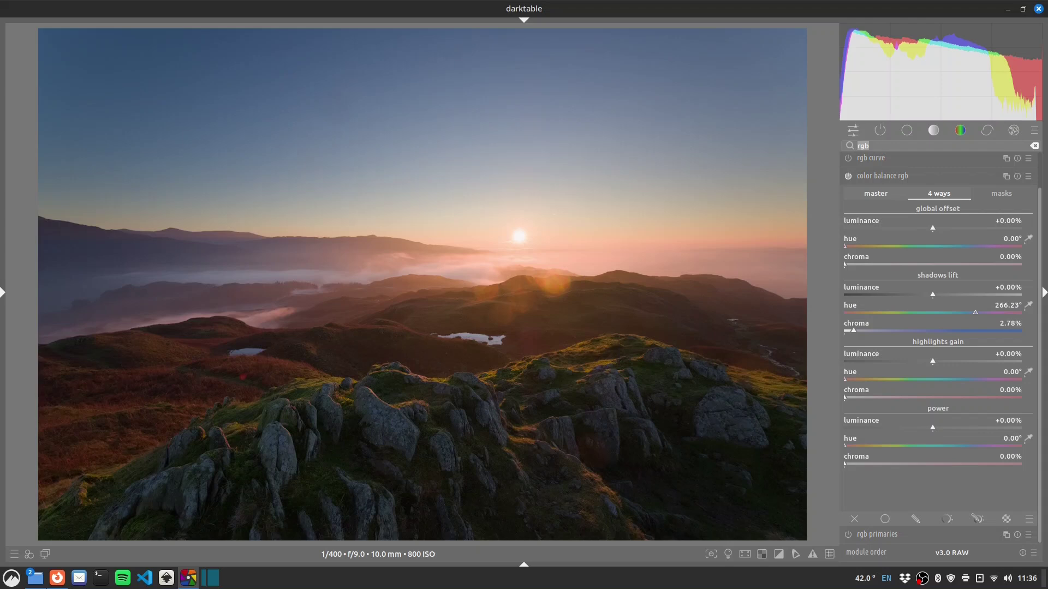
{"action": "type", "text": "corre"}
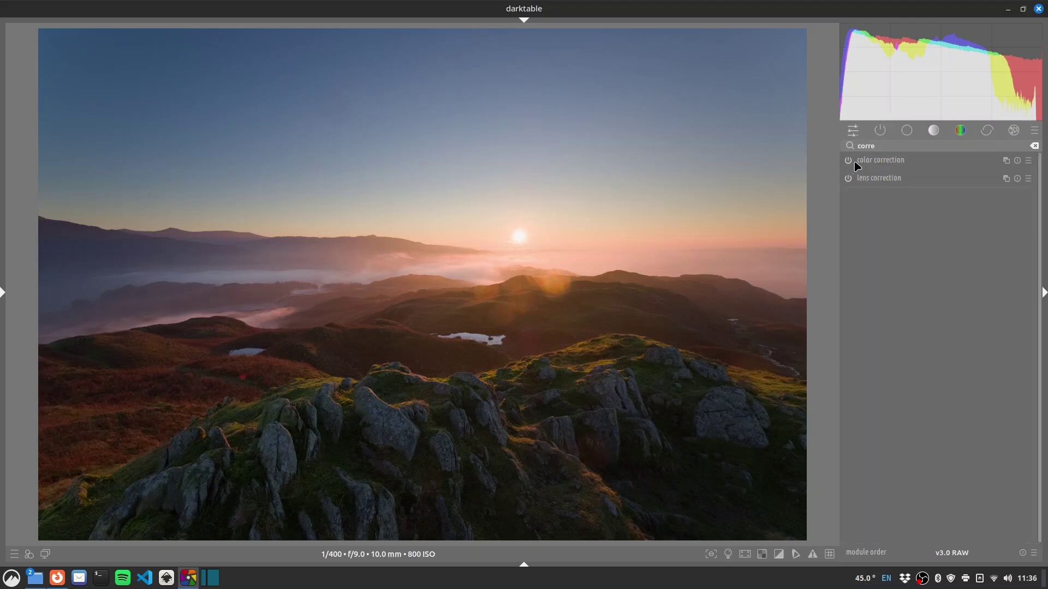
{"action": "left_click", "coordinate": [857, 164]}
{"action": "left_click_drag", "start_coordinate": [938, 266], "coordinate": [986, 254]}
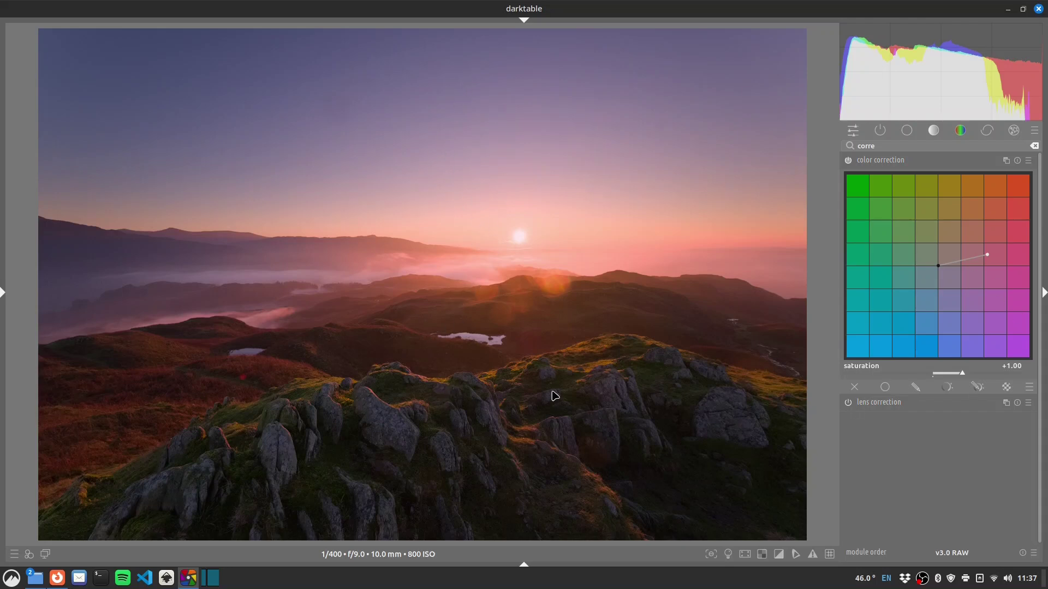
Add a drawn gradient mask across the photo's middle and lower the blend opacity to 81%.
{"action": "left_click", "coordinate": [916, 389]}
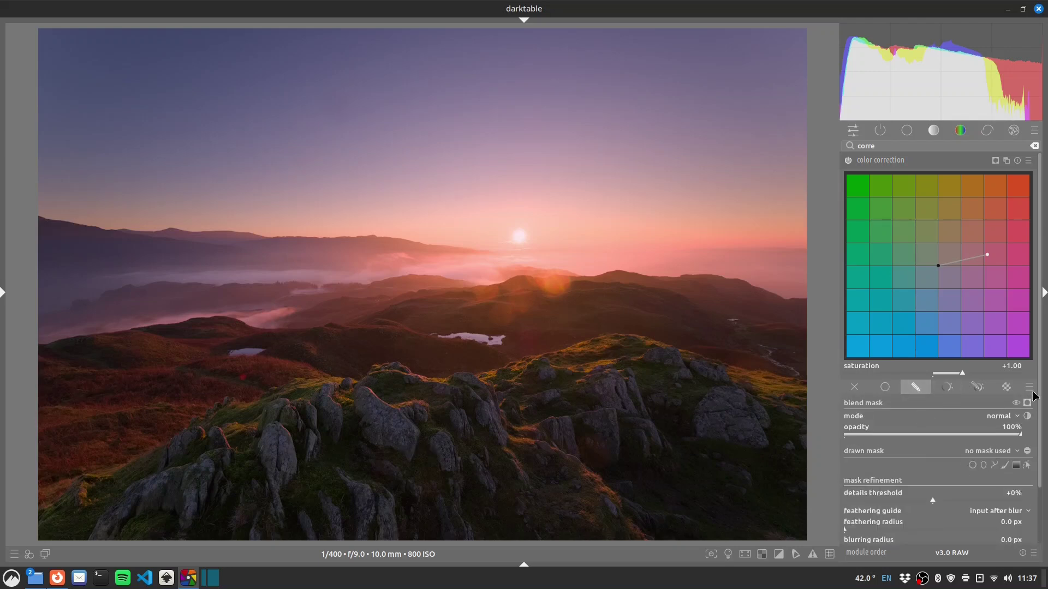
{"action": "scroll", "coordinate": [1020, 415], "scroll_direction": "down", "scroll_amount": 2}
{"action": "left_click", "coordinate": [1016, 403]}
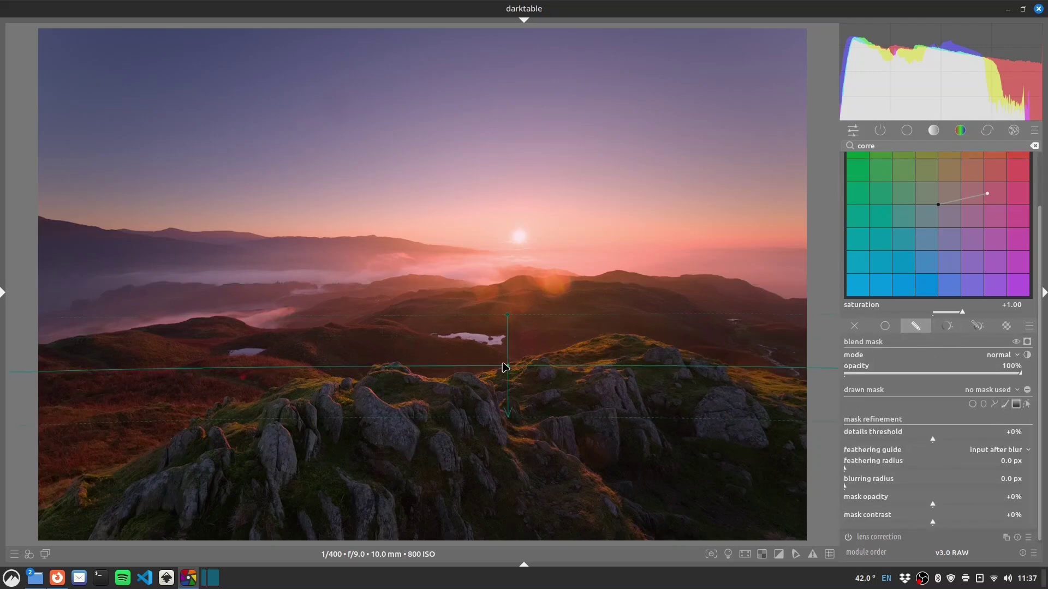
{"action": "left_click", "coordinate": [470, 324]}
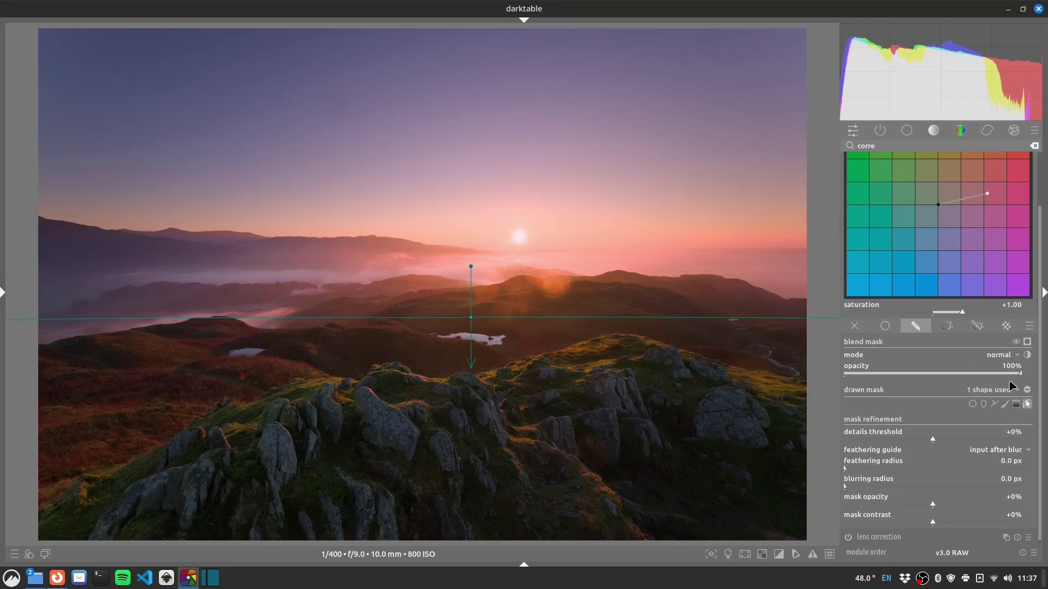
{"action": "left_click", "coordinate": [1009, 376]}
{"action": "left_click_drag", "start_coordinate": [1009, 376], "coordinate": [989, 376]}
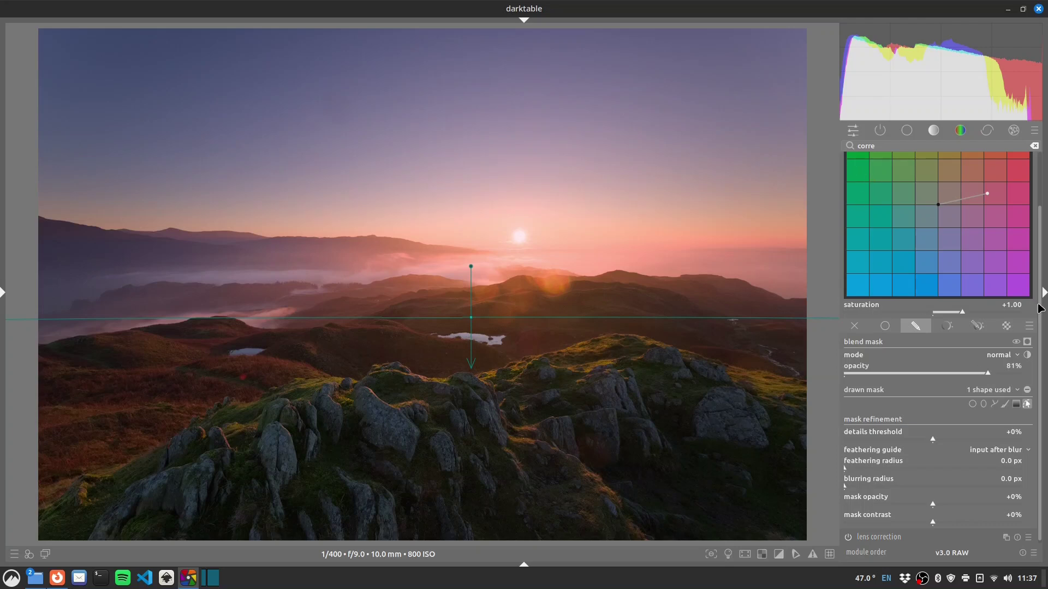
Toggle color correction to compare, keep it on, and lower its saturation to 0.72.
{"action": "scroll", "coordinate": [1040, 309], "scroll_direction": "up", "scroll_amount": 2}
{"action": "left_click", "coordinate": [849, 161]}
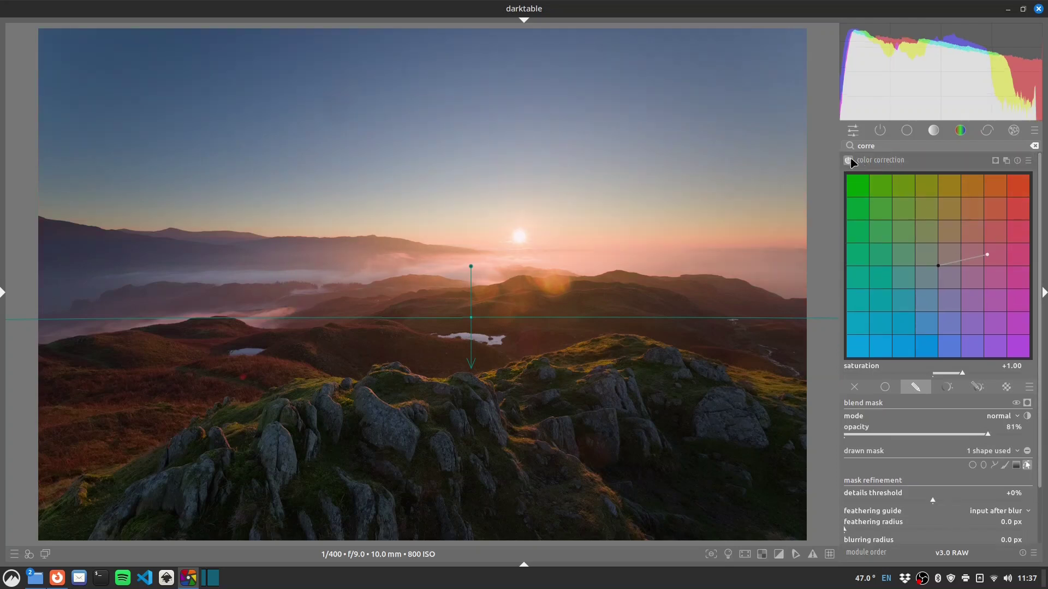
{"action": "left_click", "coordinate": [849, 160]}
{"action": "left_click", "coordinate": [849, 160]}
{"action": "left_click", "coordinate": [849, 160]}
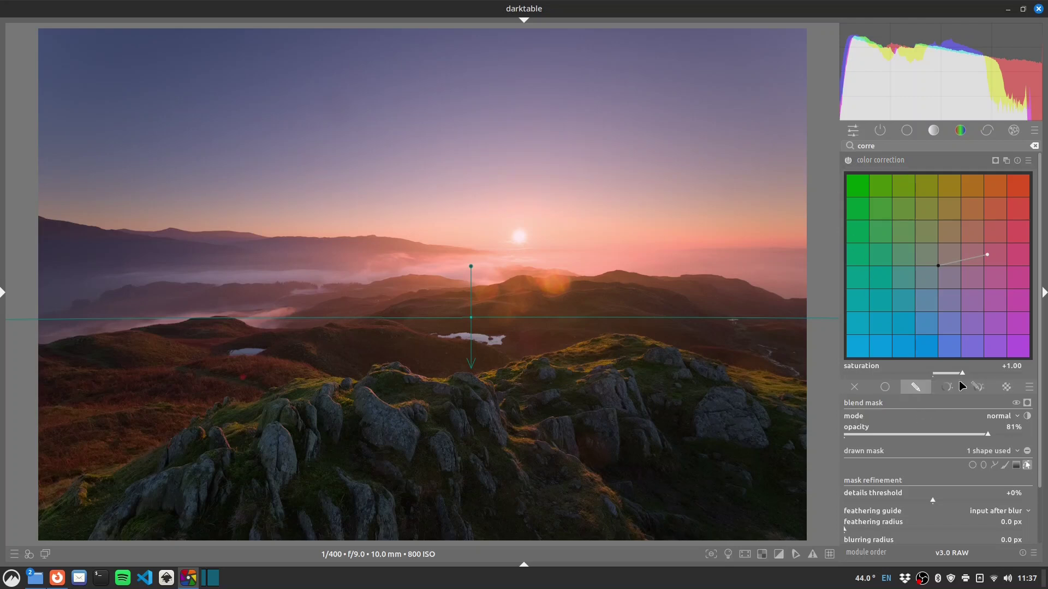
{"action": "left_click_drag", "start_coordinate": [962, 375], "coordinate": [960, 374]}
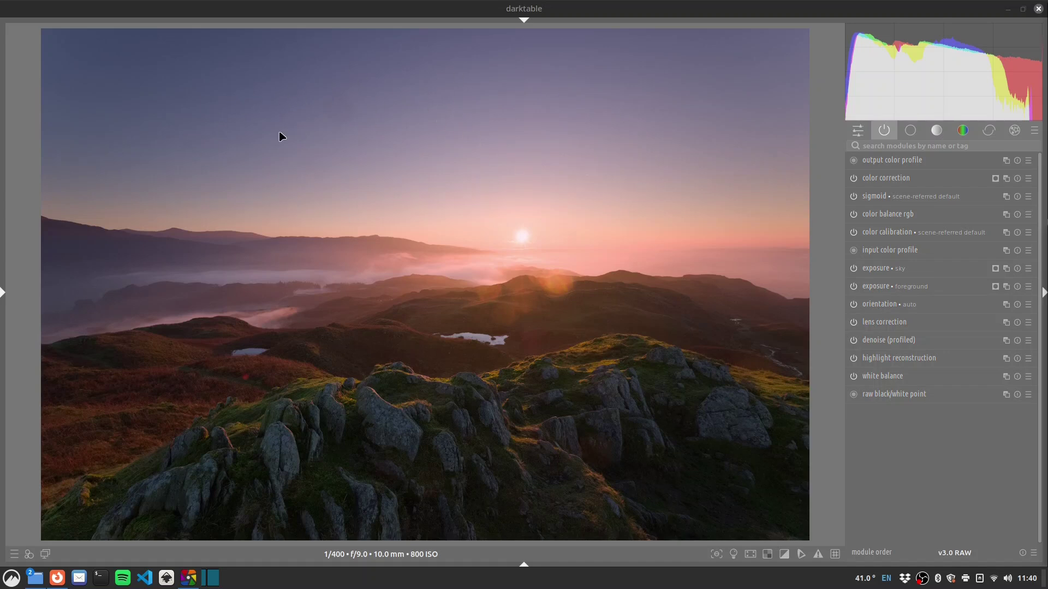
Enable the contrast equalizer and raise the coarse, middle and fine nodes of its luma curve.
{"action": "left_click", "coordinate": [906, 148]}
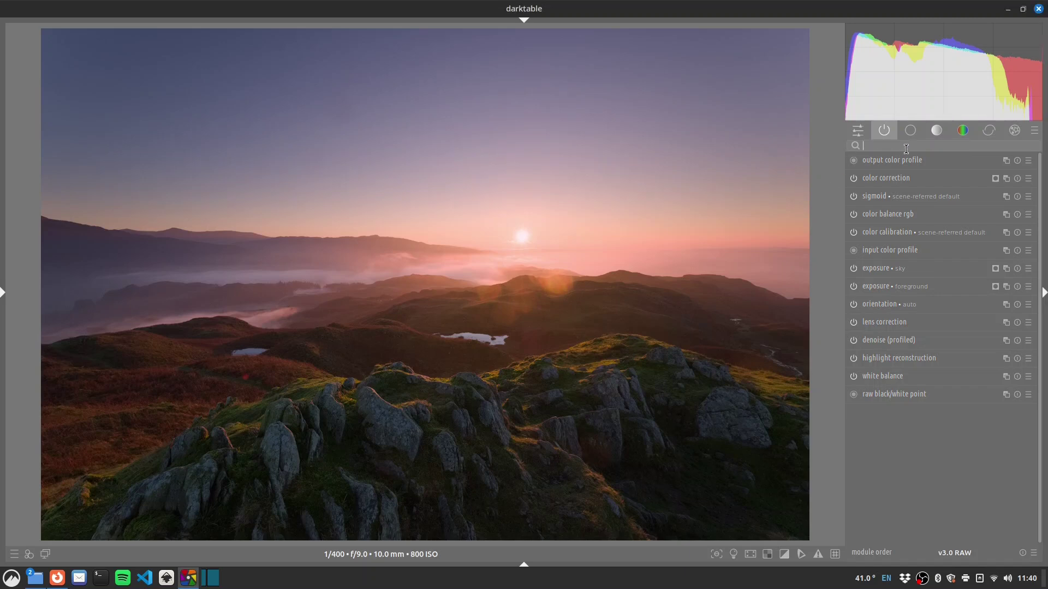
{"action": "type", "text": "contrast"}
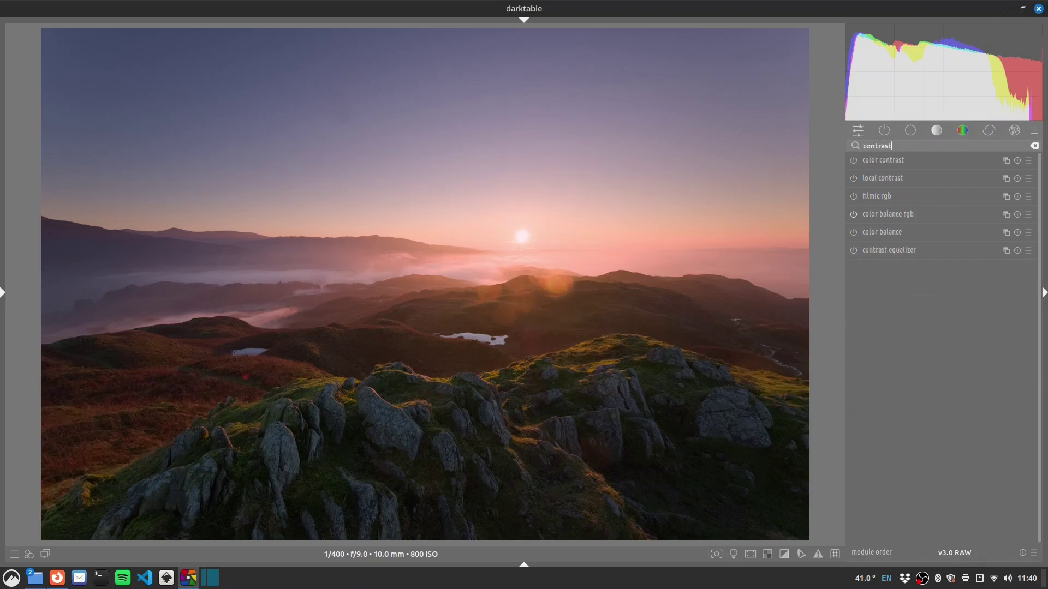
{"action": "left_click", "coordinate": [853, 250]}
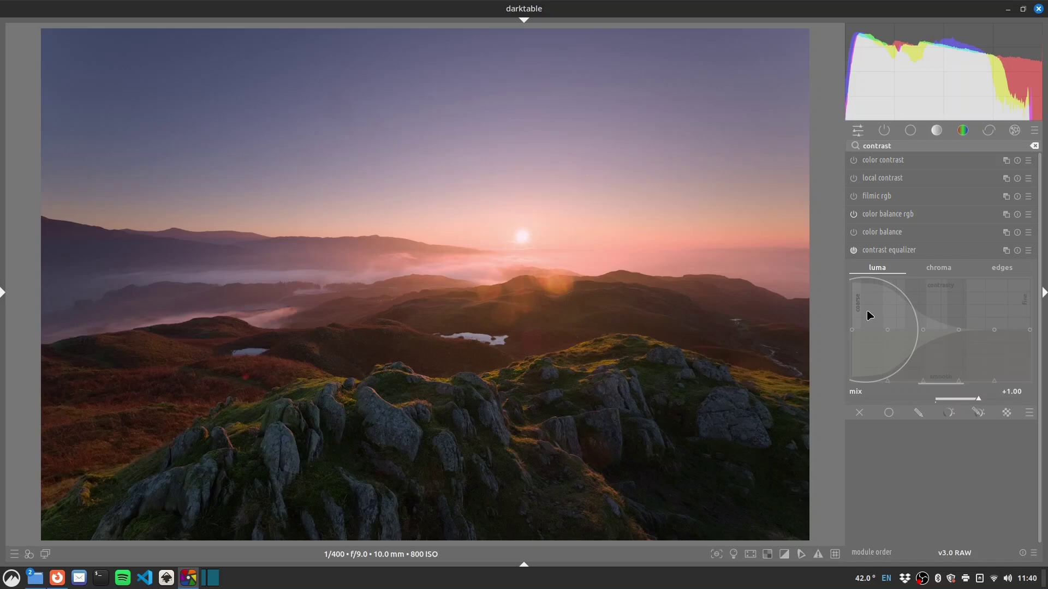
{"action": "scroll", "coordinate": [919, 322], "scroll_direction": "down", "scroll_amount": 3}
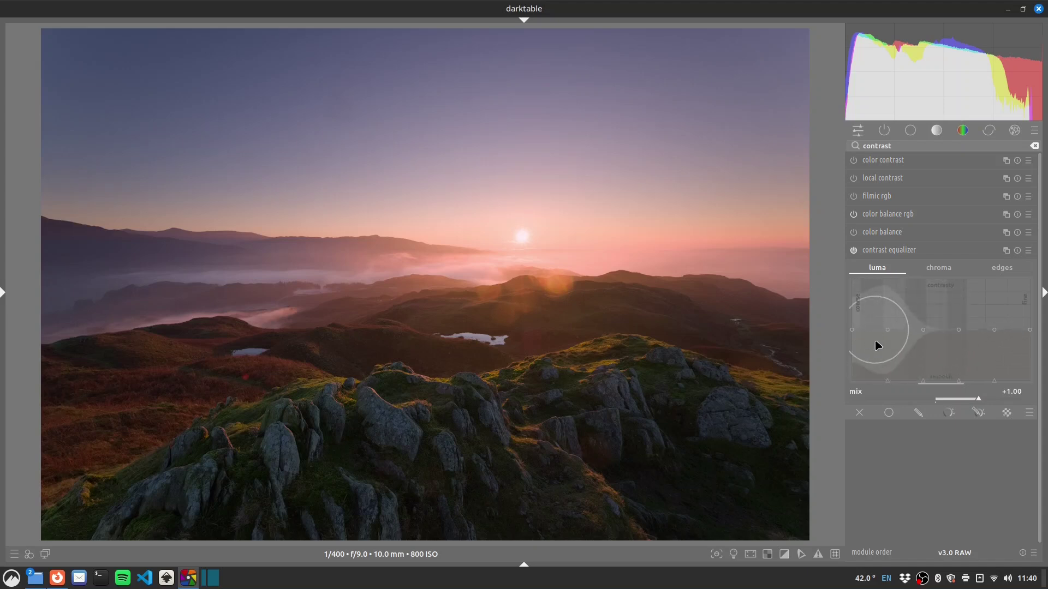
{"action": "left_click_drag", "start_coordinate": [874, 346], "coordinate": [855, 267]}
{"action": "left_click_drag", "start_coordinate": [919, 346], "coordinate": [917, 255]}
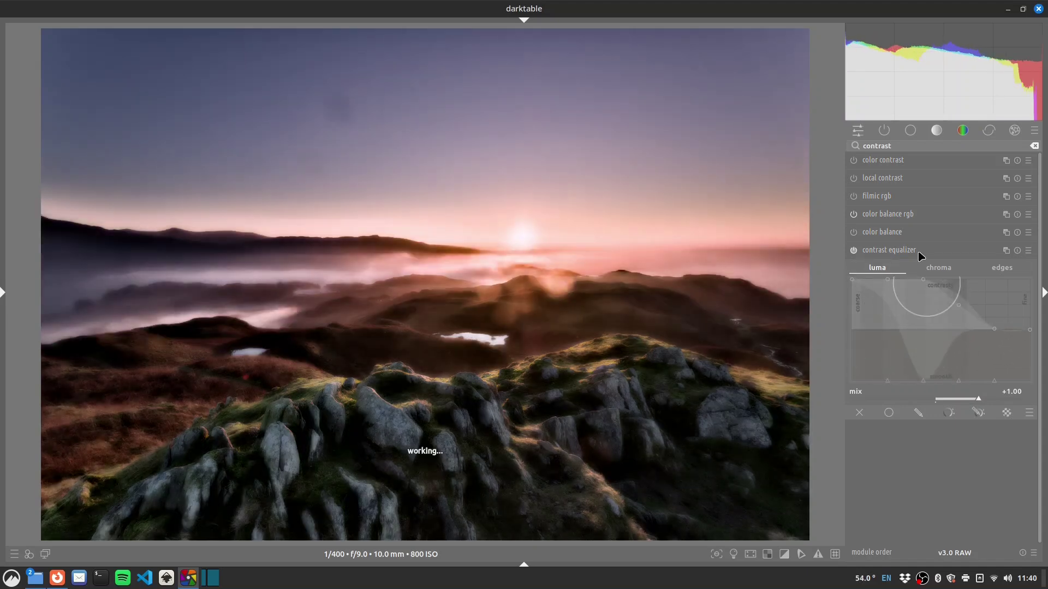
{"action": "left_click_drag", "start_coordinate": [948, 320], "coordinate": [942, 271]}
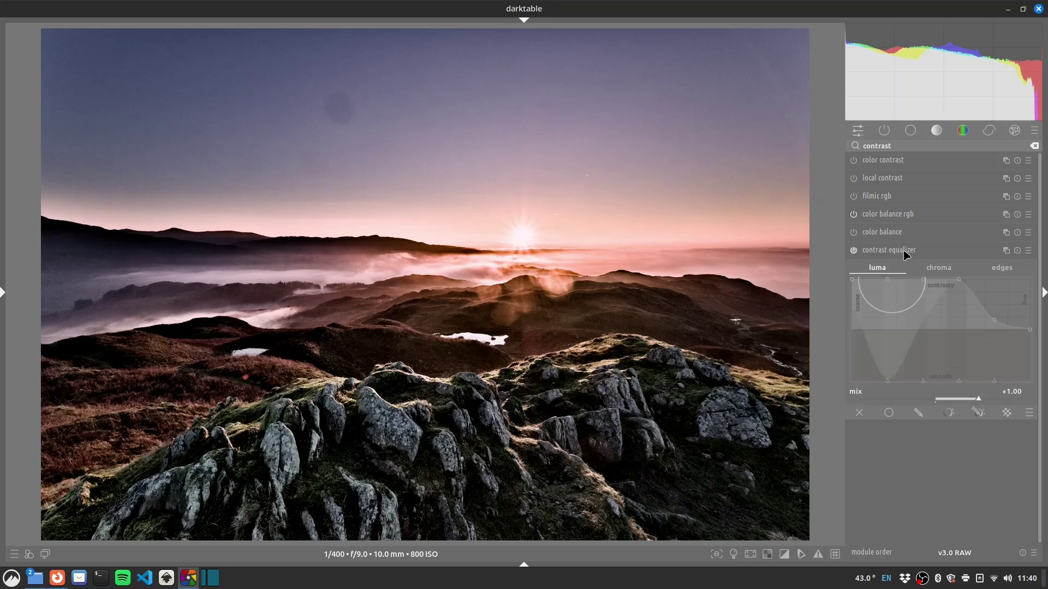
Enable retouch and place a circle clone over a sky spot, shifting its source down-left.
{"action": "double_click", "coordinate": [891, 145]}
{"action": "type", "text": "retouch"}
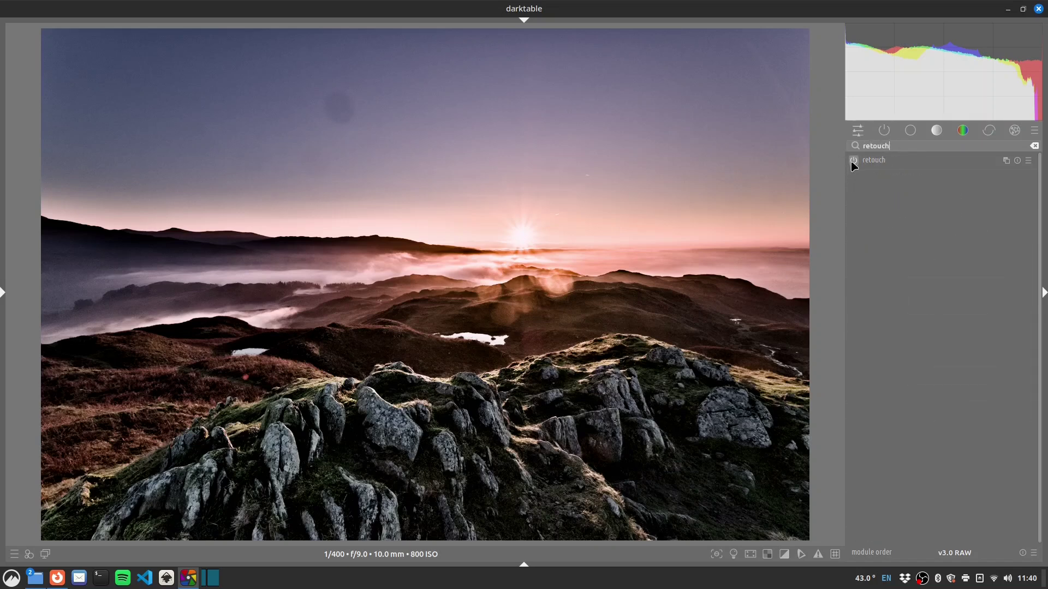
{"action": "left_click", "coordinate": [852, 160]}
{"action": "left_click", "coordinate": [871, 162]}
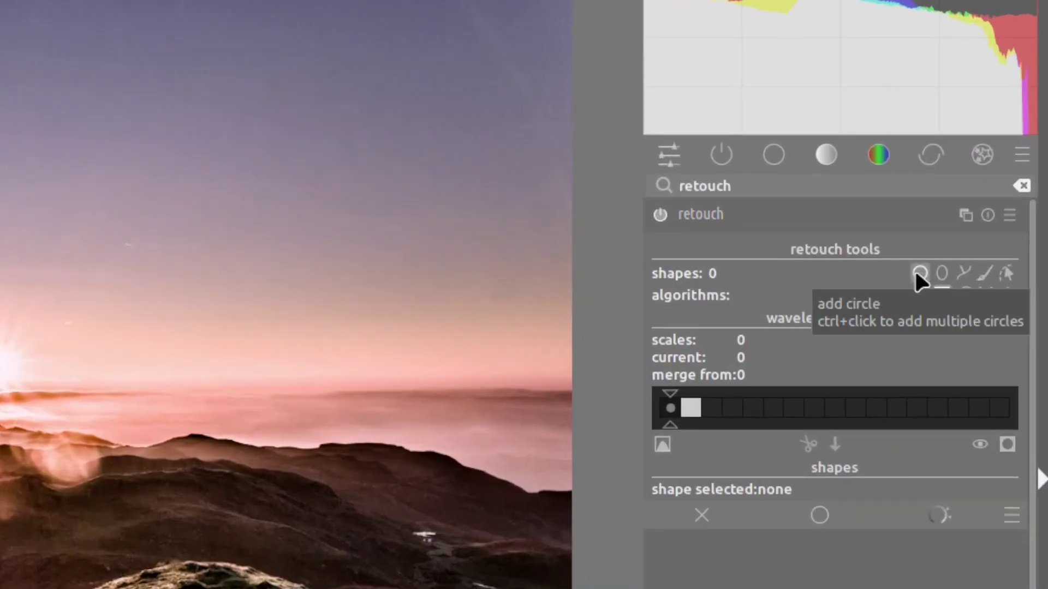
{"action": "left_click", "coordinate": [918, 273]}
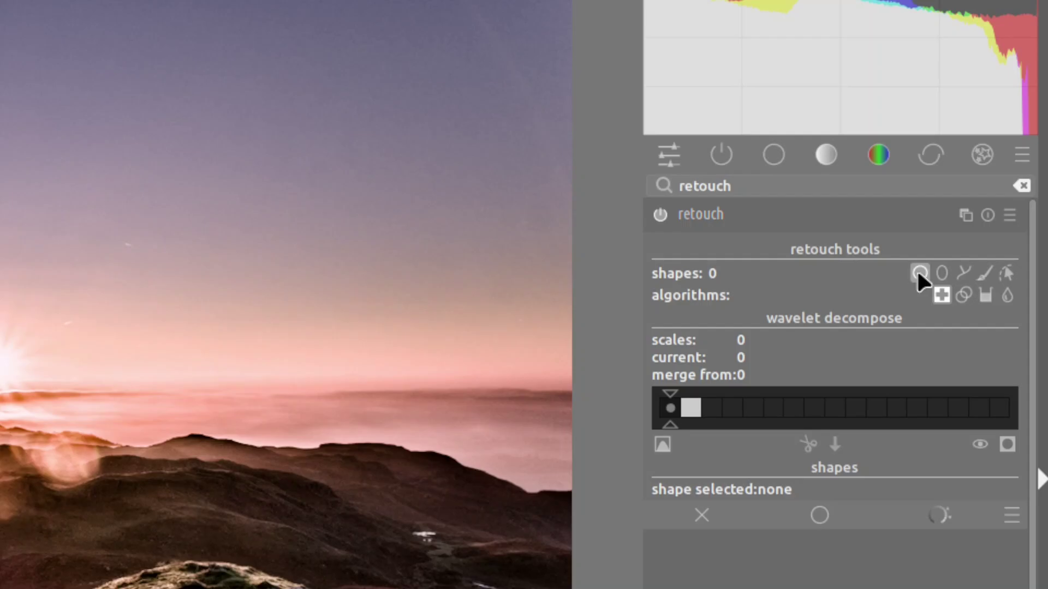
{"action": "key", "text": "shift+z"}
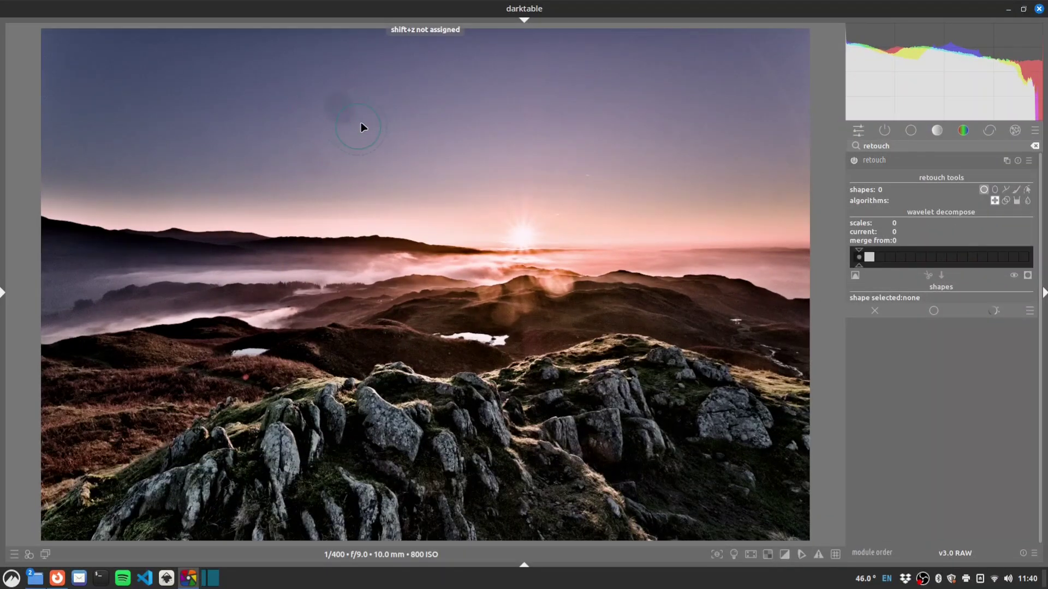
{"action": "left_click", "coordinate": [339, 112]}
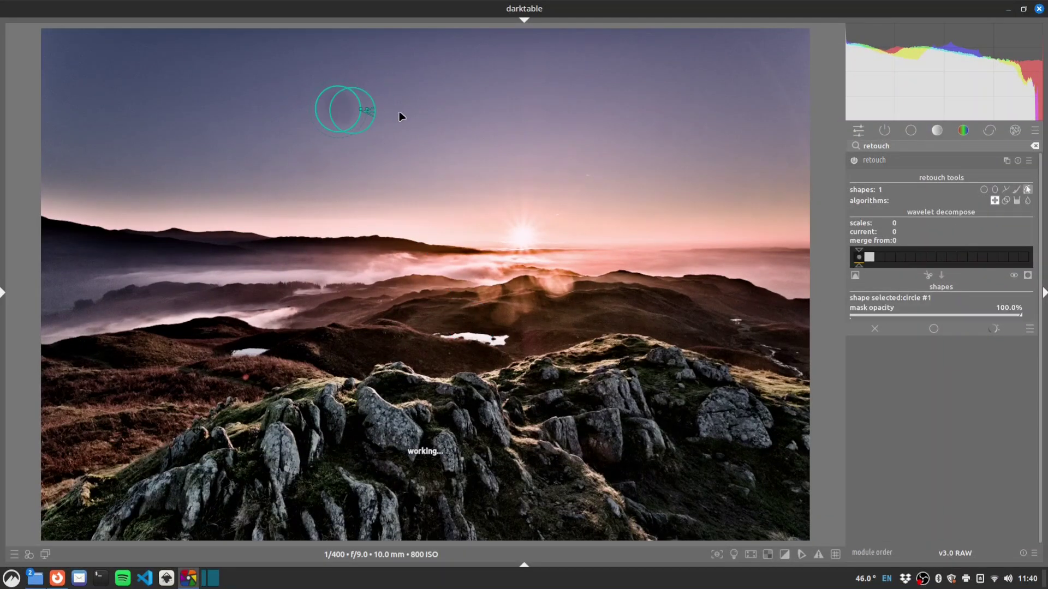
{"action": "left_click_drag", "start_coordinate": [414, 104], "coordinate": [410, 109]}
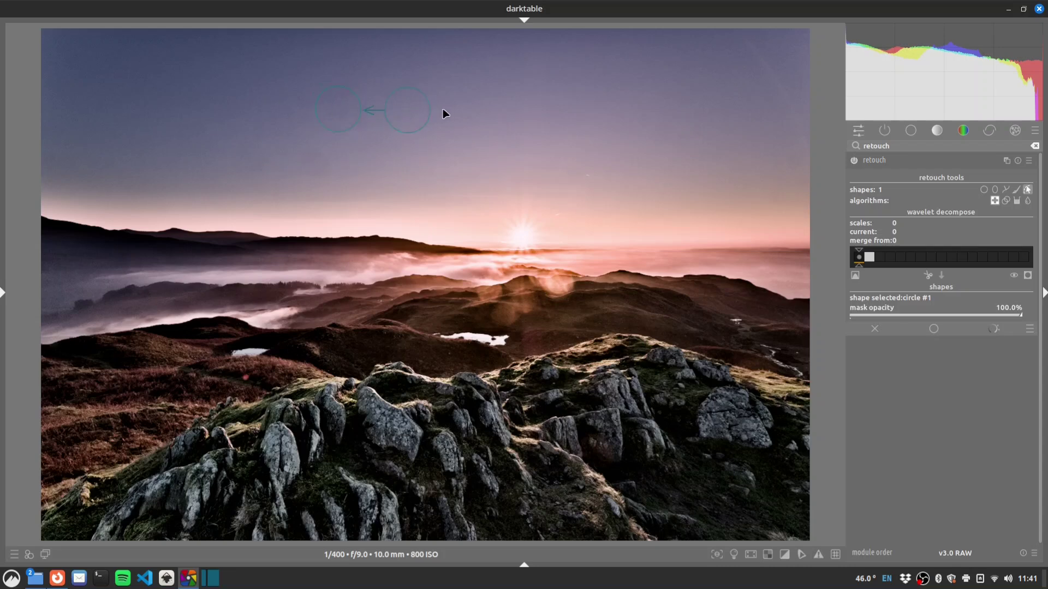
Add a second clone circle over a sky spot, compare, and undo a misplaced third circle.
{"action": "left_click", "coordinate": [983, 190]}
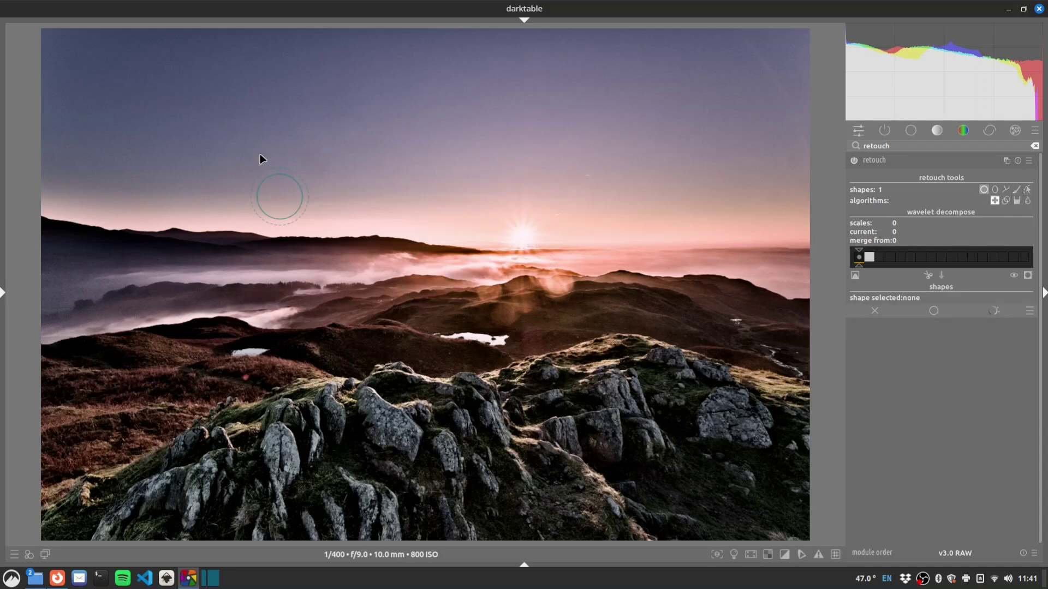
{"action": "left_click", "coordinate": [317, 163]}
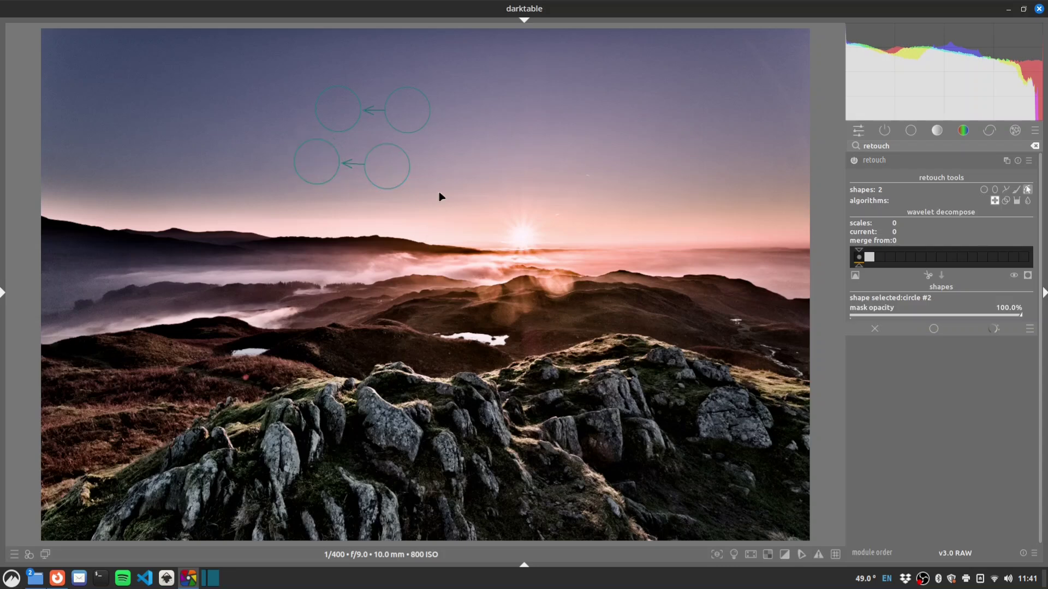
{"action": "left_click", "coordinate": [853, 161]}
{"action": "left_click", "coordinate": [984, 189]}
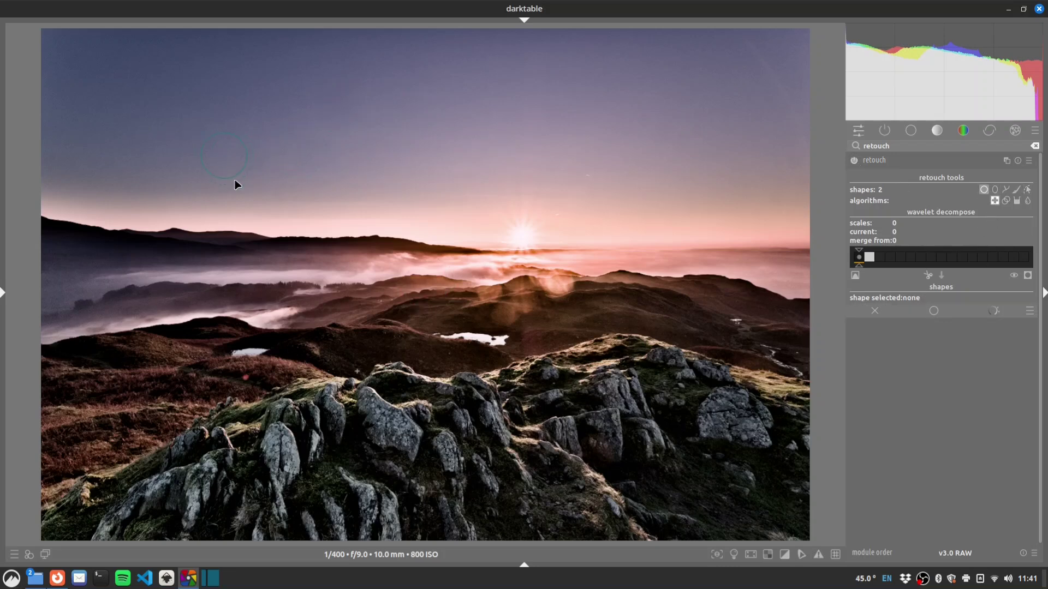
{"action": "scroll", "coordinate": [192, 139], "scroll_direction": "down", "scroll_amount": 5}
{"action": "scroll", "coordinate": [228, 169], "scroll_direction": "down", "scroll_amount": 2}
{"action": "left_click", "coordinate": [199, 131]}
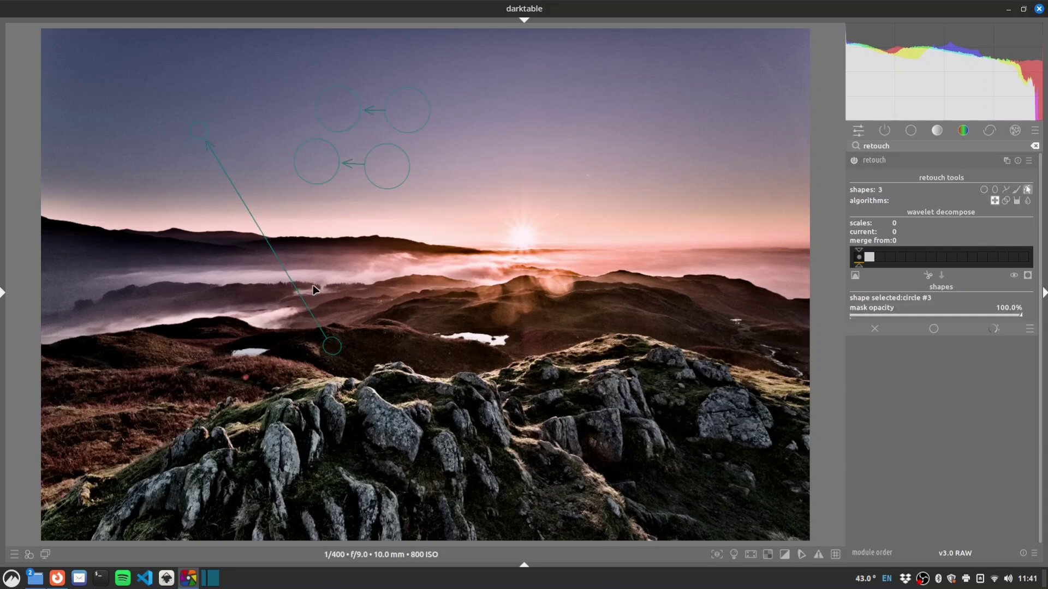
{"action": "key", "text": "ctrl+z"}
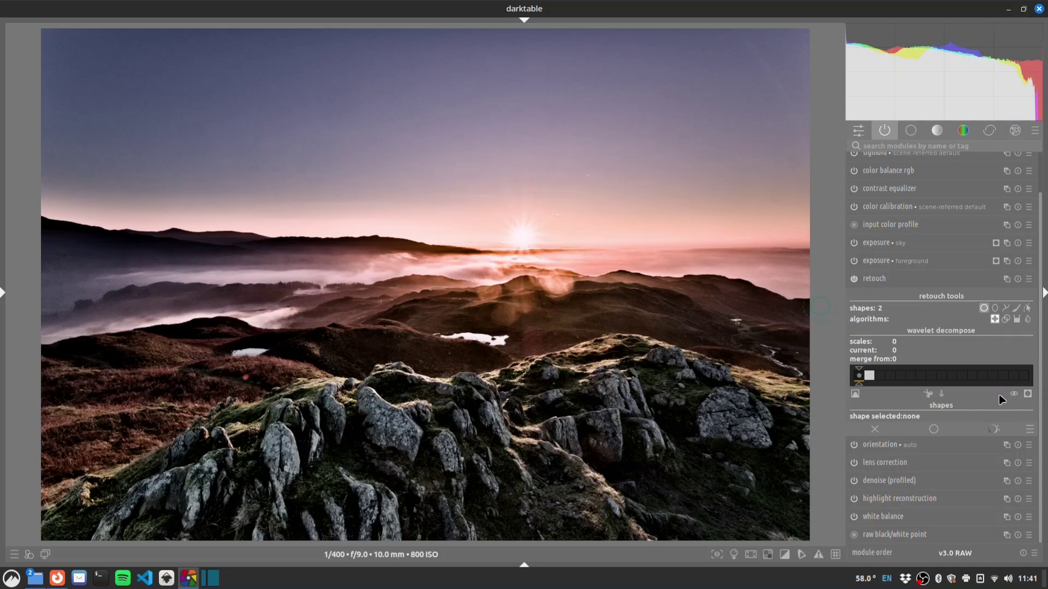
Add two more clone circles over sky spots, moving the upper-left one's source beside its target.
{"action": "left_click", "coordinate": [1026, 308]}
{"action": "left_click", "coordinate": [985, 308]}
{"action": "left_click", "coordinate": [316, 162]}
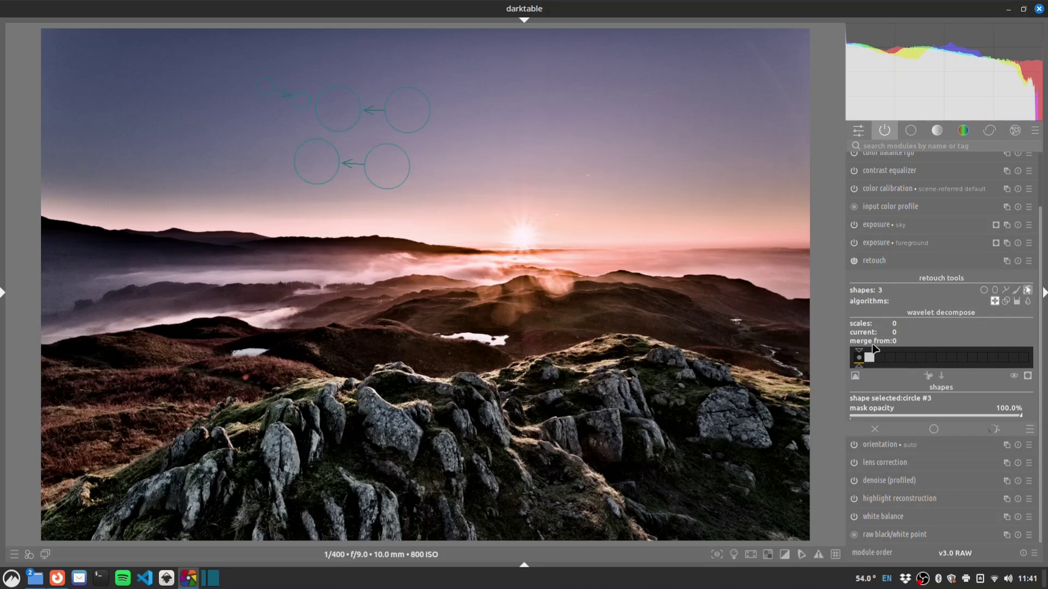
{"action": "left_click", "coordinate": [984, 289]}
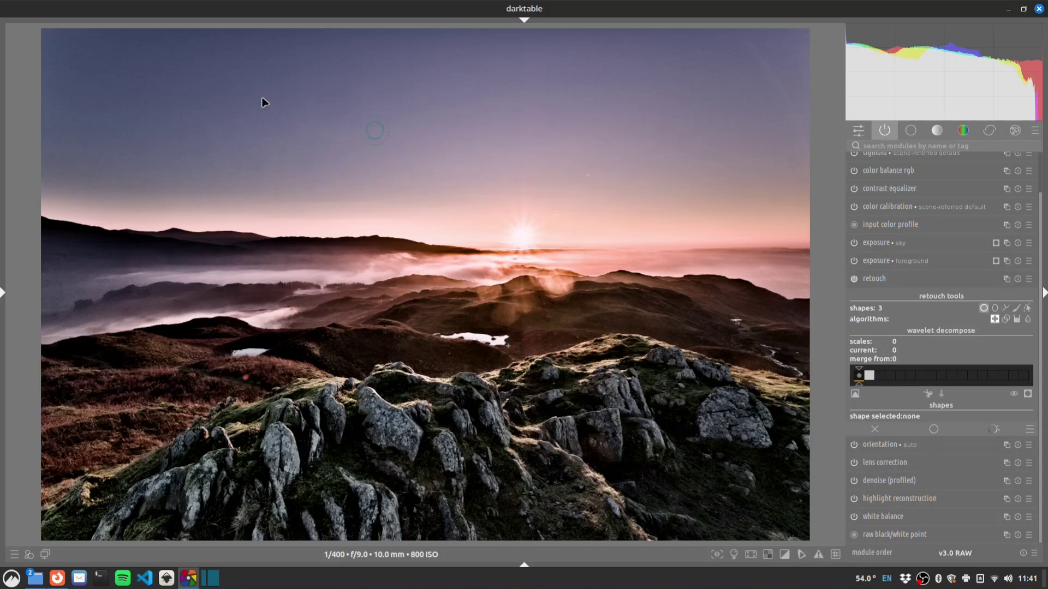
{"action": "left_click", "coordinate": [200, 128]}
{"action": "left_click_drag", "start_coordinate": [158, 117], "coordinate": [176, 132]}
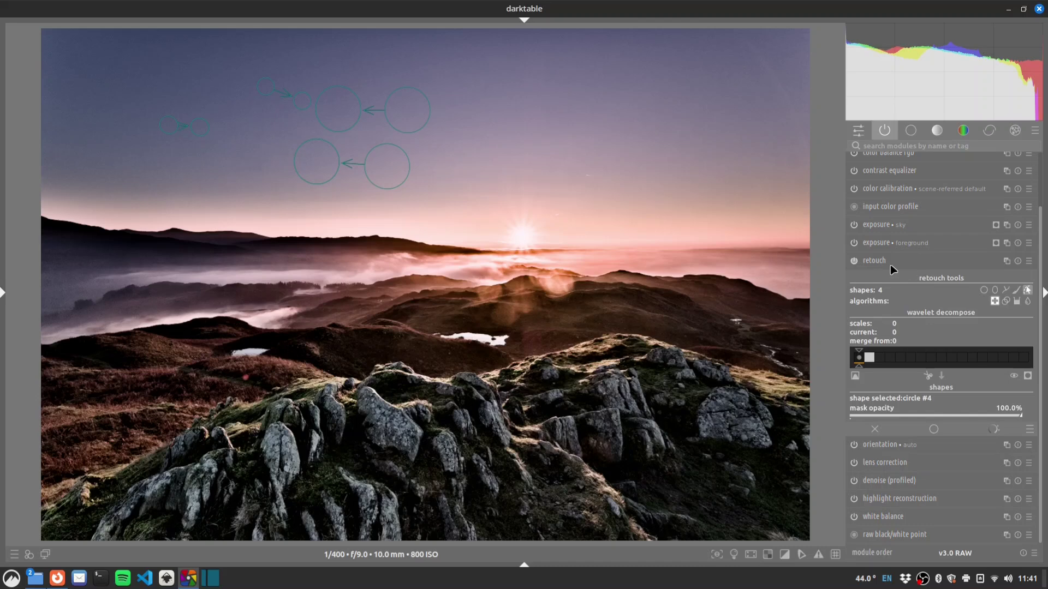
Hide the clone shapes, compare and collapse retouch, and switch off the contrast equalizer.
{"action": "left_click", "coordinate": [1028, 289]}
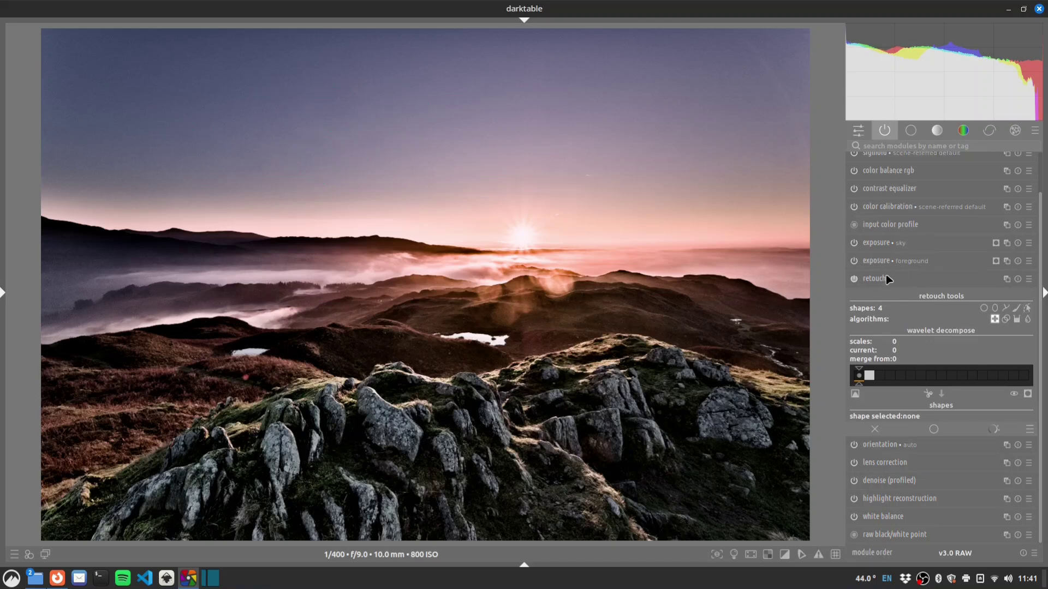
{"action": "left_click", "coordinate": [855, 279]}
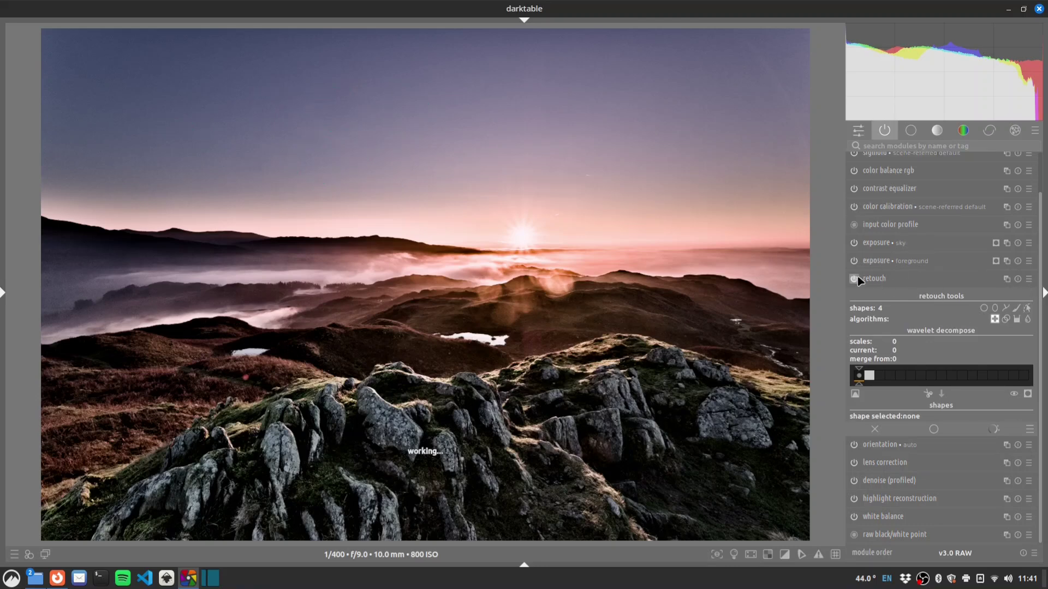
{"action": "left_click", "coordinate": [885, 279]}
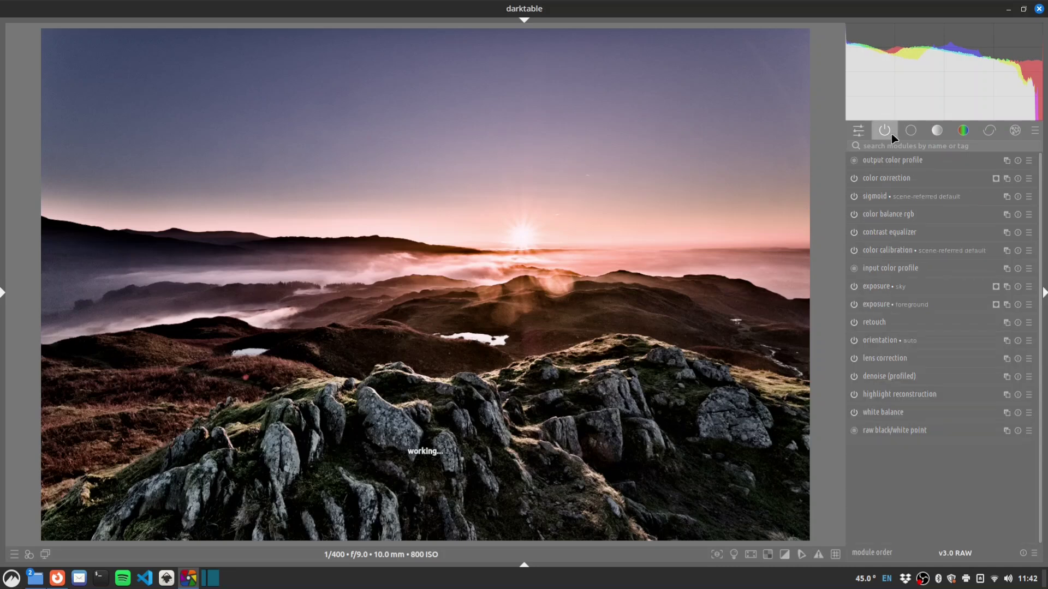
{"action": "left_click", "coordinate": [854, 233]}
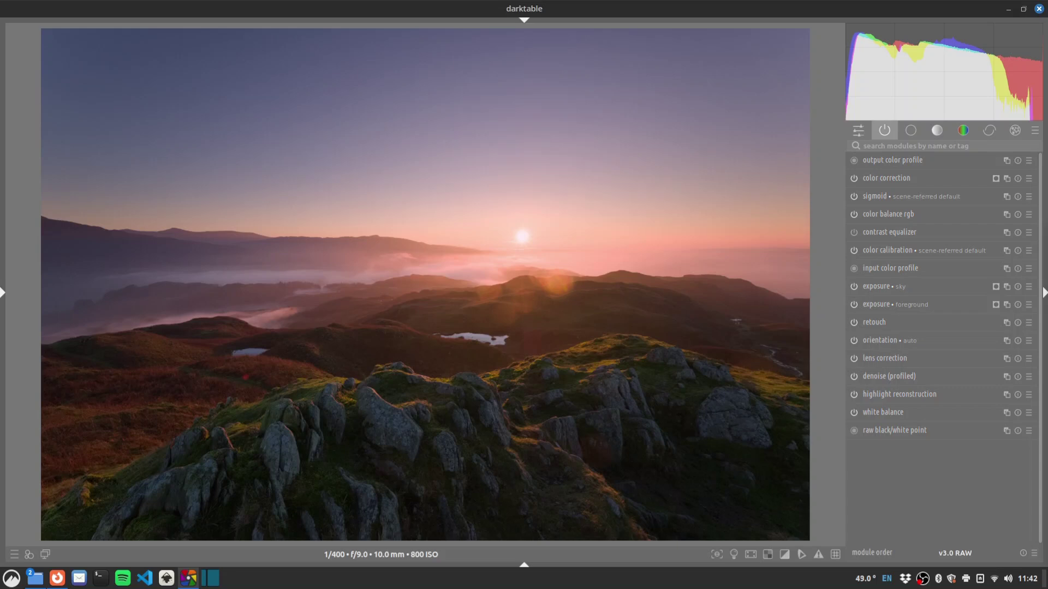
Enable the contrast equalizer, reset its curve to flat and apply the Clarity Boost preset.
{"action": "left_click", "coordinate": [887, 145]}
{"action": "type", "text": "contra"}
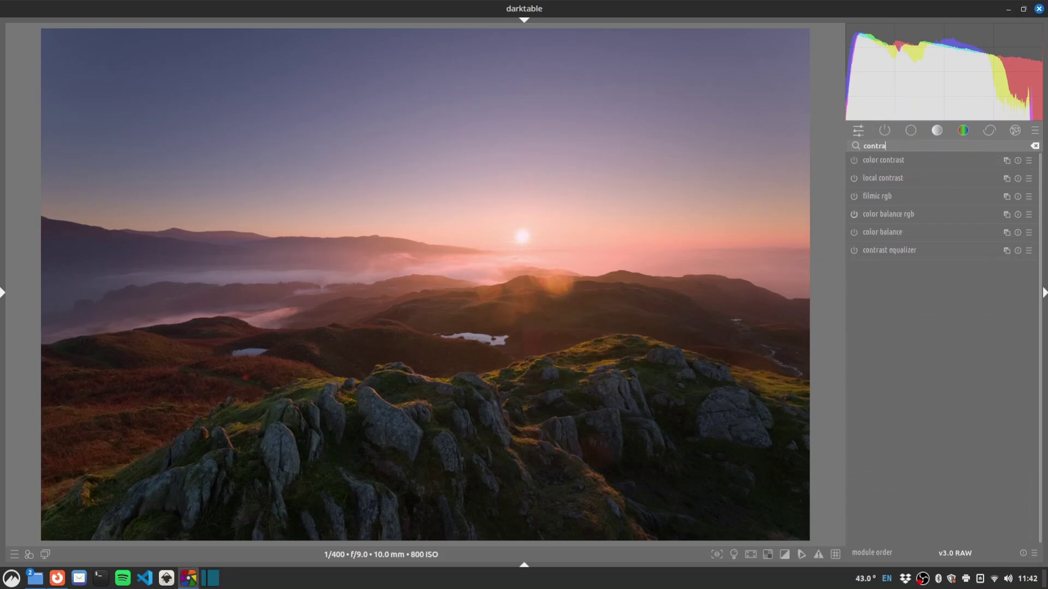
{"action": "left_click", "coordinate": [854, 251]}
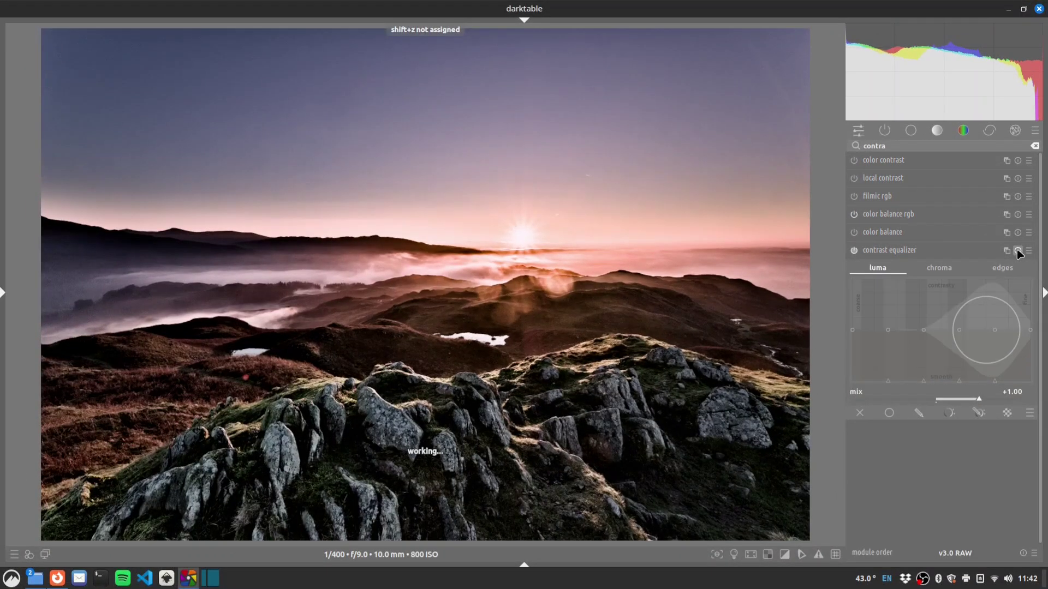
{"action": "double_click", "coordinate": [893, 400]}
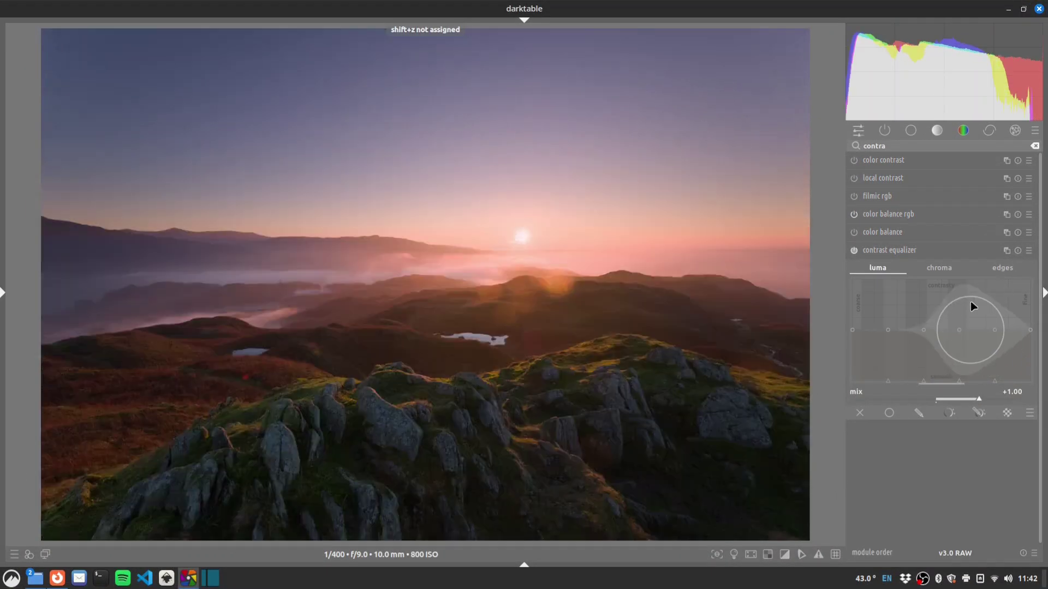
{"action": "right_click", "coordinate": [940, 251]}
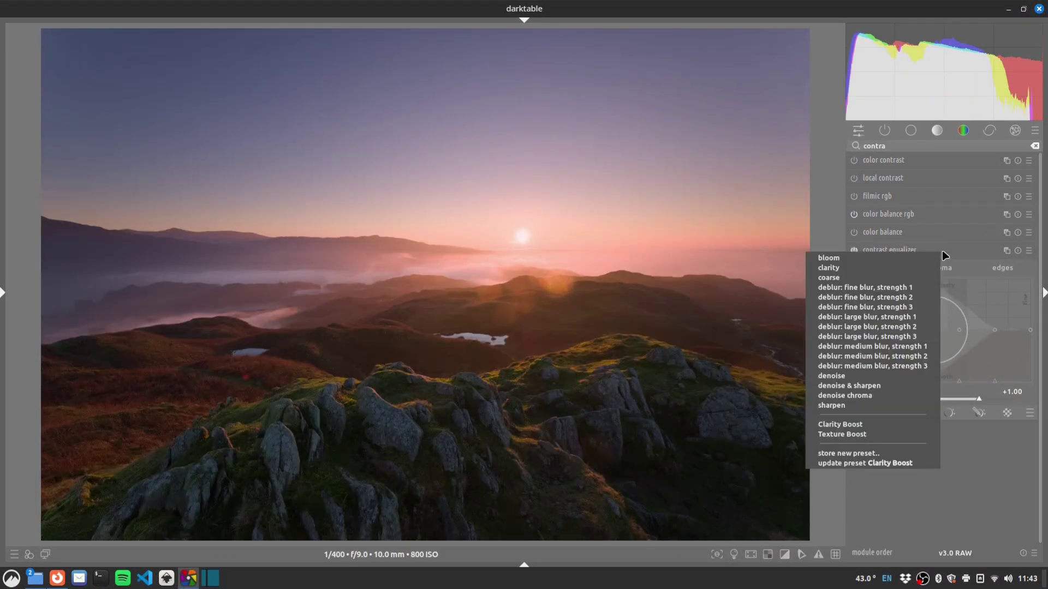
{"action": "left_click", "coordinate": [895, 423]}
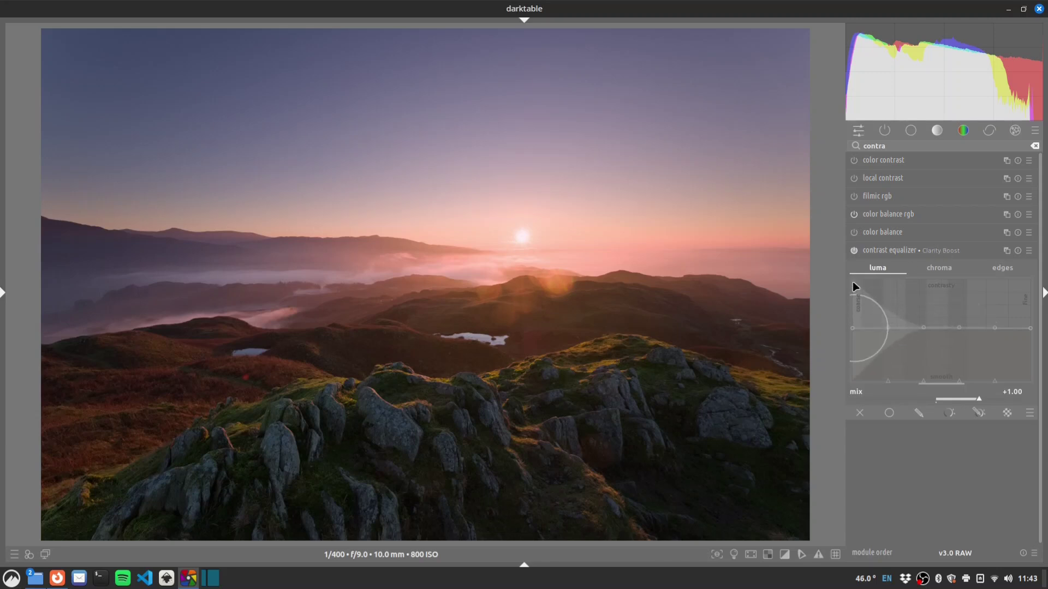
Compare the Clarity Boost effect on and off, then add a second contrast equalizer instance.
{"action": "left_click", "coordinate": [852, 249]}
{"action": "left_click", "coordinate": [852, 249]}
{"action": "mouse_move", "coordinate": [867, 253]}
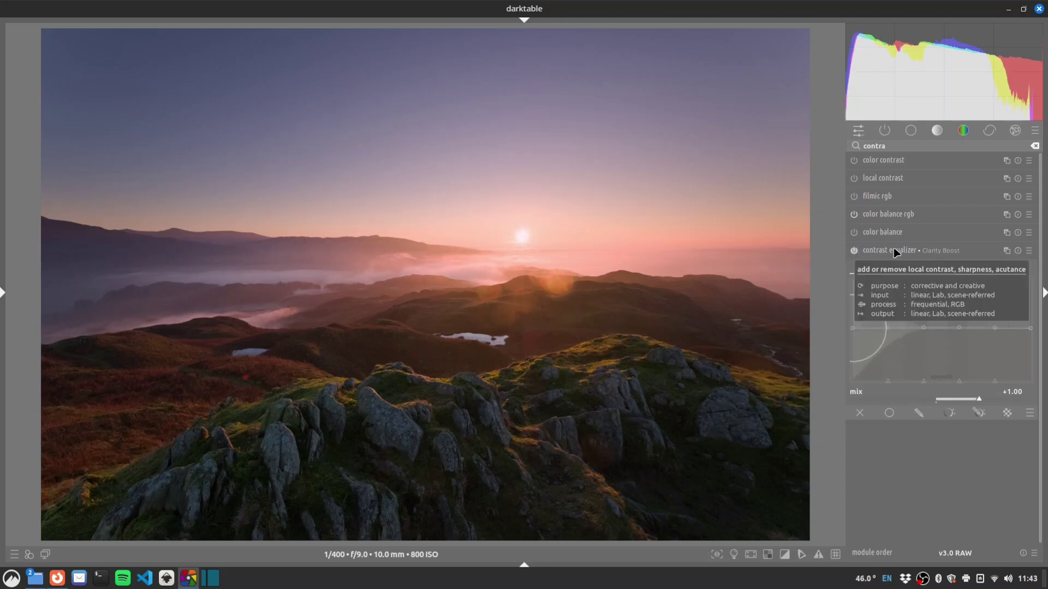
{"action": "right_click", "coordinate": [1006, 251]}
{"action": "right_click", "coordinate": [952, 251]}
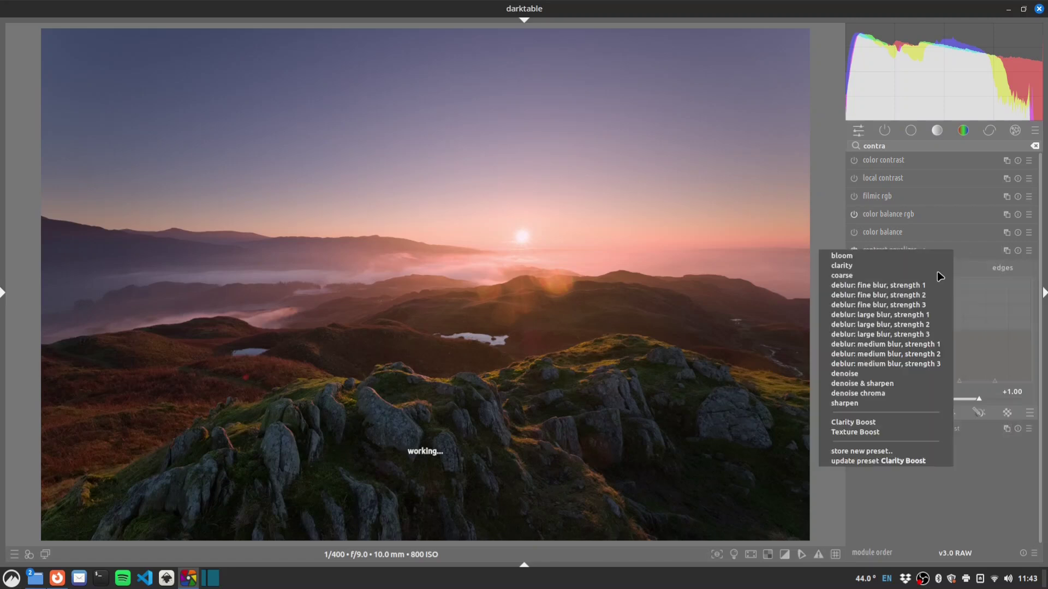
Apply Texture Boost to the new instance, enable it and rename it 'texture'.
{"action": "left_click", "coordinate": [901, 430]}
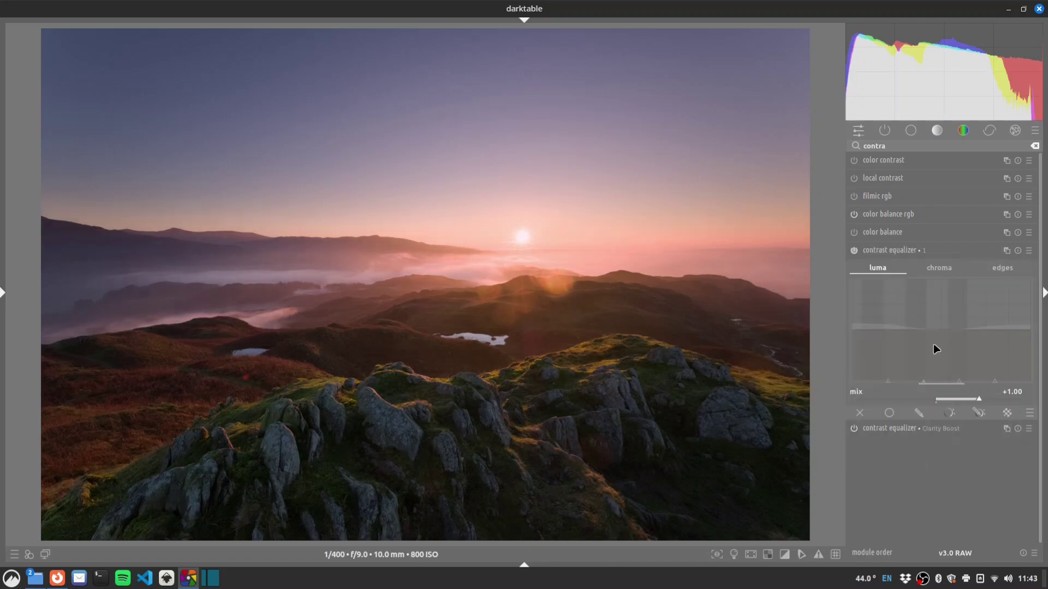
{"action": "left_click", "coordinate": [854, 251]}
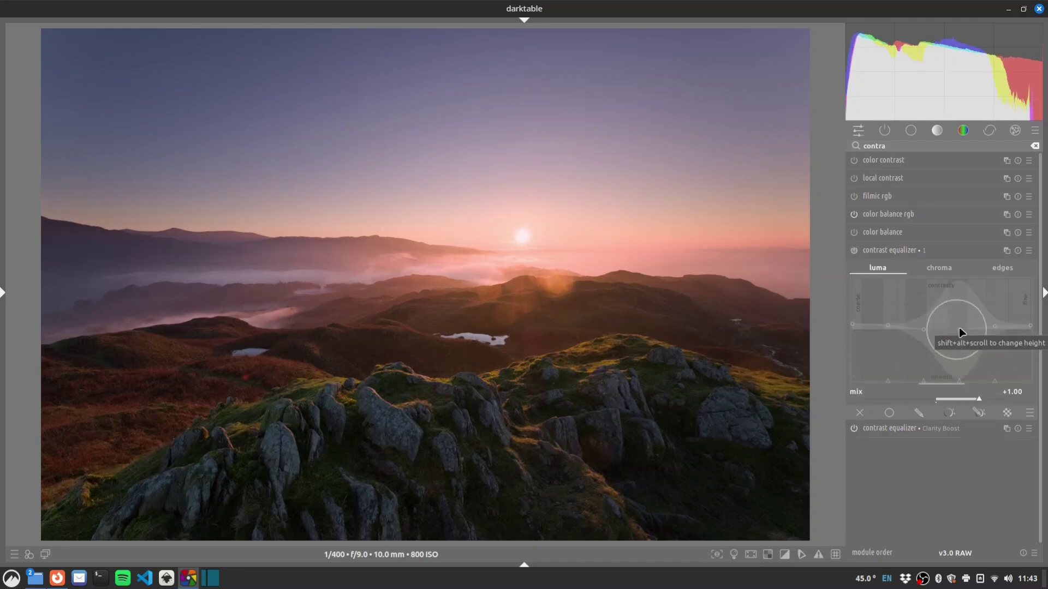
{"action": "left_click", "coordinate": [934, 251], "text": "ctrl"}
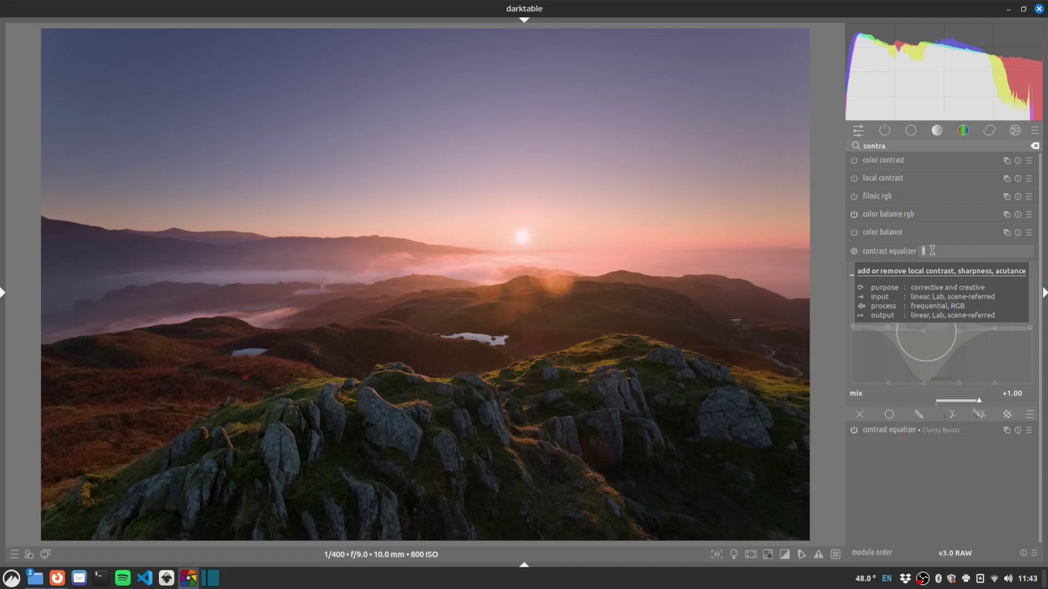
{"action": "type", "text": "texture"}
{"action": "key", "text": "Return"}
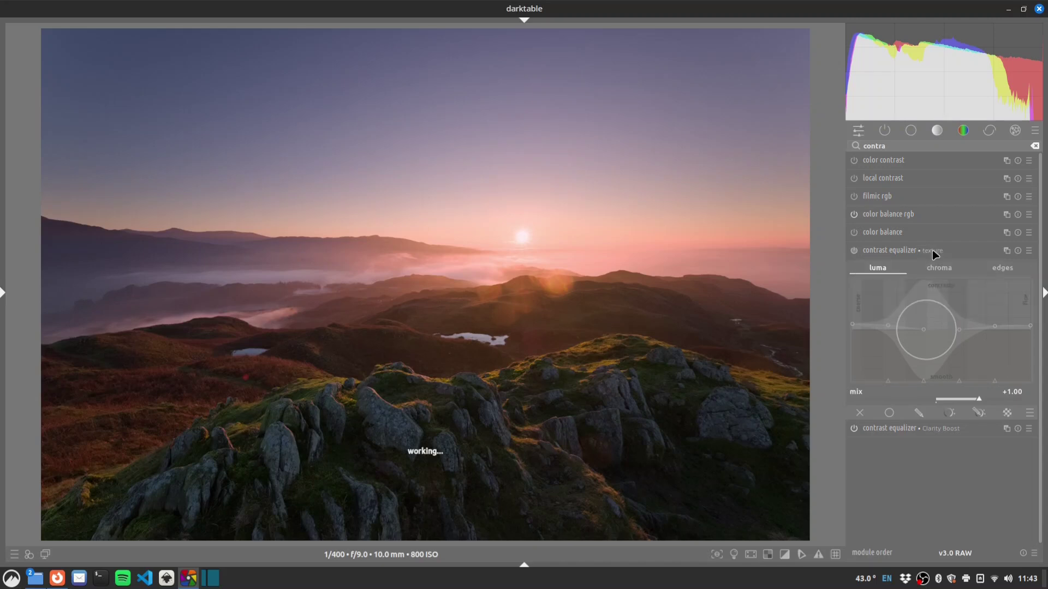
{"action": "left_click", "coordinate": [894, 254]}
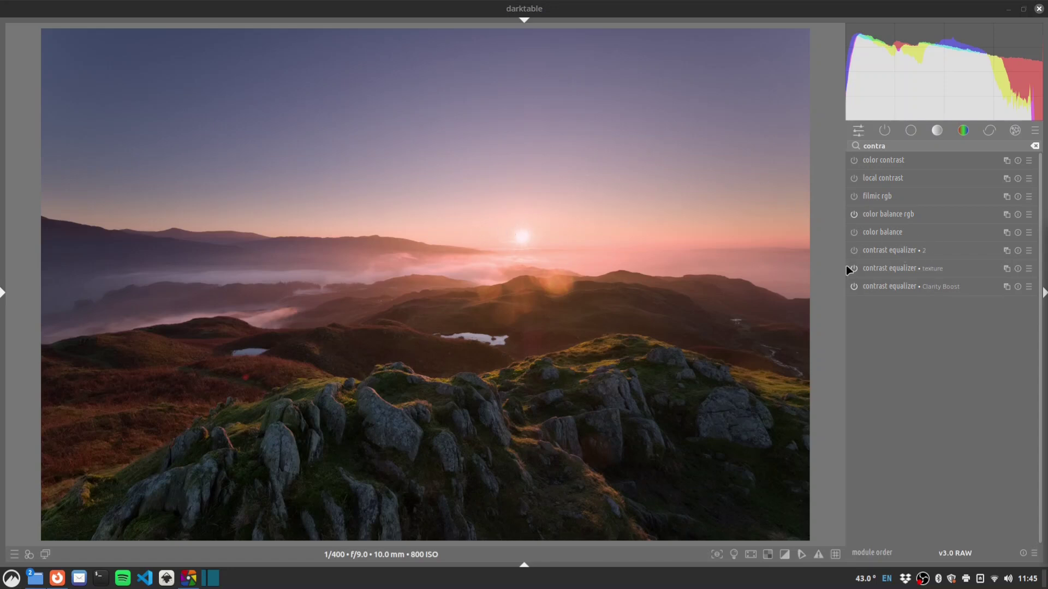
Enable contrast equalizer instance 2 and lift its coarse-to-mid luma curve to boost broad contrast.
{"action": "left_click", "coordinate": [853, 250]}
{"action": "left_click", "coordinate": [869, 250]}
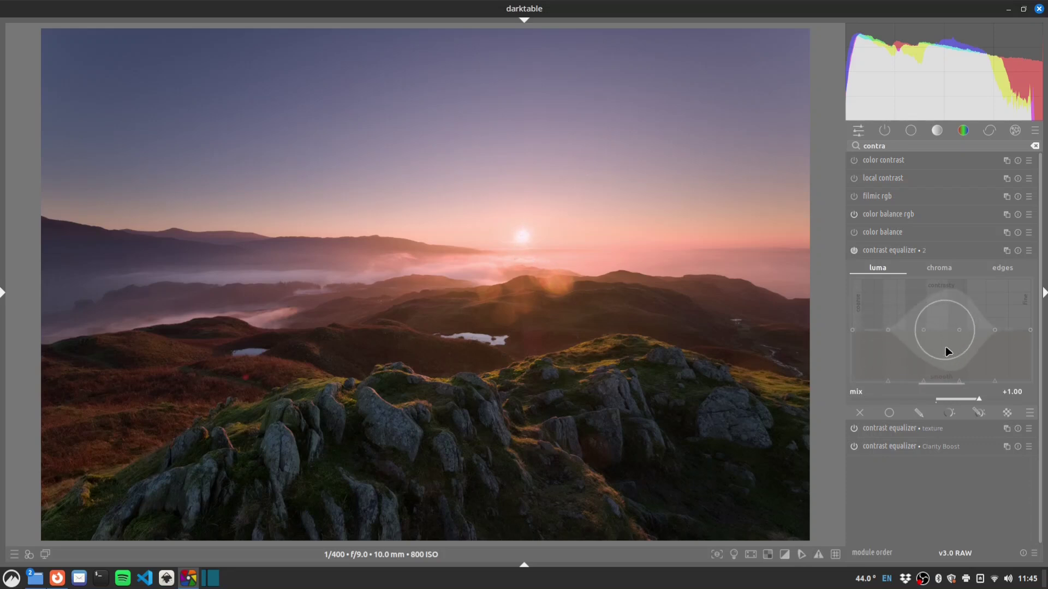
{"action": "left_click_drag", "start_coordinate": [944, 343], "coordinate": [940, 330]}
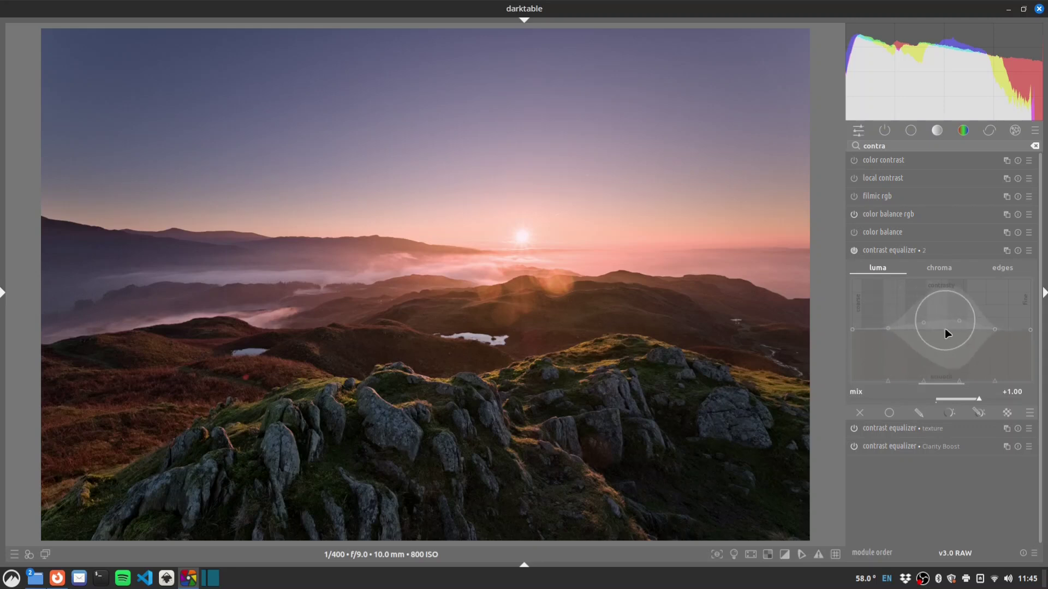
{"action": "left_click_drag", "start_coordinate": [945, 328], "coordinate": [942, 323]}
{"action": "middle_click", "coordinate": [503, 234]}
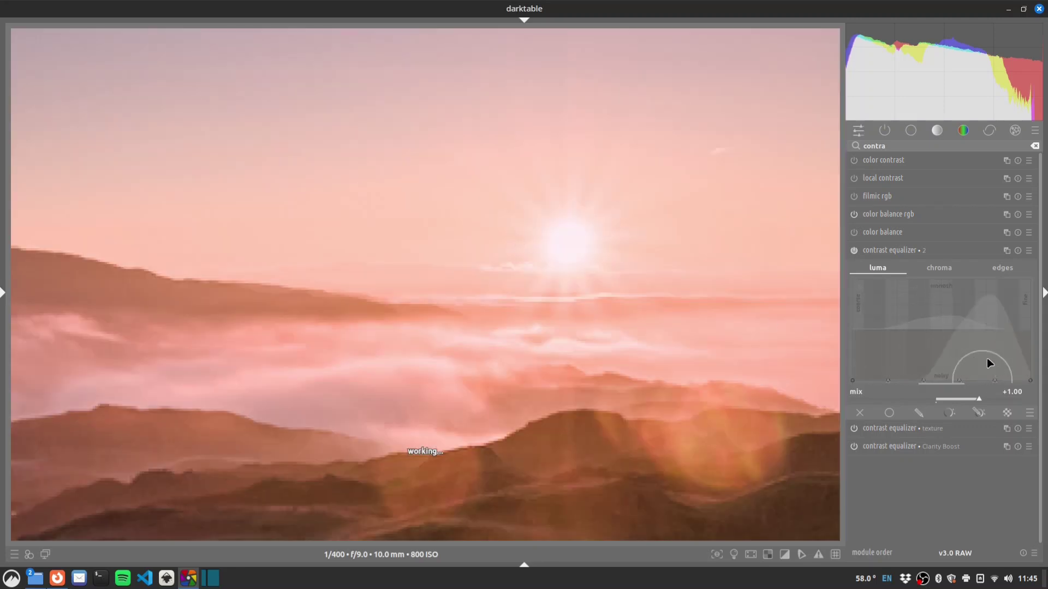
{"action": "left_click_drag", "start_coordinate": [945, 316], "coordinate": [949, 303]}
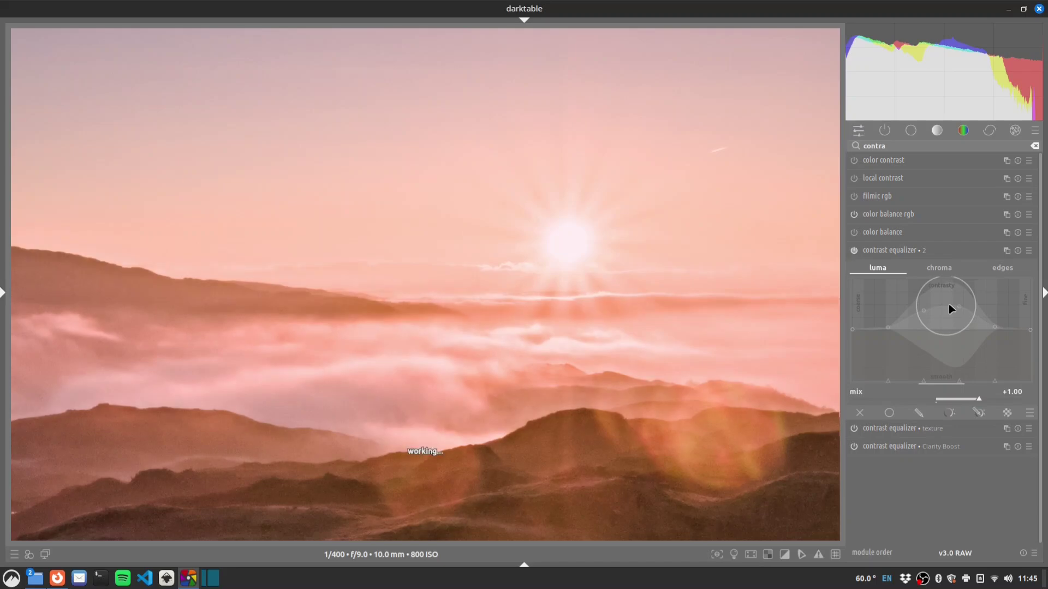
{"action": "scroll", "coordinate": [945, 305], "scroll_direction": "down", "scroll_amount": 4}
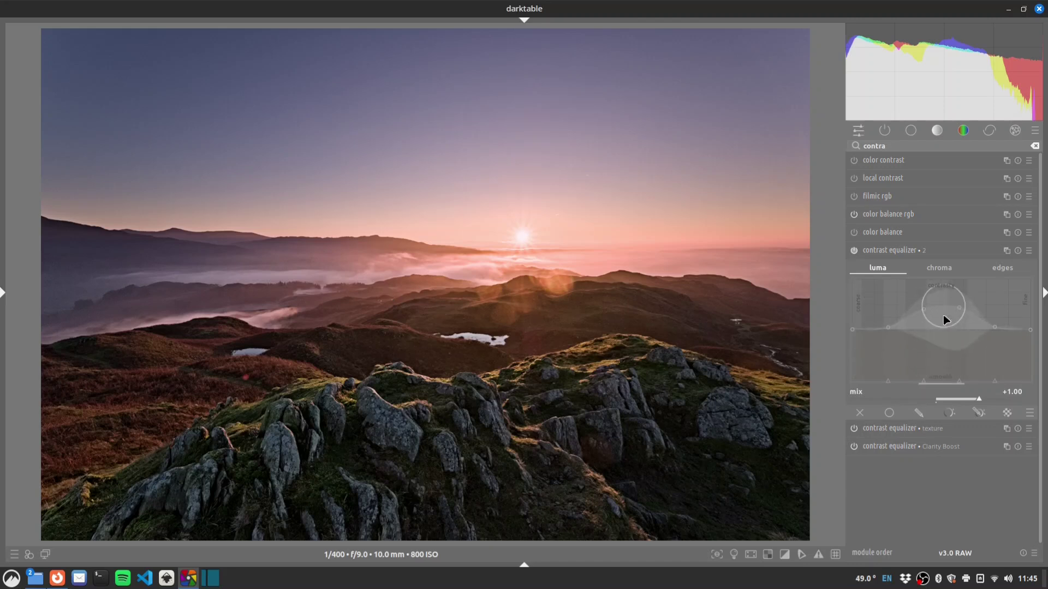
{"action": "scroll", "coordinate": [943, 315], "scroll_direction": "up", "scroll_amount": 5}
{"action": "left_click_drag", "start_coordinate": [942, 316], "coordinate": [941, 333]}
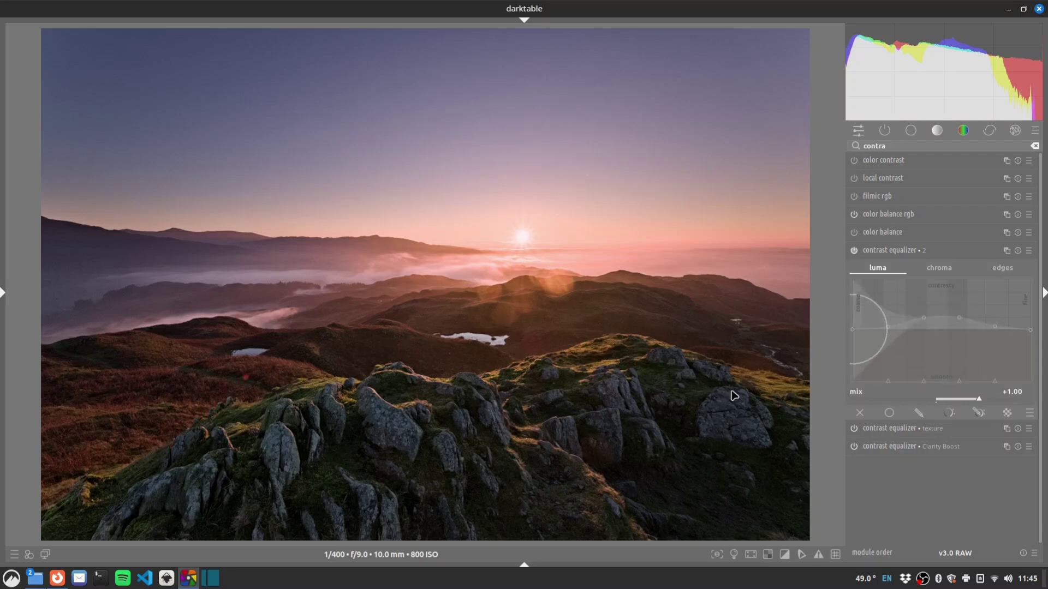
Add a drawn ellipse mask on the sun, shrinking it, flattening it and tightening its feather.
{"action": "left_click", "coordinate": [918, 414]}
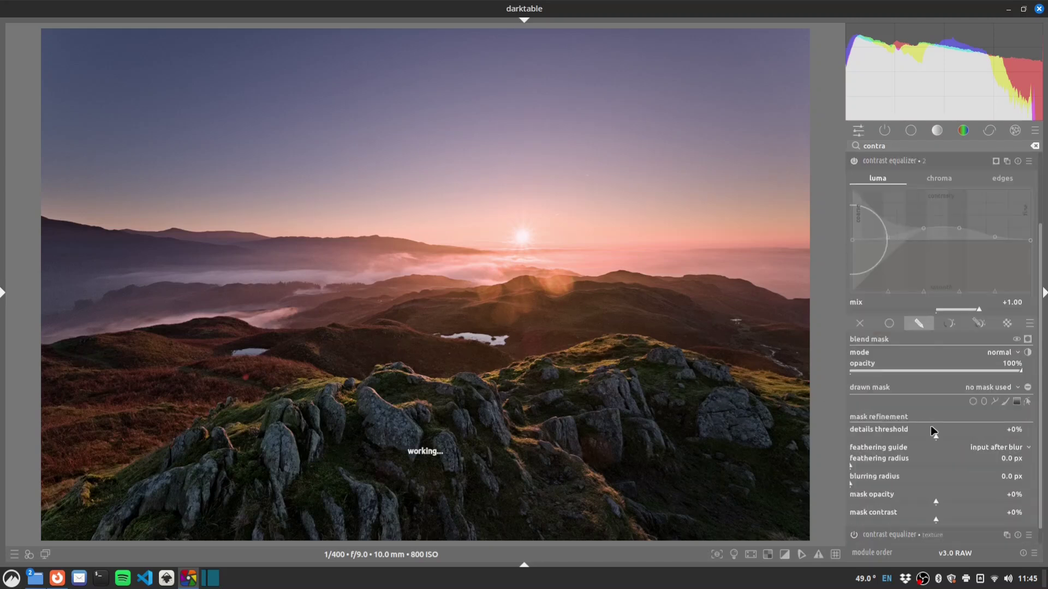
{"action": "left_click", "coordinate": [984, 401]}
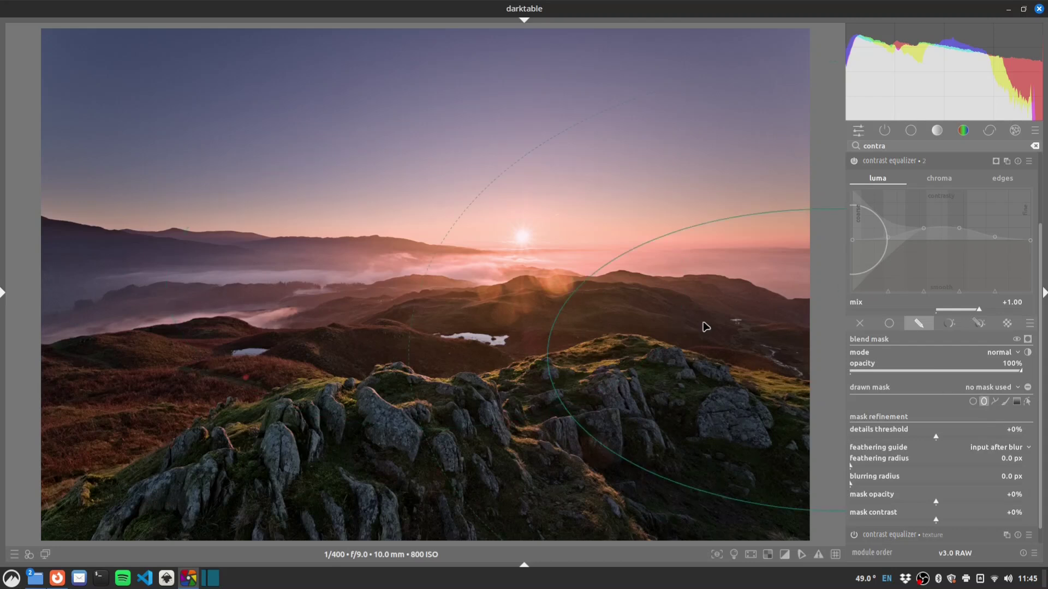
{"action": "left_click", "coordinate": [517, 234]}
{"action": "scroll", "coordinate": [527, 242], "scroll_direction": "down", "scroll_amount": 10}
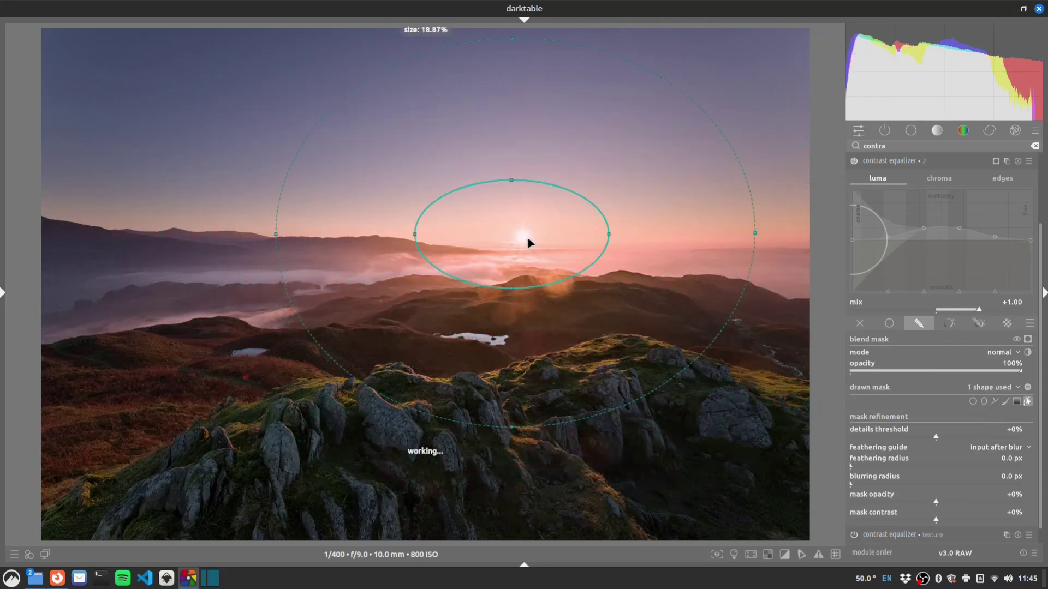
{"action": "scroll", "coordinate": [528, 242], "scroll_direction": "down", "scroll_amount": 3}
{"action": "mouse_move", "coordinate": [512, 267]}
{"action": "left_mouse_down"}
{"action": "mouse_move", "coordinate": [525, 246]}
{"action": "mouse_move", "coordinate": [523, 258]}
{"action": "left_mouse_up"}
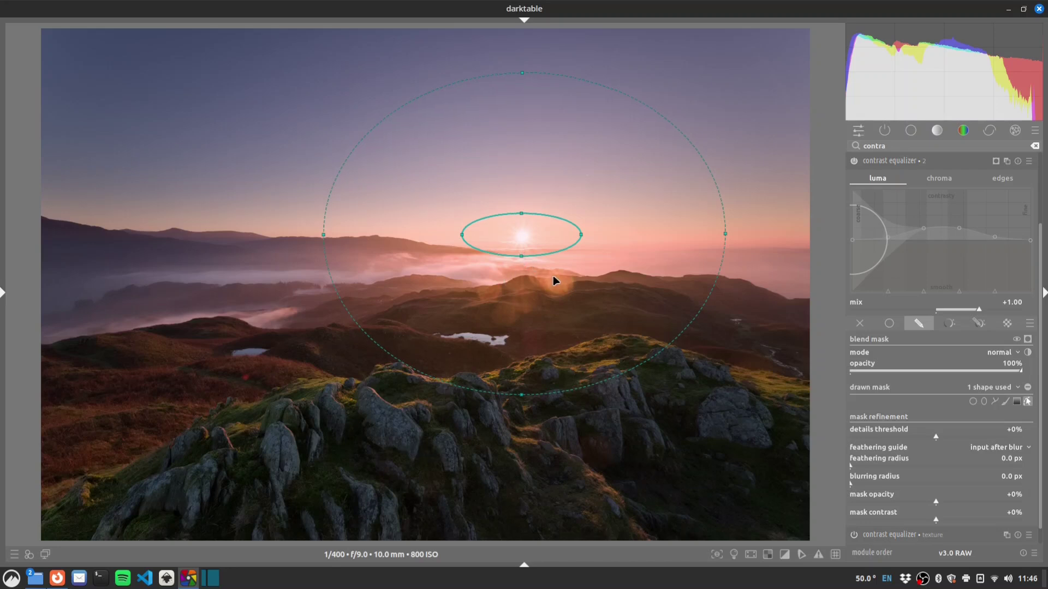
{"action": "scroll", "coordinate": [600, 261], "scroll_direction": "down", "scroll_amount": 10}
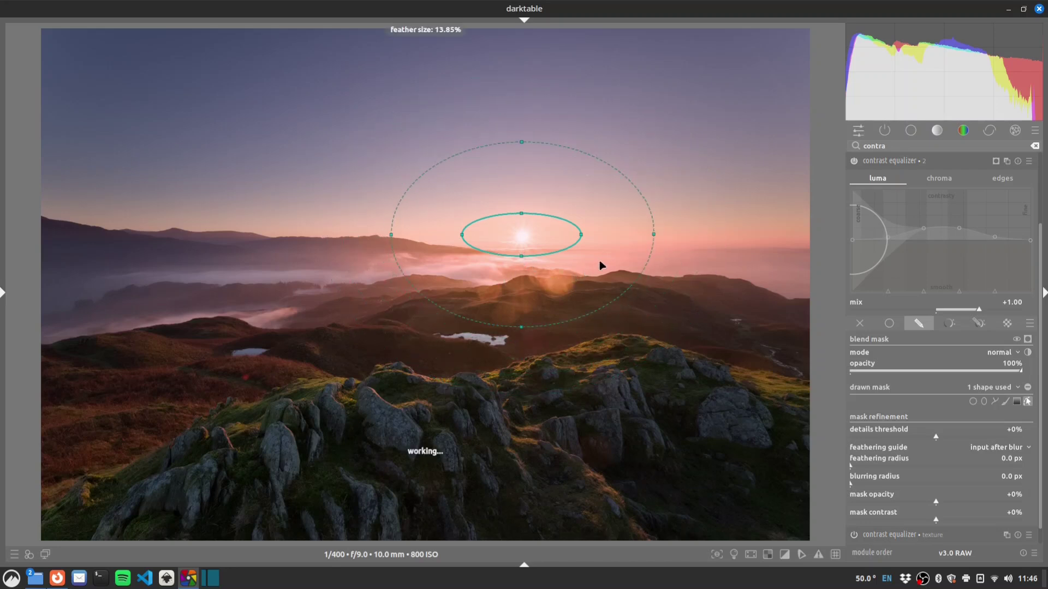
{"action": "scroll", "coordinate": [598, 260], "scroll_direction": "down", "scroll_amount": 8}
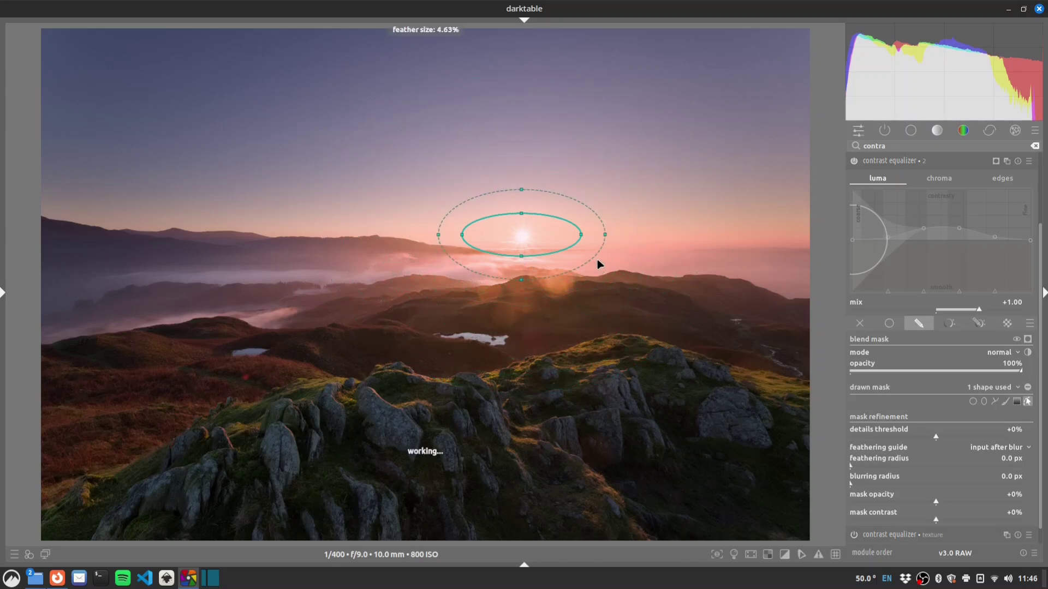
{"action": "scroll", "coordinate": [543, 245], "scroll_direction": "down", "scroll_amount": 5}
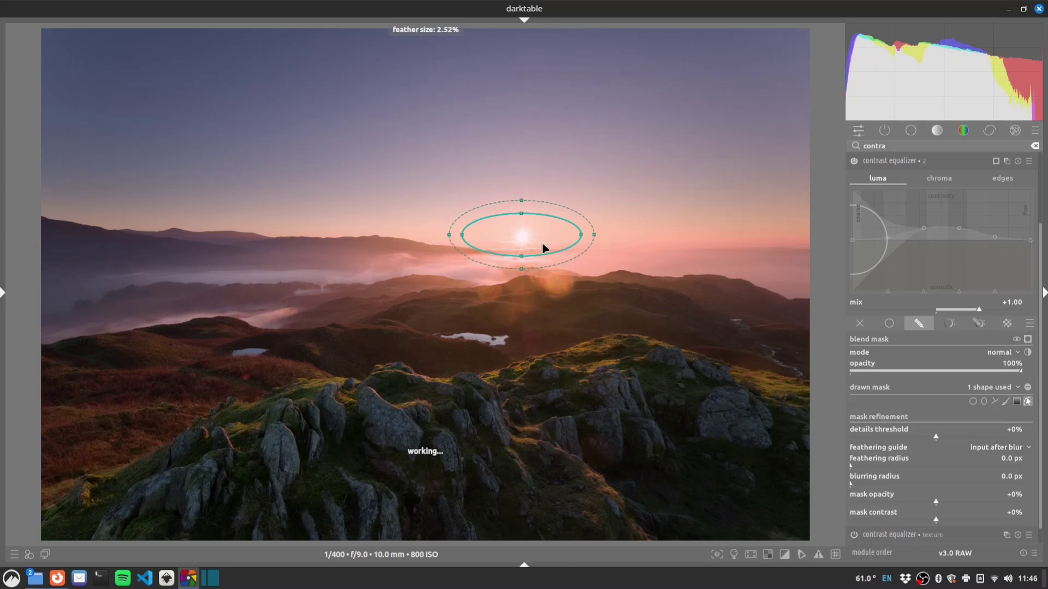
{"action": "scroll", "coordinate": [524, 254], "scroll_direction": "down", "scroll_amount": 2}
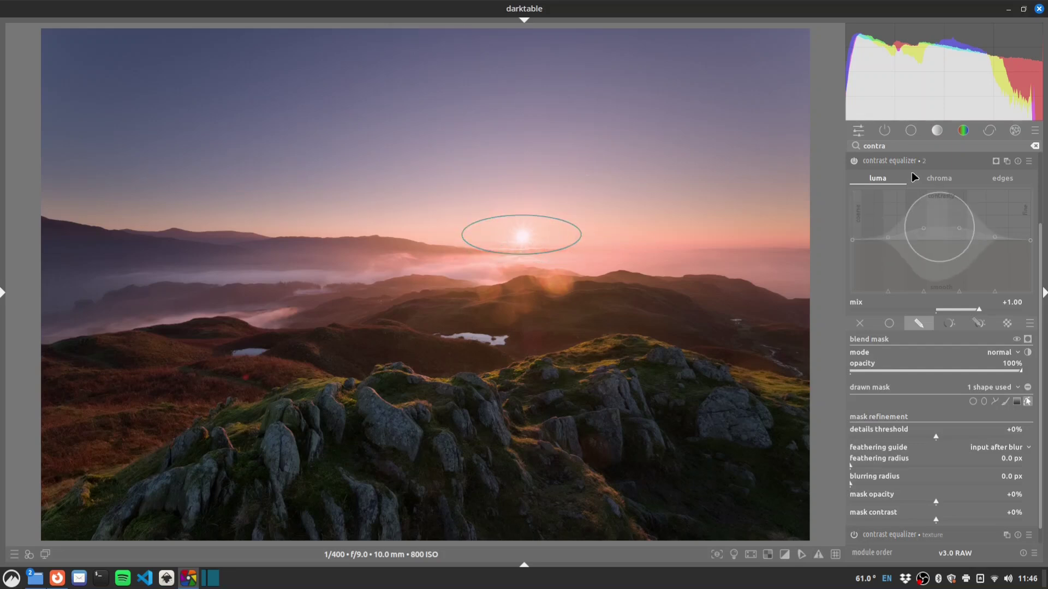
{"action": "left_click", "coordinate": [1028, 403]}
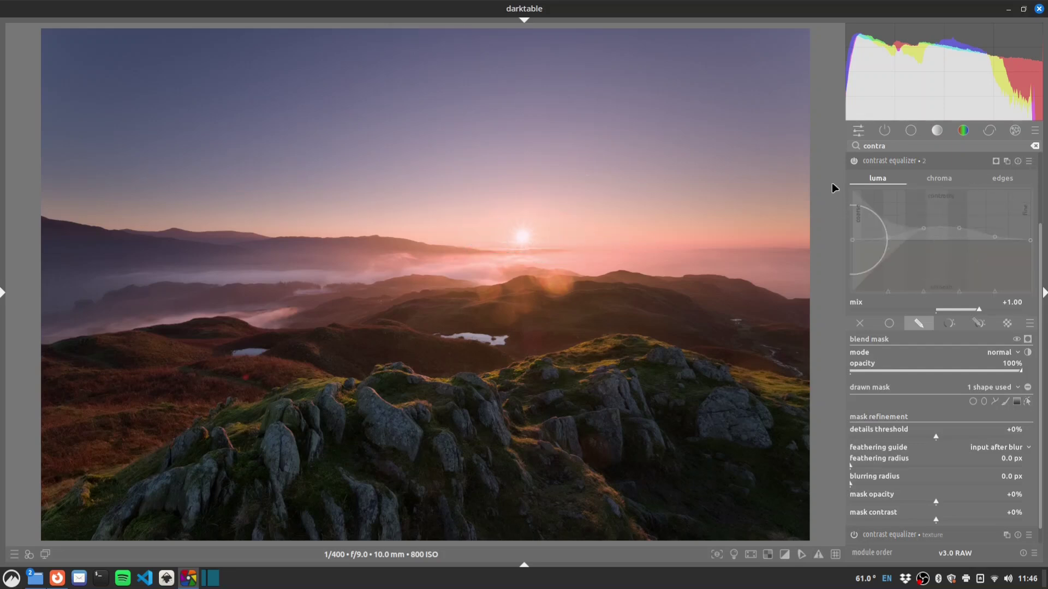
Compare the sun with the masked equalizer on and off, then start renaming the instance.
{"action": "left_click", "coordinate": [853, 162]}
{"action": "left_click", "coordinate": [853, 161]}
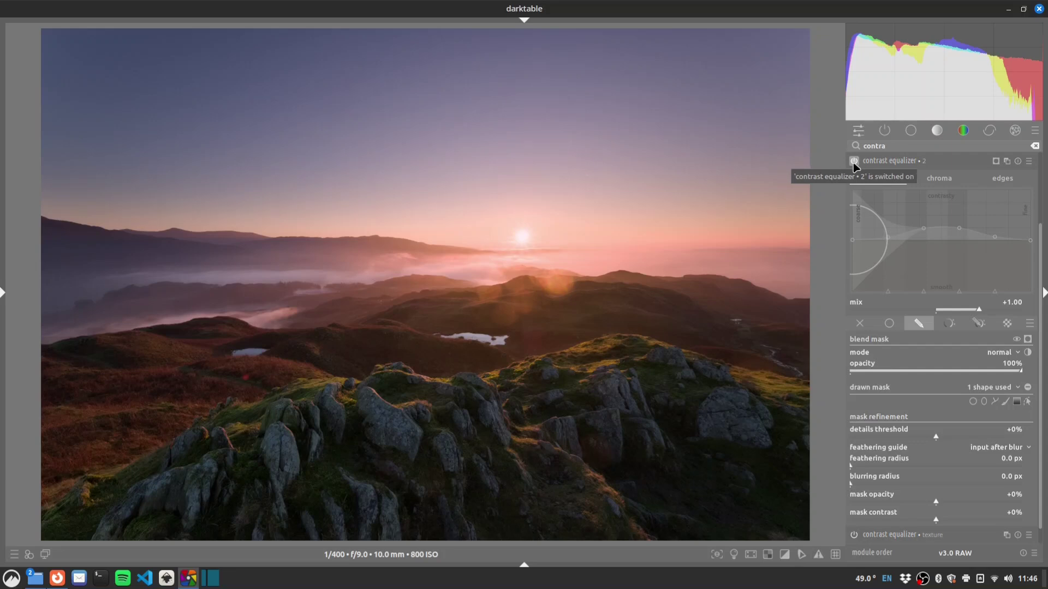
{"action": "left_click", "coordinate": [854, 162]}
{"action": "left_click", "coordinate": [853, 163]}
{"action": "left_click", "coordinate": [854, 162]}
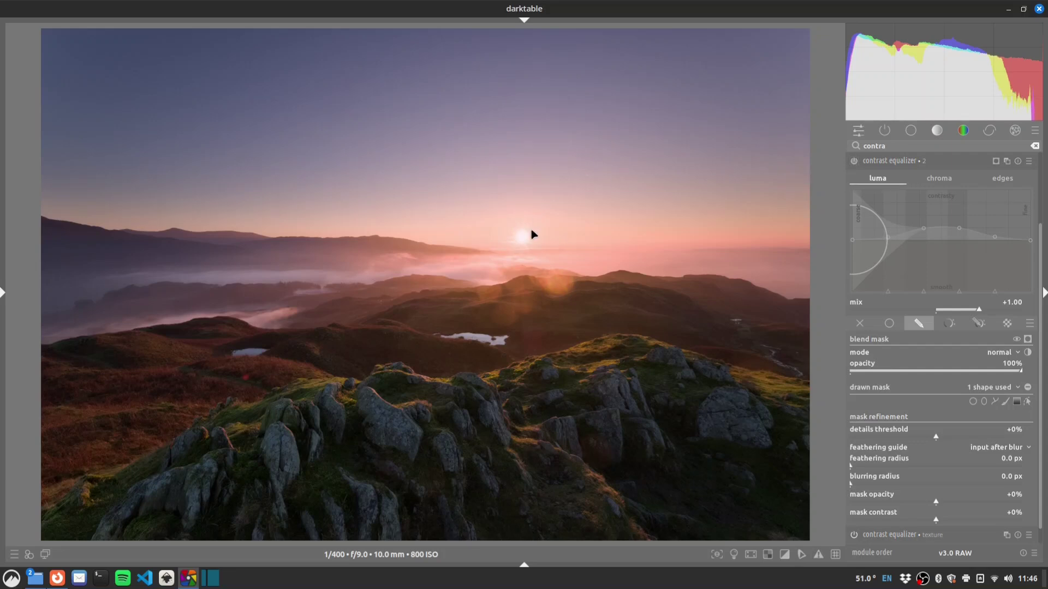
{"action": "scroll", "coordinate": [533, 234], "scroll_direction": "up", "scroll_amount": 3}
{"action": "left_click", "coordinate": [853, 162]}
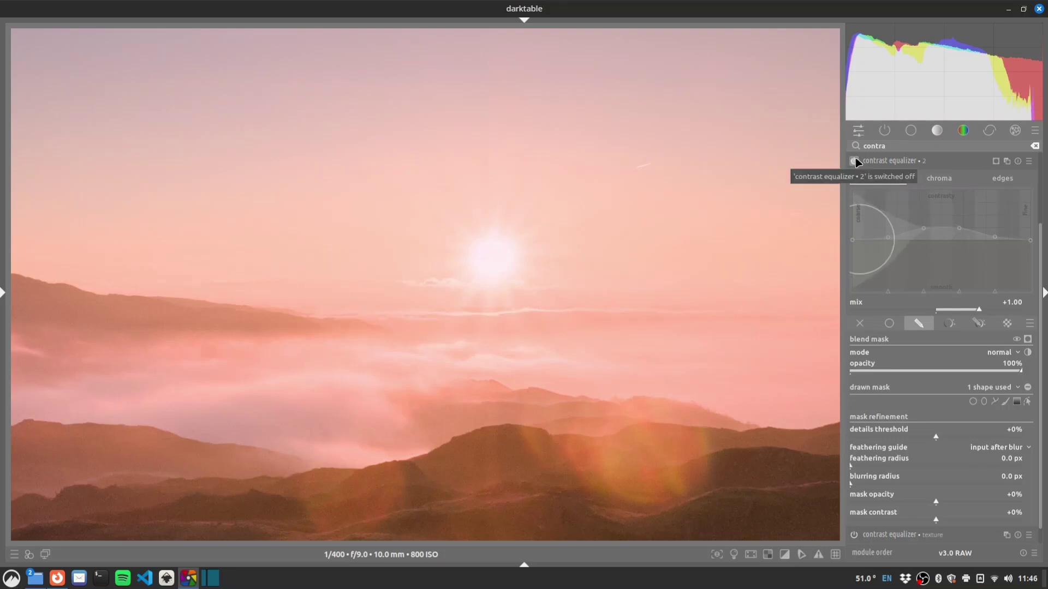
{"action": "left_click", "coordinate": [854, 162]}
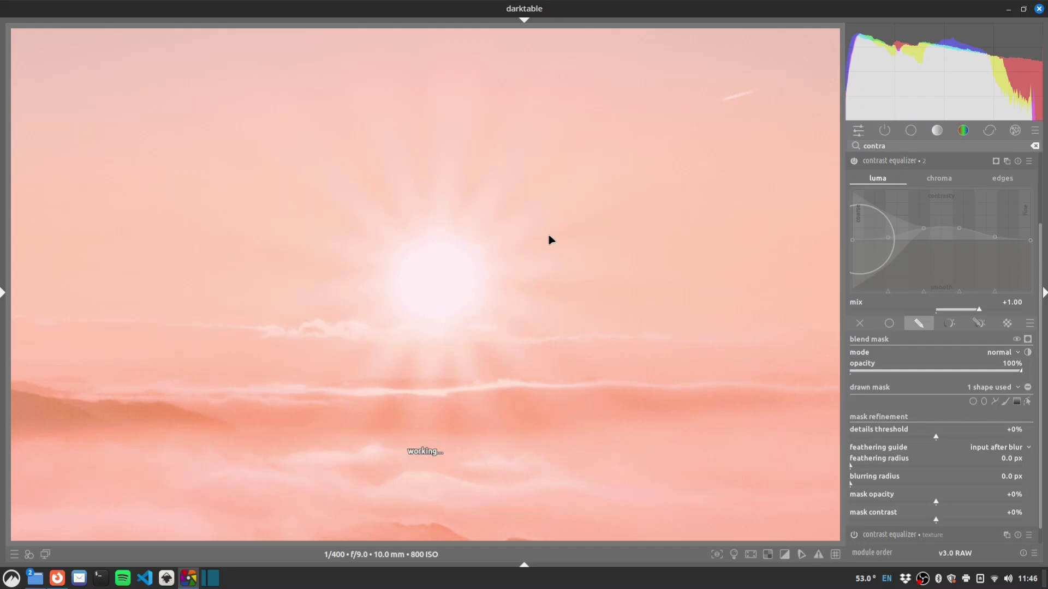
{"action": "scroll", "coordinate": [548, 236], "scroll_direction": "up", "scroll_amount": 1}
{"action": "scroll", "coordinate": [548, 236], "scroll_direction": "down", "scroll_amount": 3}
{"action": "left_click", "coordinate": [934, 161], "text": "ctrl"}
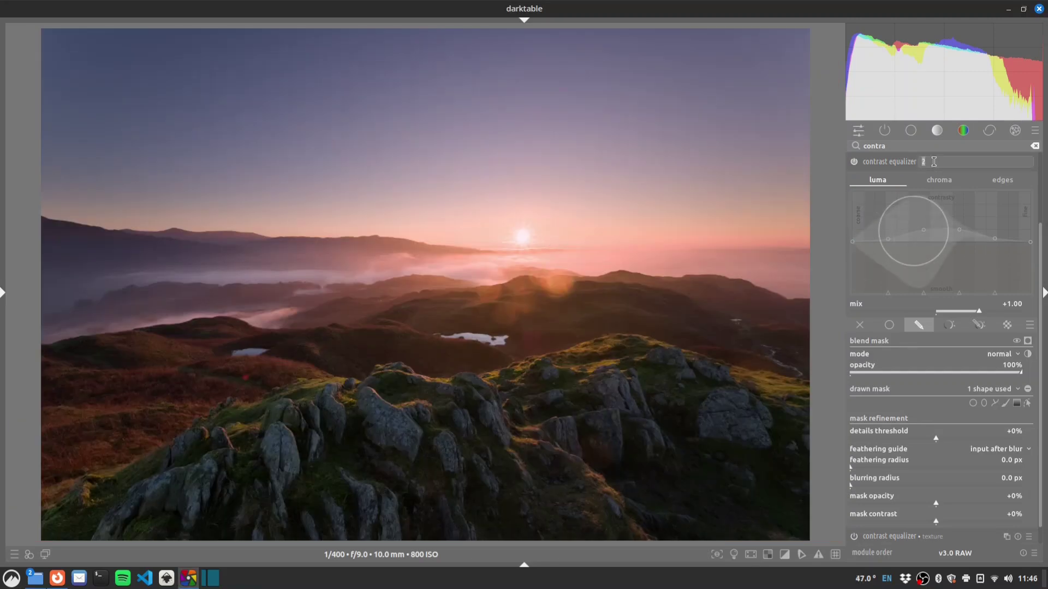
Name the instance 'rays' and give diffuse or sharpen the 'lens deblur: medium' preset.
{"action": "type", "text": "rays"}
{"action": "key", "text": "Return"}
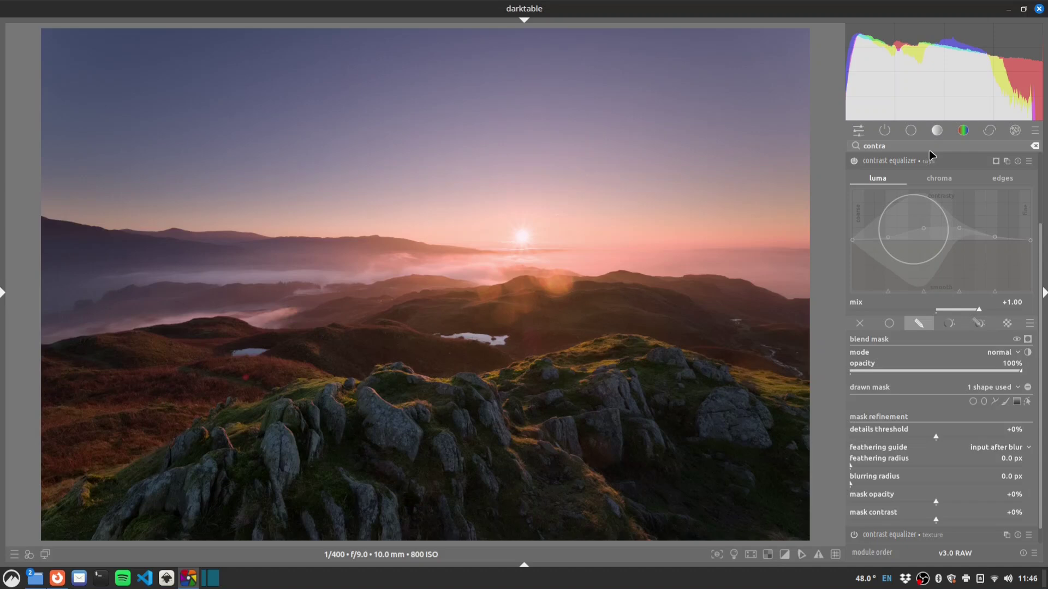
{"action": "key", "text": "ctrl+a"}
{"action": "key", "text": "BackSpace"}
{"action": "type", "text": "diff"}
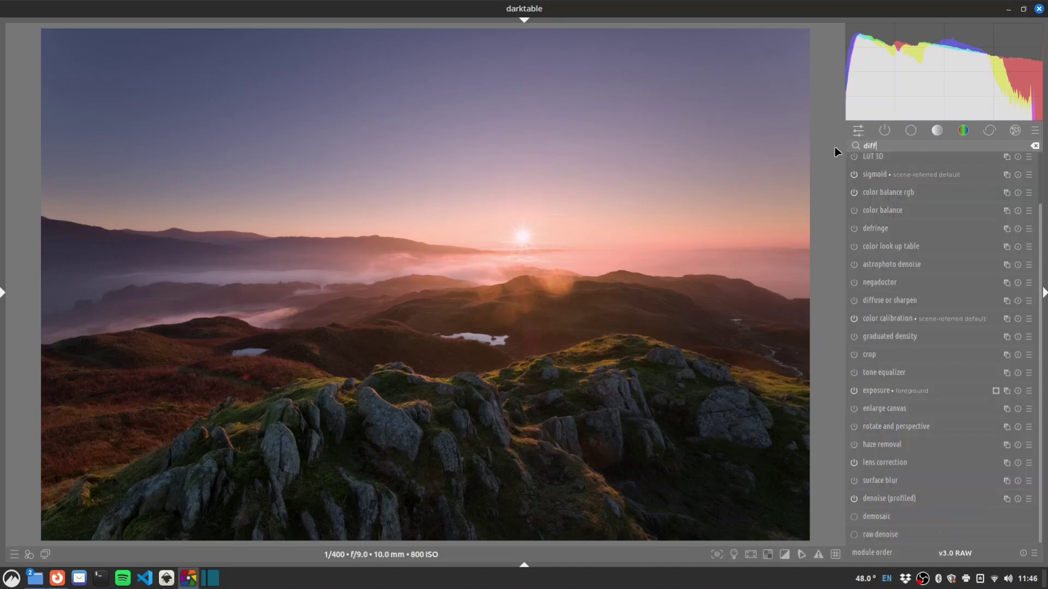
{"action": "type", "text": "use"}
{"action": "right_click", "coordinate": [961, 159]}
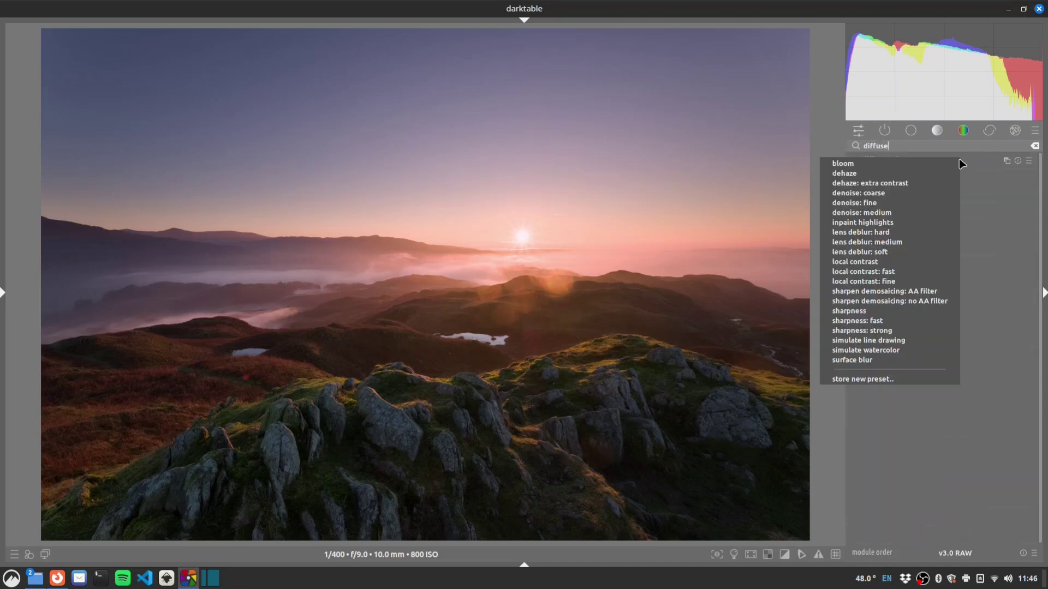
{"action": "left_click", "coordinate": [898, 241]}
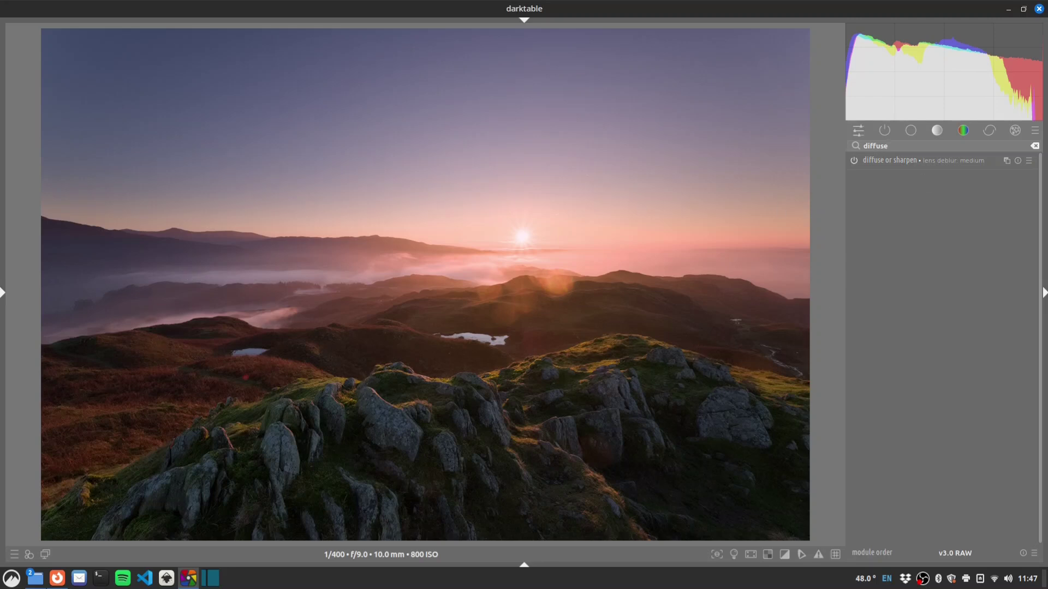
Add a diffuse or sharpen instance with 'local contrast: fast', uniformly blended at 71% opacity.
{"action": "double_click", "coordinate": [910, 145]}
{"action": "left_click", "coordinate": [1006, 161]}
{"action": "right_click", "coordinate": [948, 160]}
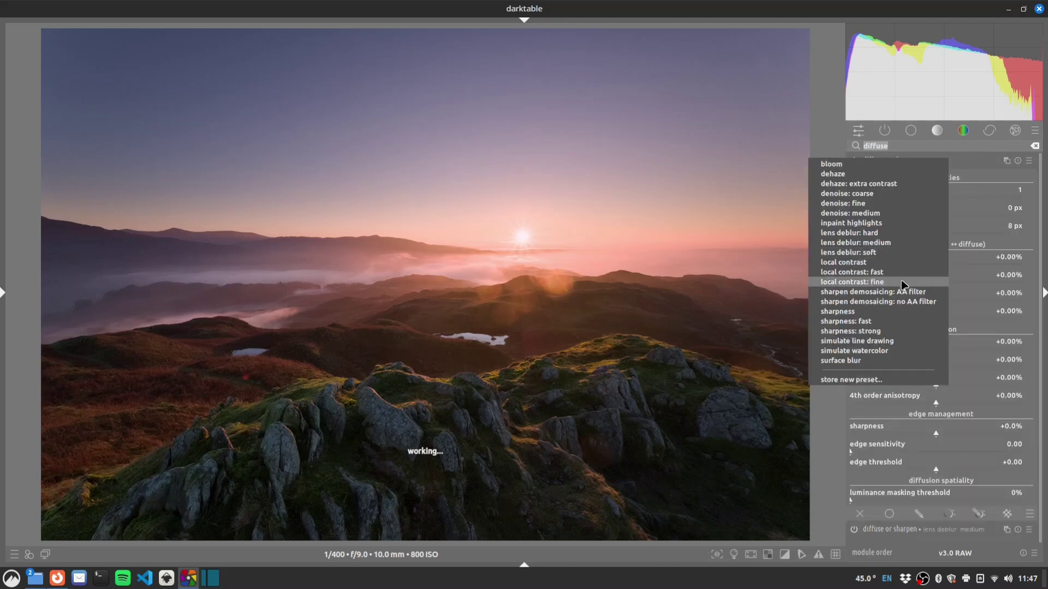
{"action": "left_click", "coordinate": [900, 272]}
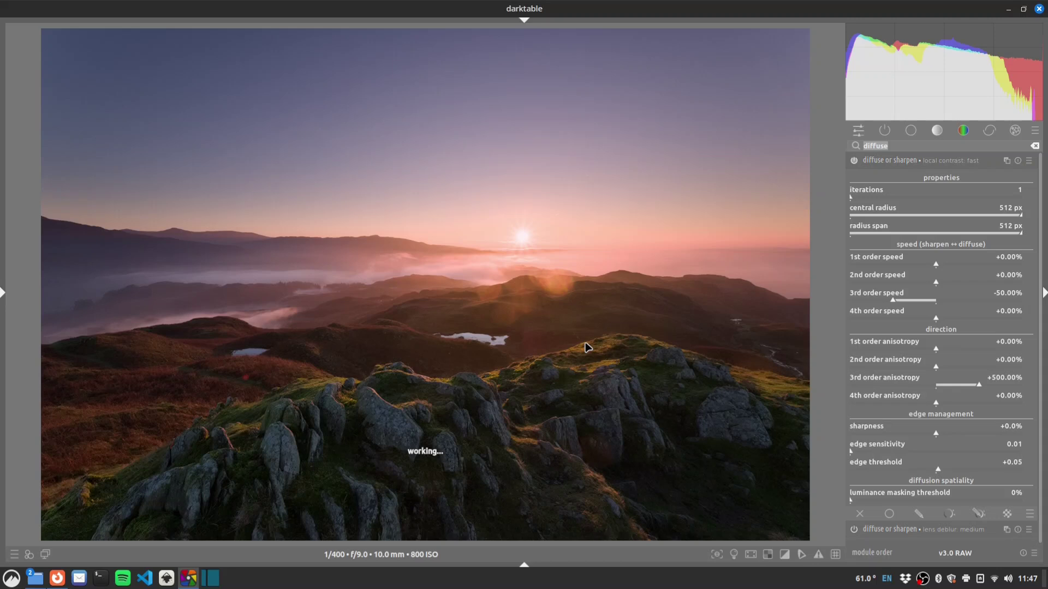
{"action": "left_click", "coordinate": [855, 162]}
{"action": "left_click", "coordinate": [854, 162]}
{"action": "left_click", "coordinate": [889, 513]}
{"action": "scroll", "coordinate": [1039, 383], "scroll_direction": "down", "scroll_amount": 1}
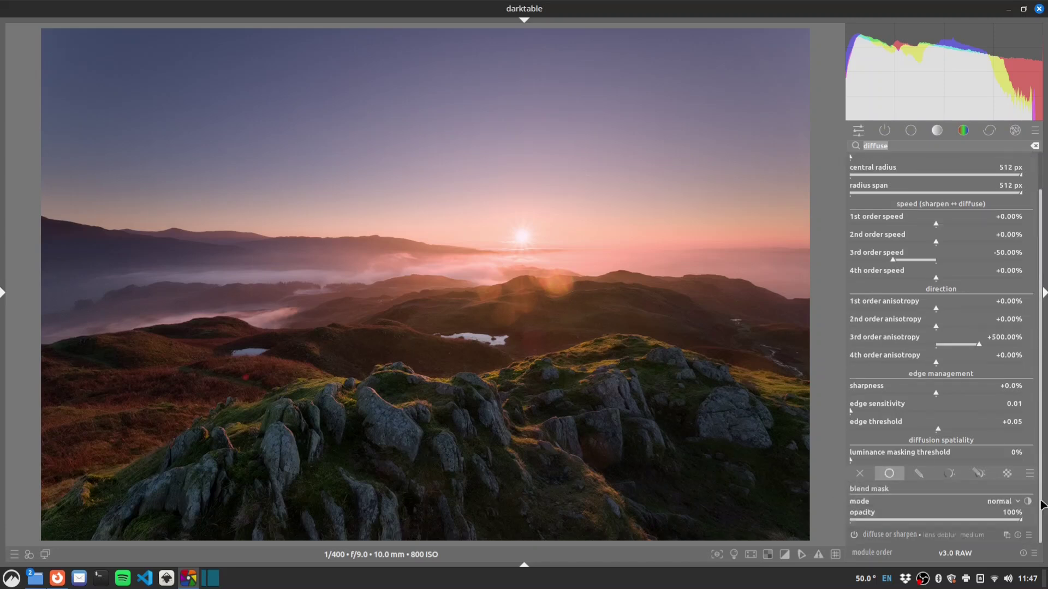
{"action": "left_click_drag", "start_coordinate": [1013, 521], "coordinate": [972, 521]}
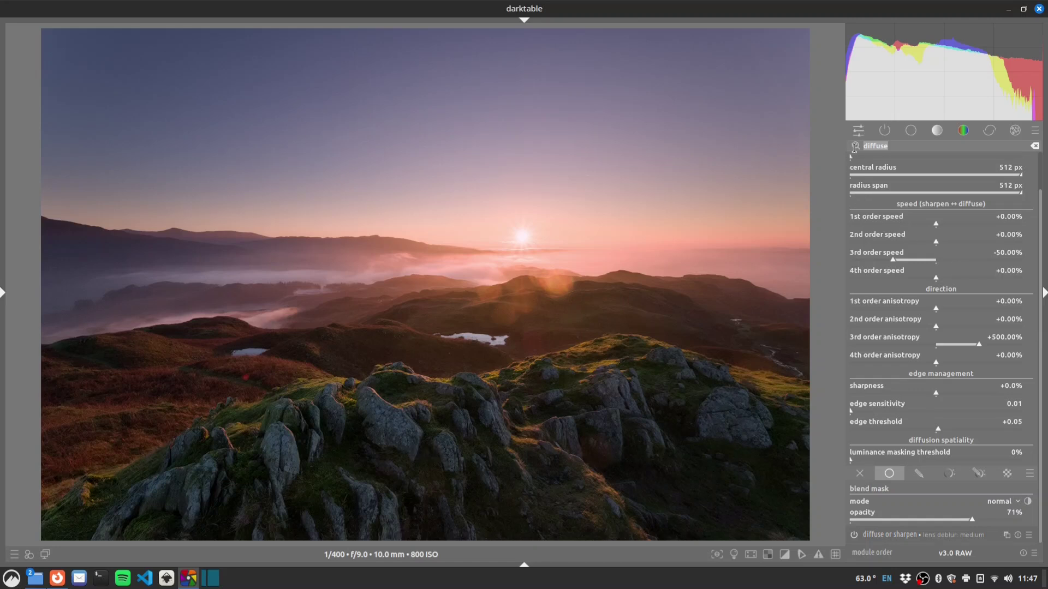
{"action": "scroll", "coordinate": [1033, 245], "scroll_direction": "up", "scroll_amount": 1}
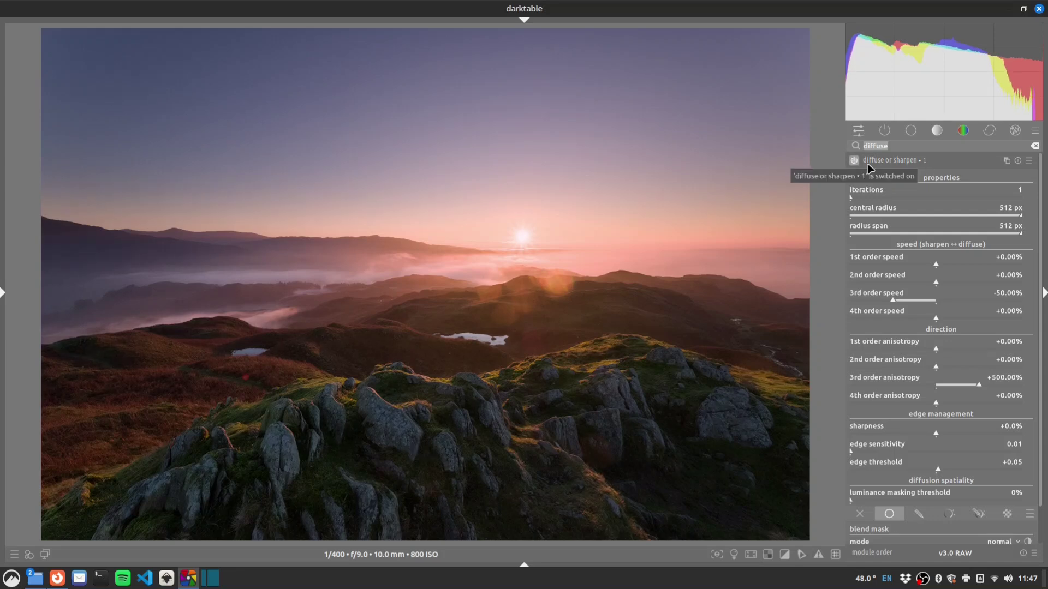
Create a new exposure instance named 'vignette'.
{"action": "left_click", "coordinate": [904, 144]}
{"action": "double_click", "coordinate": [904, 144]}
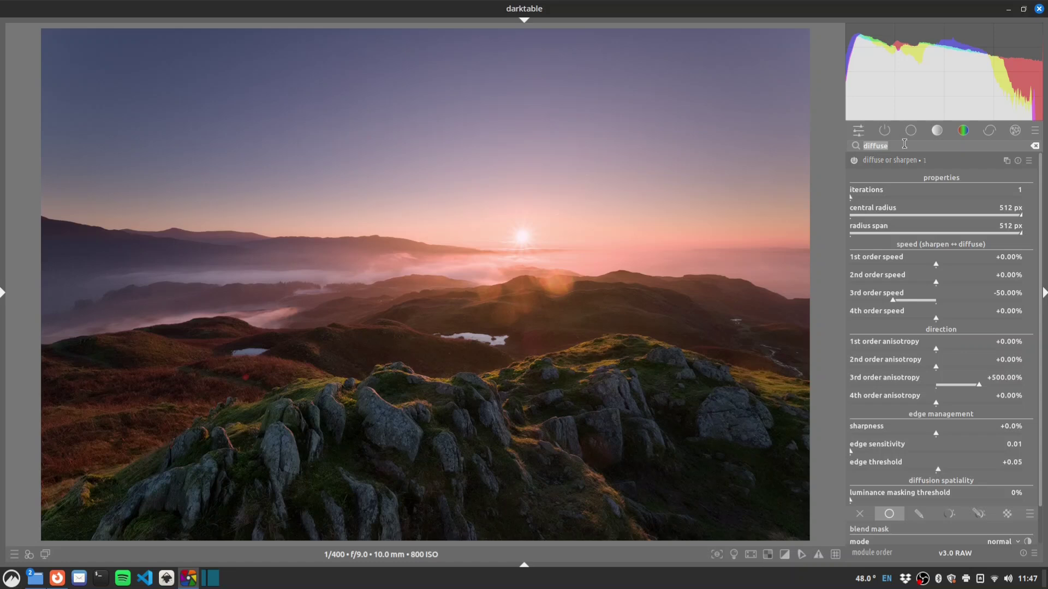
{"action": "type", "text": "exp"}
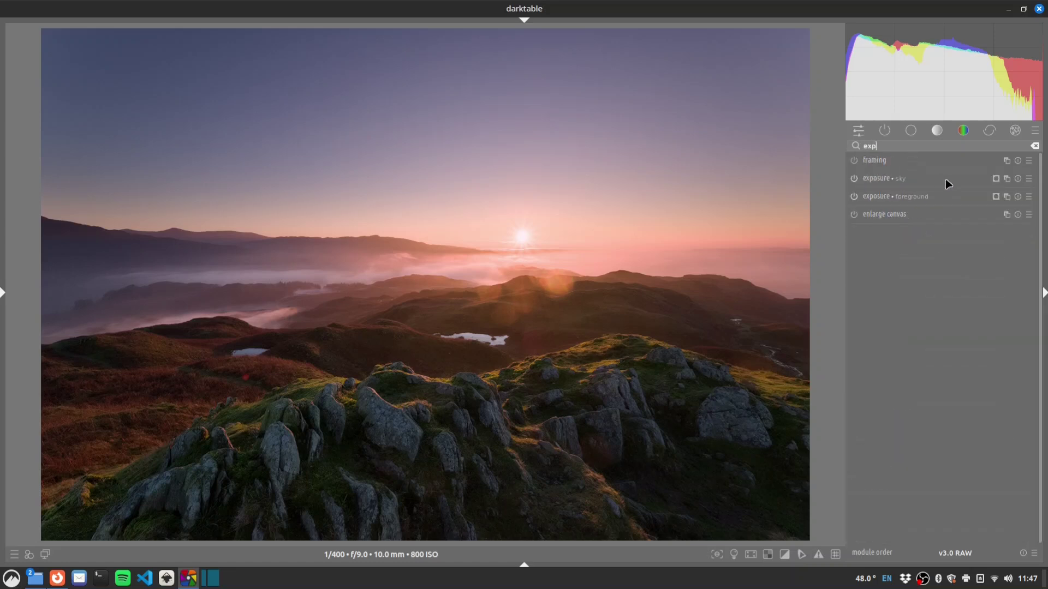
{"action": "left_click", "coordinate": [1007, 180]}
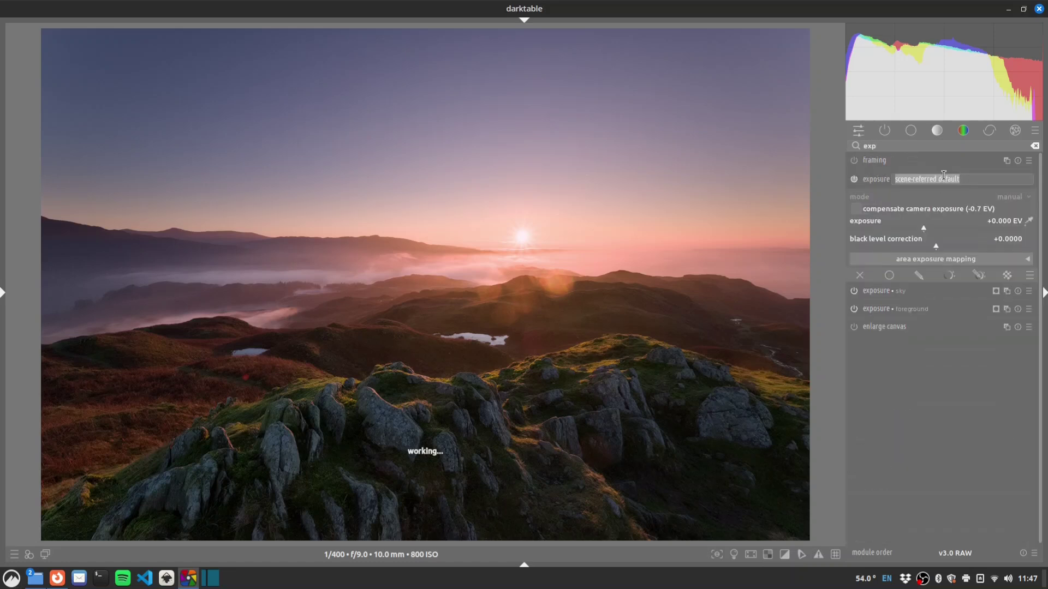
{"action": "type", "text": "vignette"}
{"action": "key", "text": "Return"}
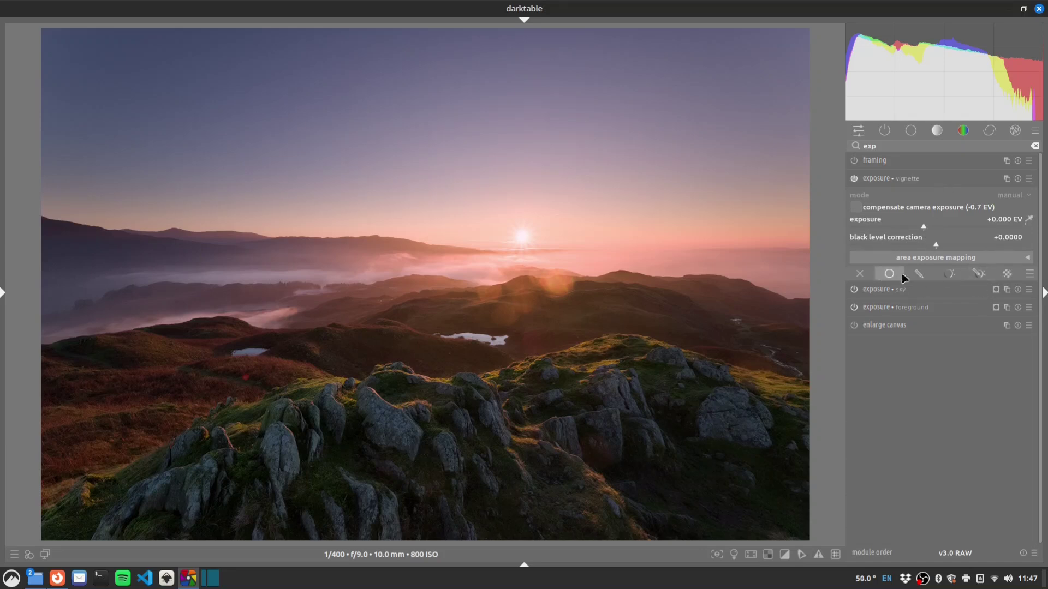
Mask the vignette with a large, feathered ellipse spanning most of the frame.
{"action": "left_click", "coordinate": [920, 274]}
{"action": "left_click", "coordinate": [984, 352]}
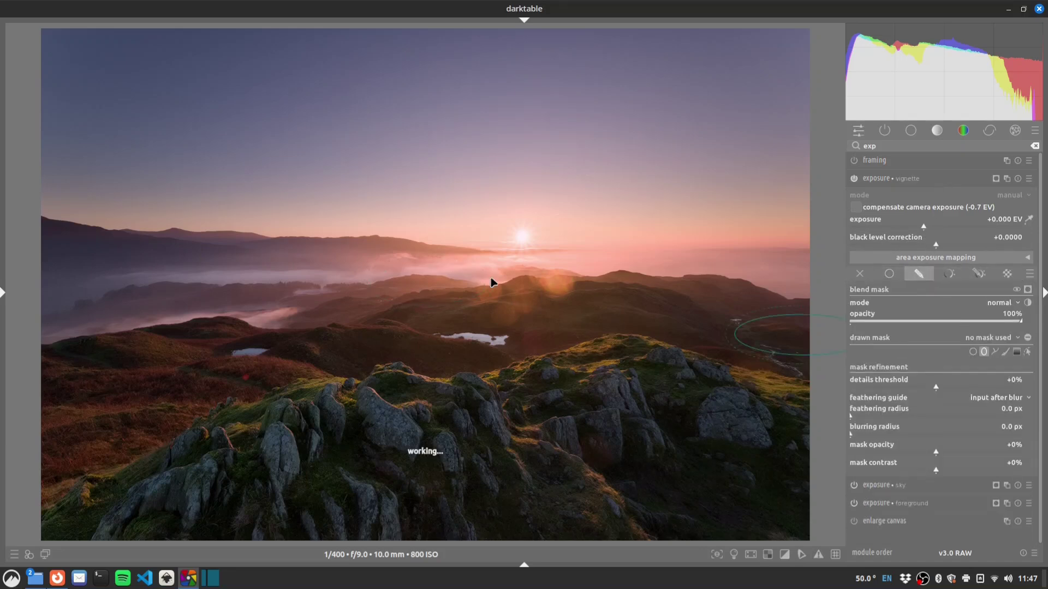
{"action": "left_click", "coordinate": [451, 265]}
{"action": "scroll", "coordinate": [452, 267], "scroll_direction": "up", "scroll_amount": 1, "text": "shift"}
{"action": "scroll", "coordinate": [453, 267], "scroll_direction": "up", "scroll_amount": 10}
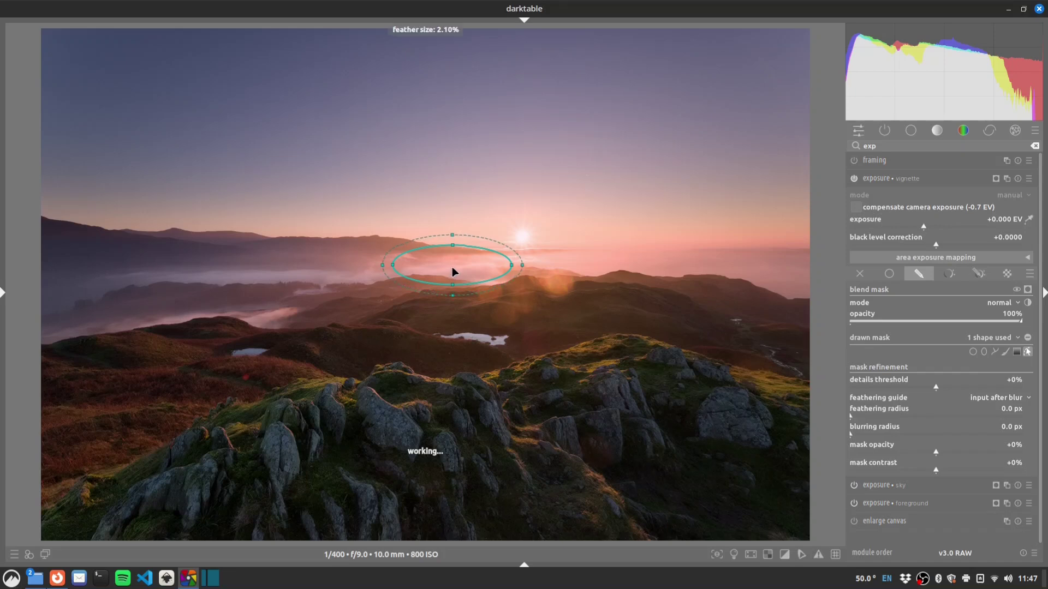
{"action": "scroll", "coordinate": [454, 266], "scroll_direction": "up", "scroll_amount": 15}
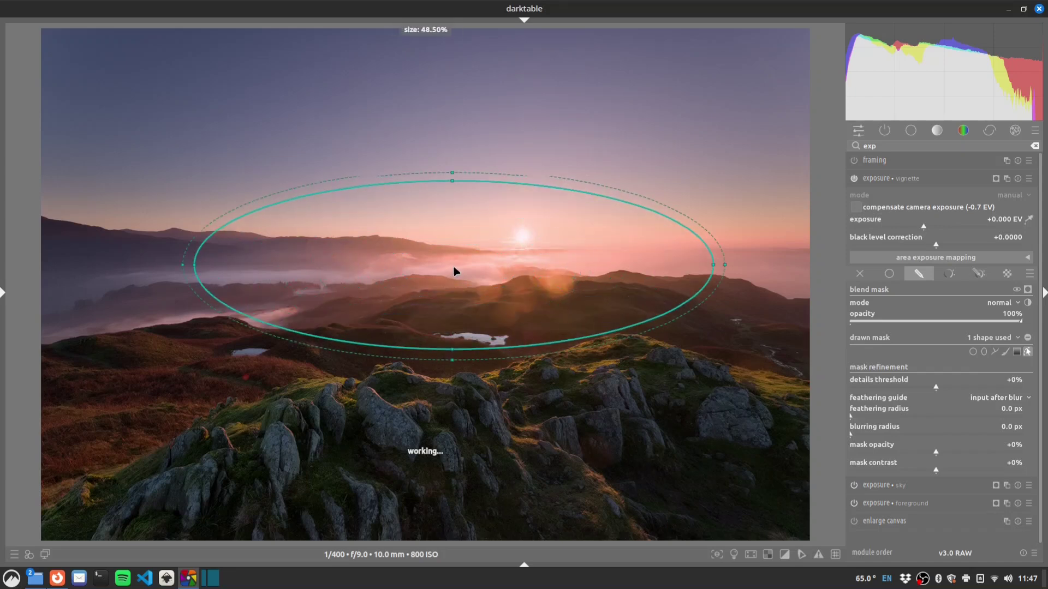
{"action": "left_click_drag", "start_coordinate": [457, 266], "coordinate": [462, 247]}
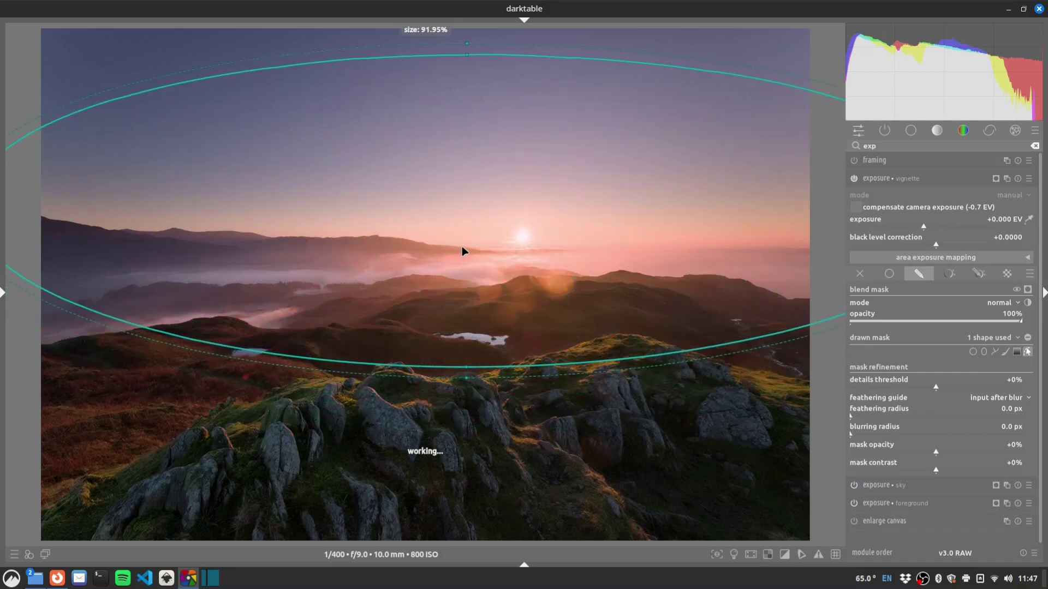
{"action": "left_click_drag", "start_coordinate": [468, 368], "coordinate": [475, 423]}
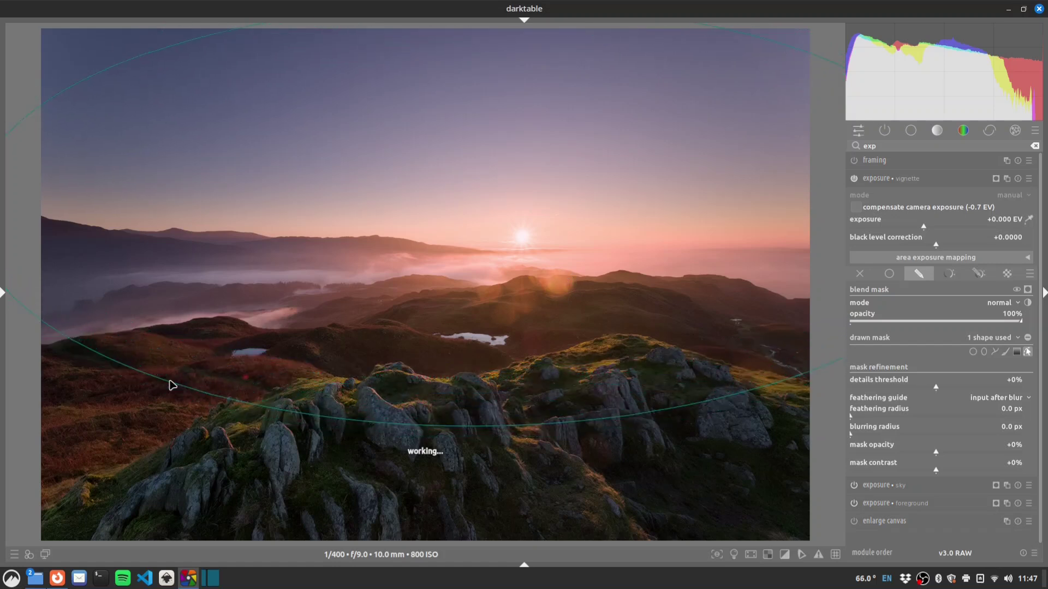
{"action": "left_click_drag", "start_coordinate": [487, 390], "coordinate": [488, 417]}
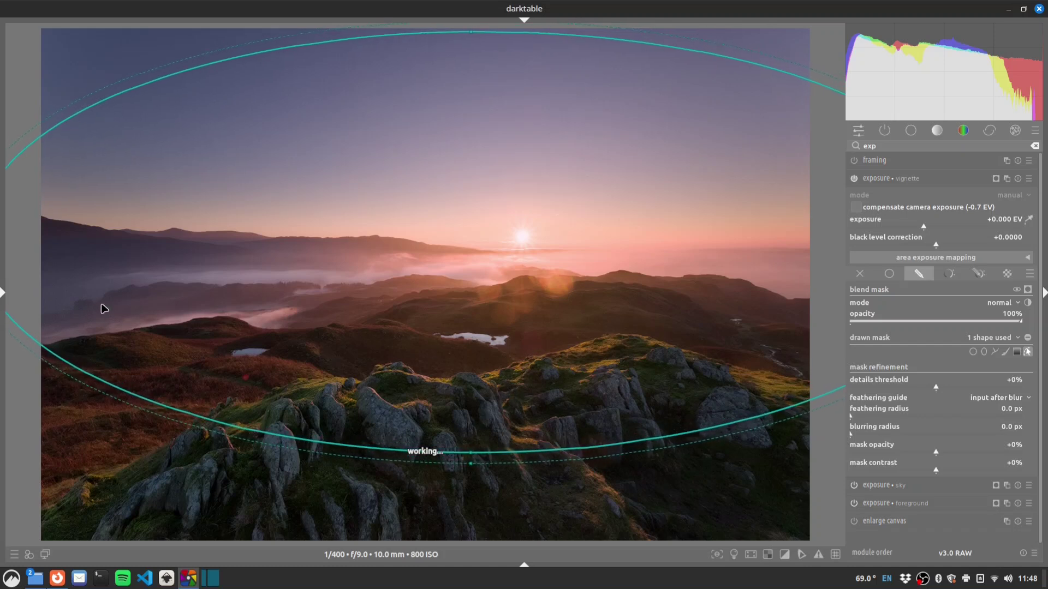
{"action": "scroll", "coordinate": [457, 327], "scroll_direction": "up", "scroll_amount": 3}
{"action": "scroll", "coordinate": [462, 327], "scroll_direction": "up", "scroll_amount": 8}
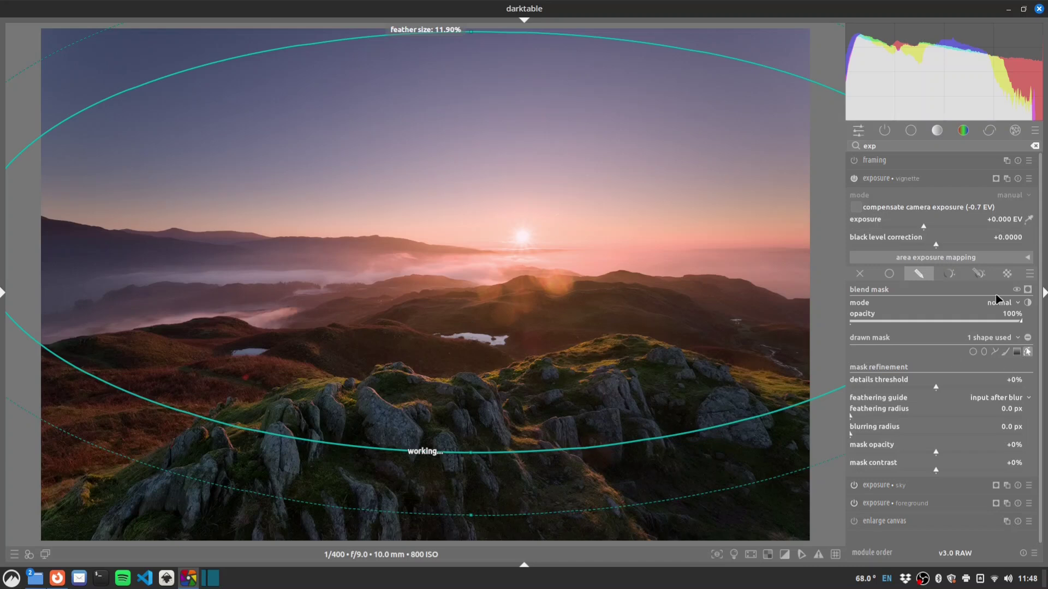
Invert the vignette mask, reposition it, and darken the edges to about -0.6 EV.
{"action": "left_click", "coordinate": [1027, 338]}
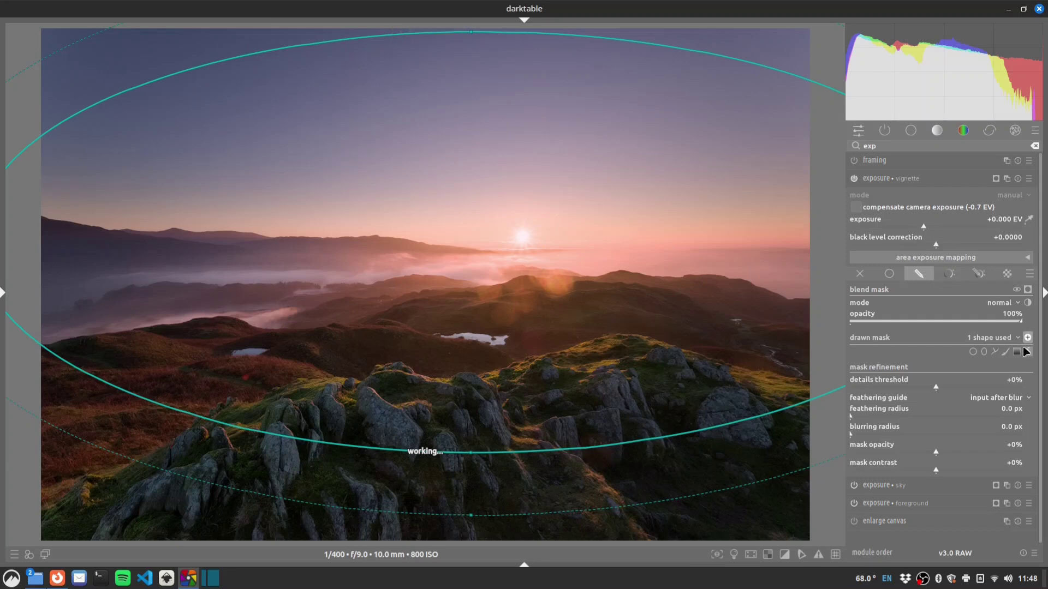
{"action": "left_click", "coordinate": [1027, 290]}
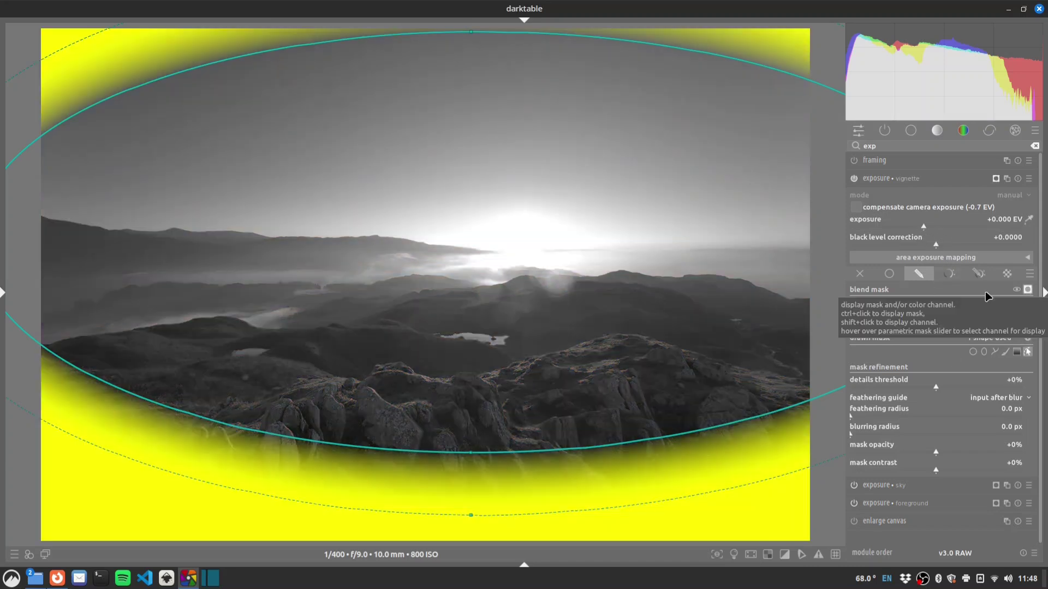
{"action": "left_click_drag", "start_coordinate": [537, 310], "coordinate": [545, 306]}
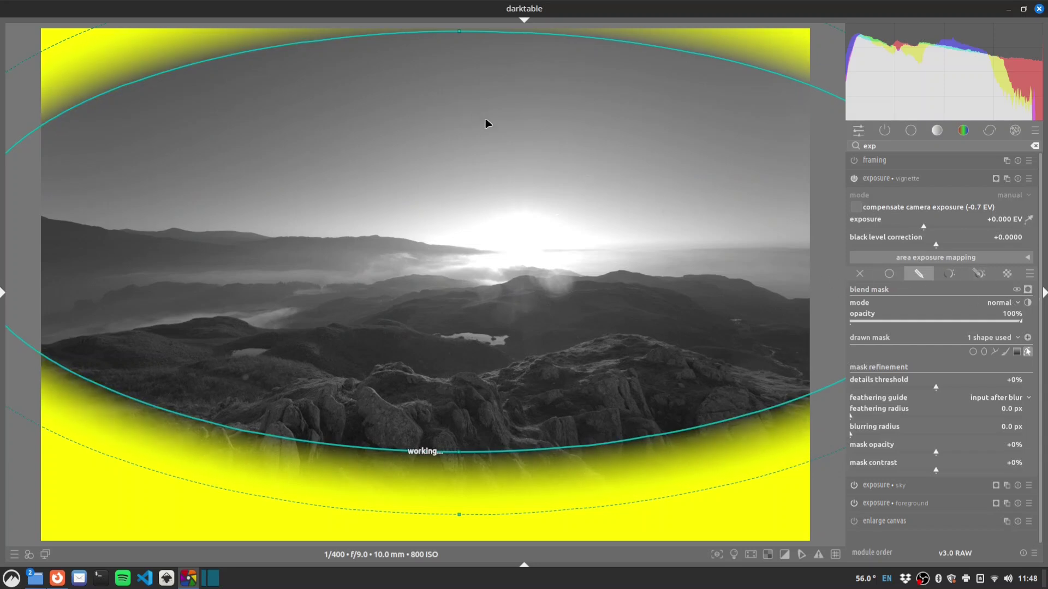
{"action": "left_click_drag", "start_coordinate": [485, 123], "coordinate": [496, 123]}
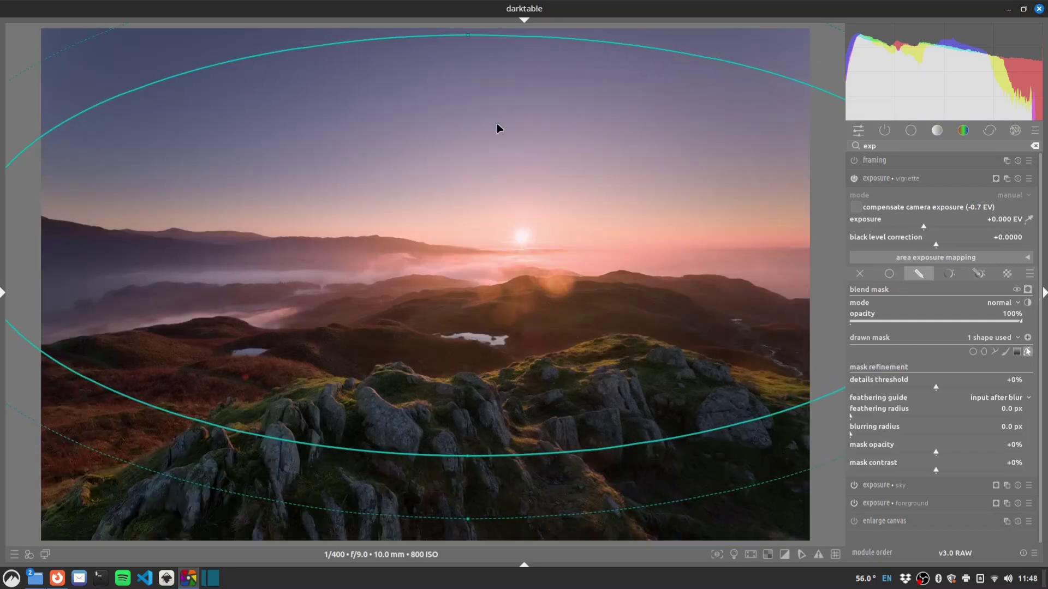
{"action": "left_click", "coordinate": [913, 226]}
{"action": "left_click_drag", "start_coordinate": [910, 225], "coordinate": [908, 224]}
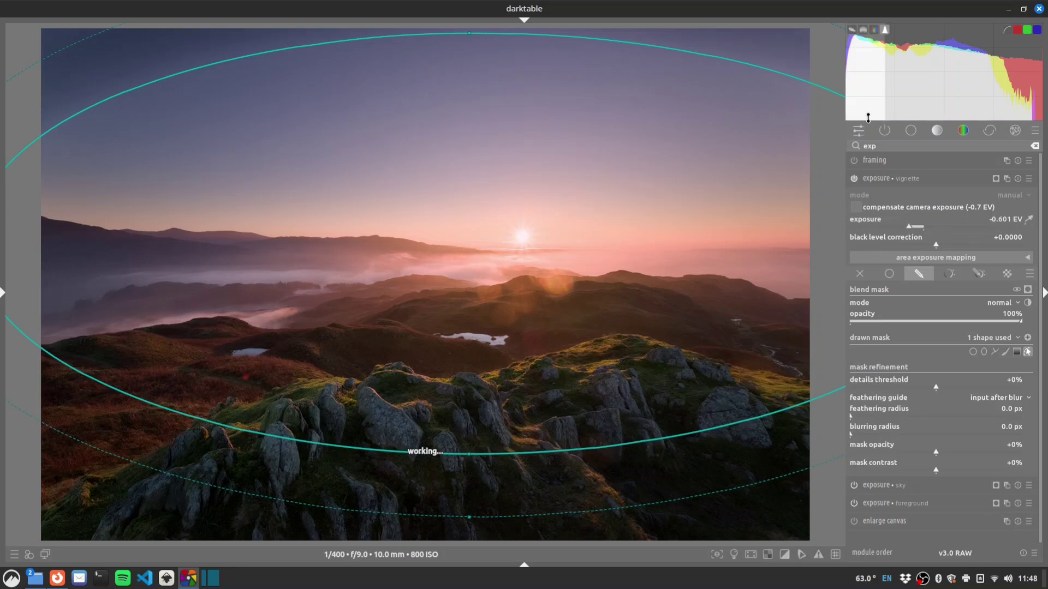
Show only active modules and search 'cr' for the crop module.
{"action": "left_click", "coordinate": [884, 129]}
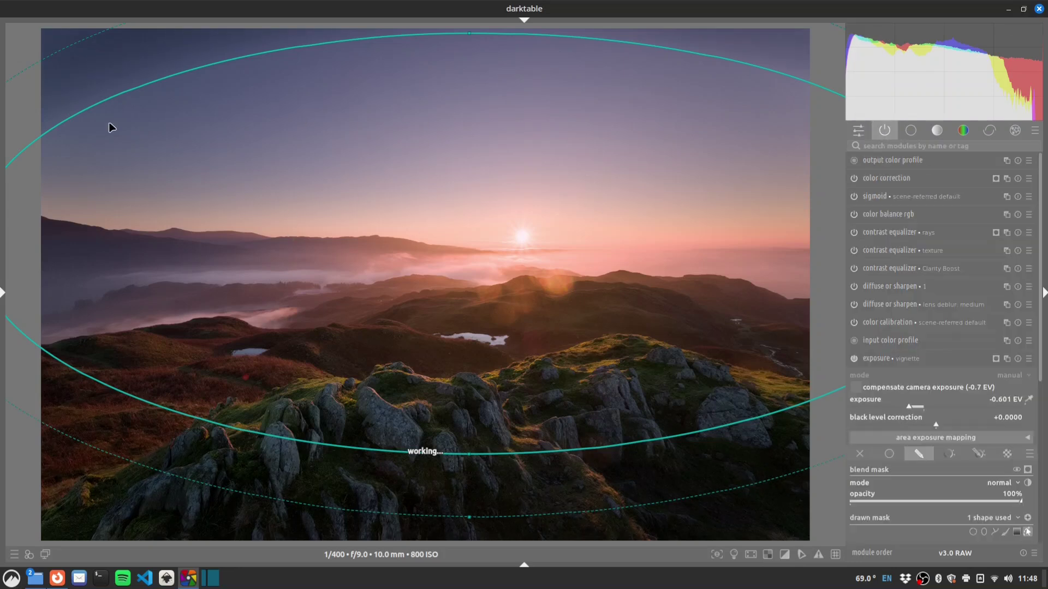
{"action": "left_click", "coordinate": [895, 146]}
{"action": "type", "text": "crop"}
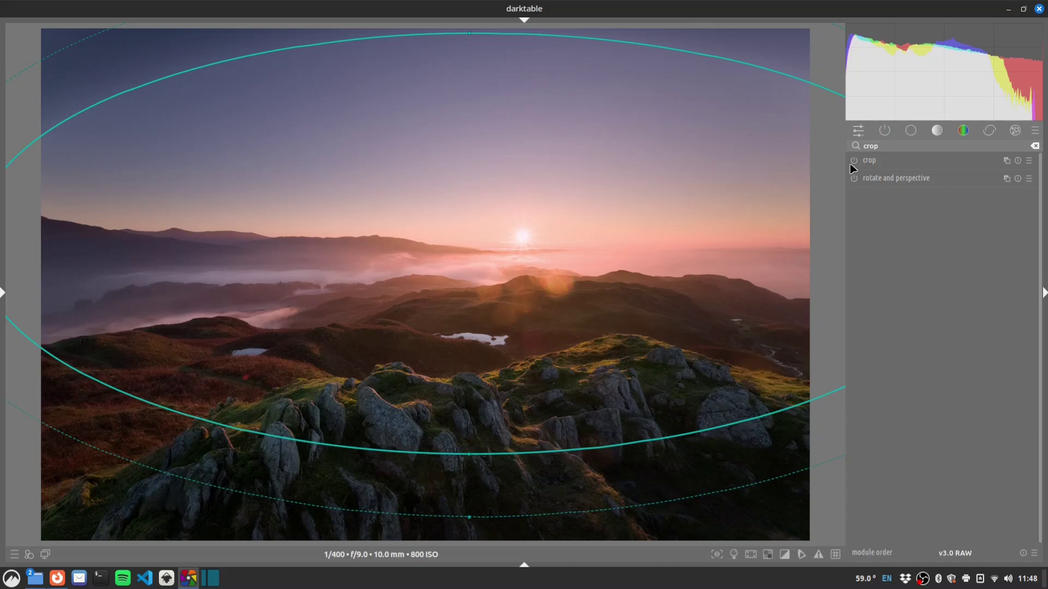
Crop to a 16:9 frame of 6000 x 3375, shifted lower to keep foreground rocks.
{"action": "left_click", "coordinate": [881, 159]}
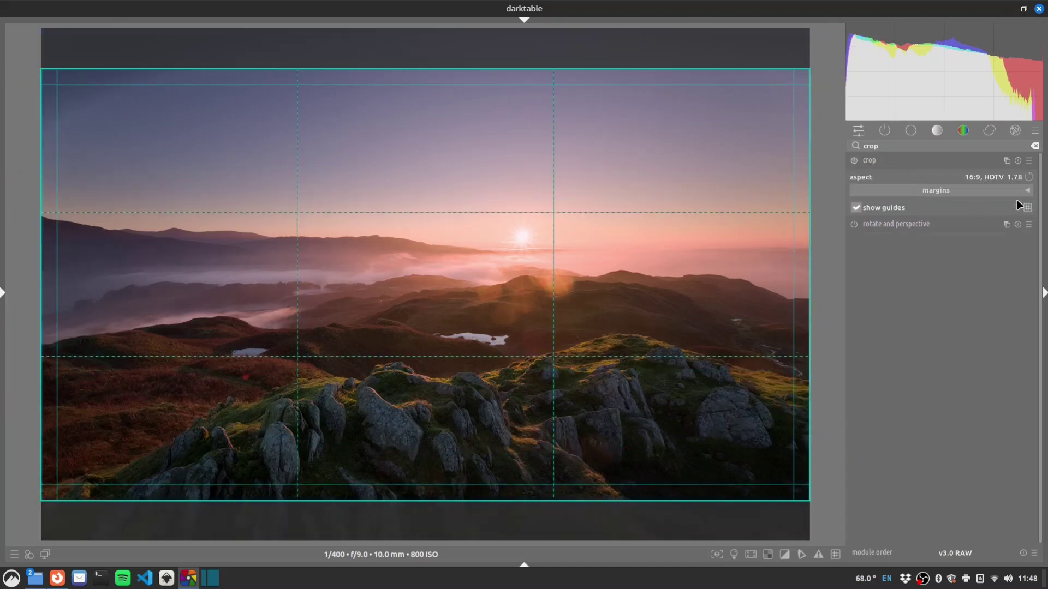
{"action": "left_click_drag", "start_coordinate": [473, 206], "coordinate": [459, 285]}
{"action": "left_click", "coordinate": [895, 159]}
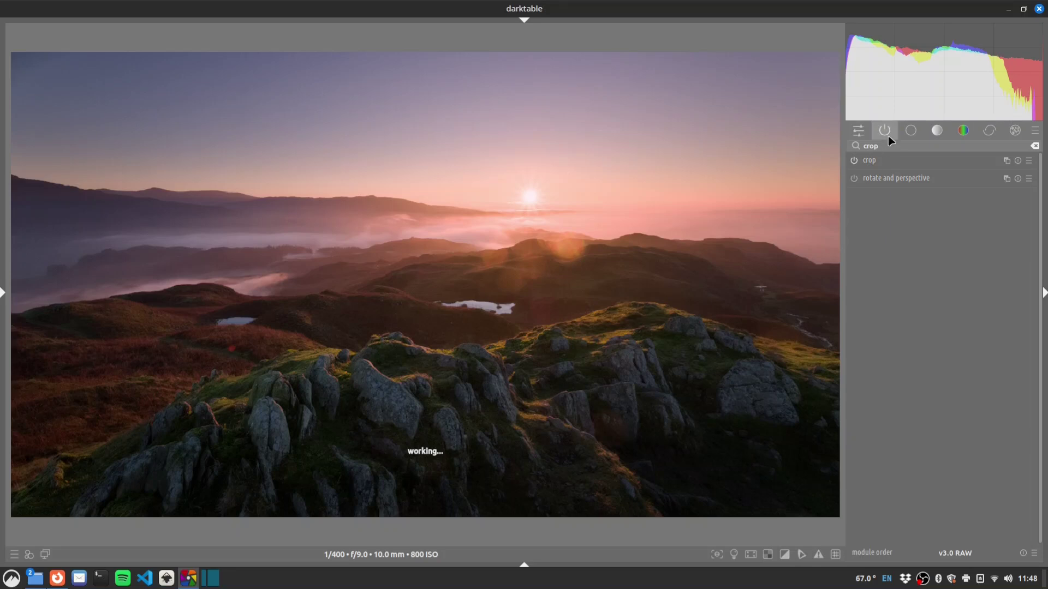
Lighten the vignette exposure to -0.484 EV and widen its mask feathering to 148.3 px.
{"action": "double_click", "coordinate": [885, 144]}
{"action": "key", "text": "BackSpace"}
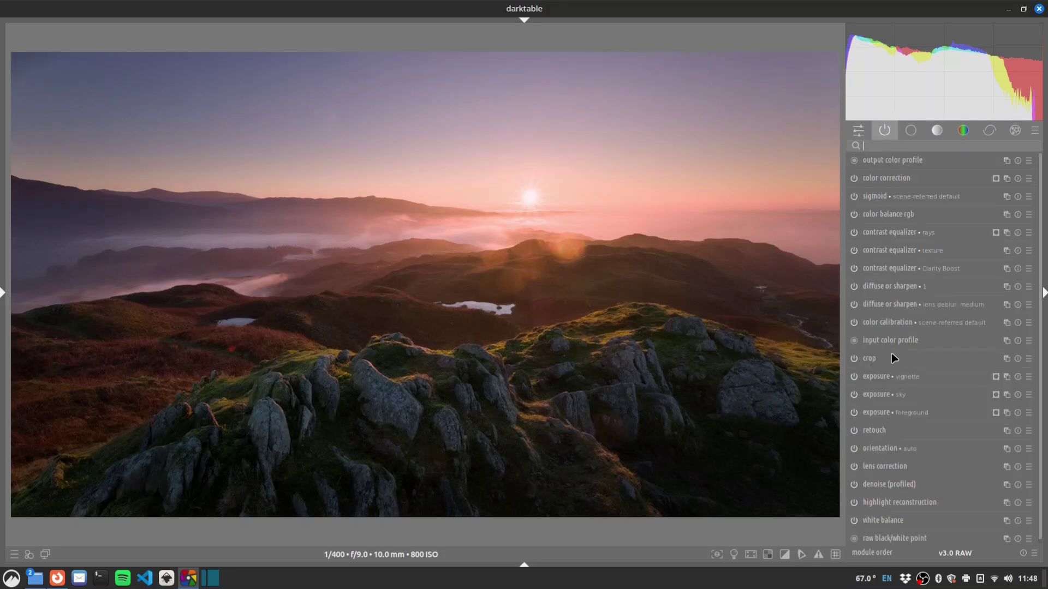
{"action": "left_click", "coordinate": [898, 382]}
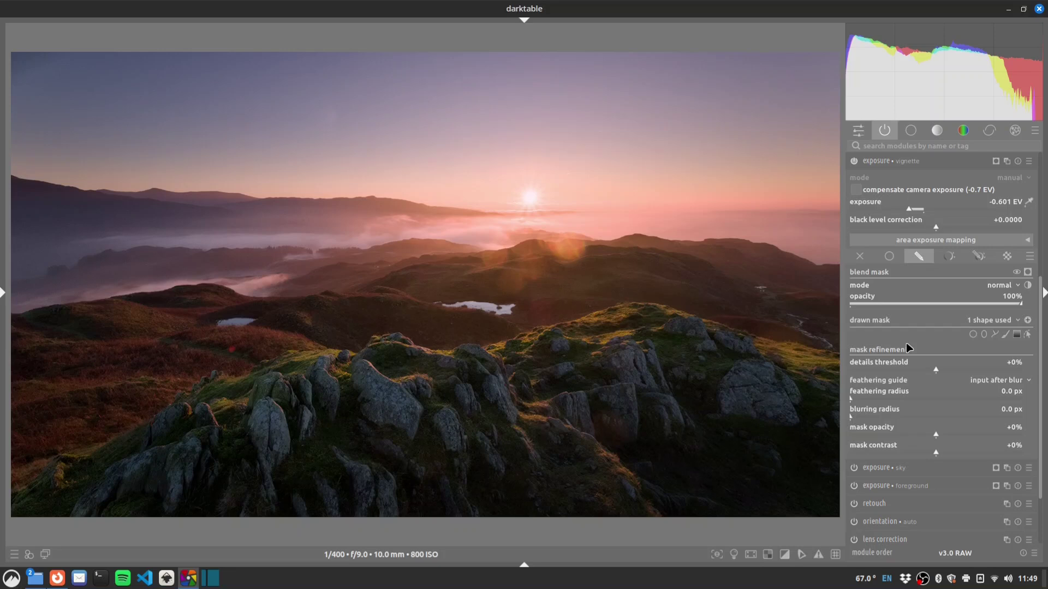
{"action": "left_click", "coordinate": [911, 211]}
{"action": "left_click_drag", "start_coordinate": [870, 394], "coordinate": [923, 393]}
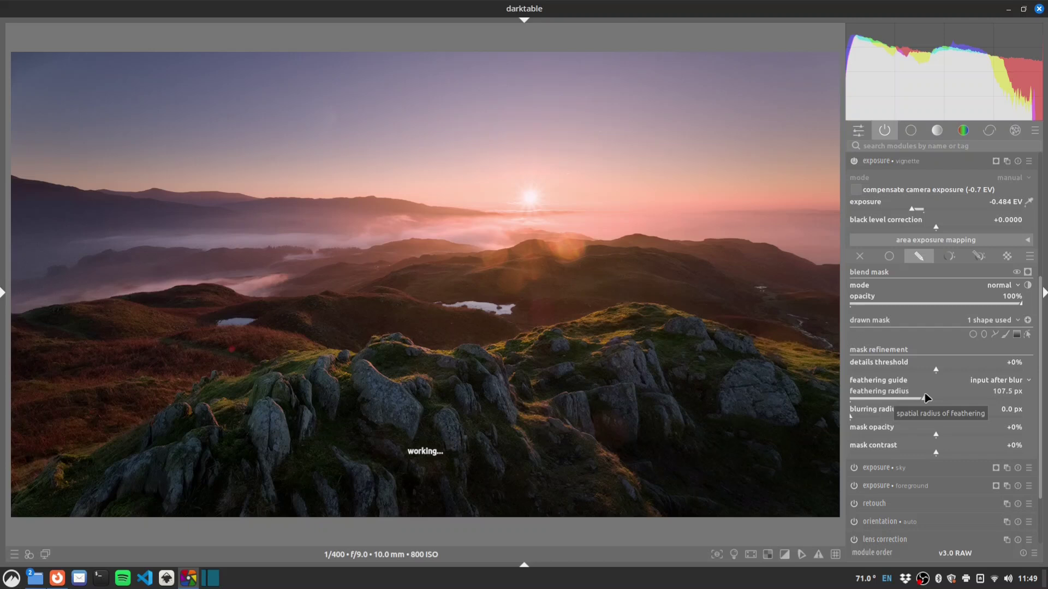
{"action": "mouse_move", "coordinate": [924, 393]}
{"action": "left_mouse_down"}
{"action": "mouse_move", "coordinate": [953, 399]}
{"action": "mouse_move", "coordinate": [944, 394]}
{"action": "left_mouse_up"}
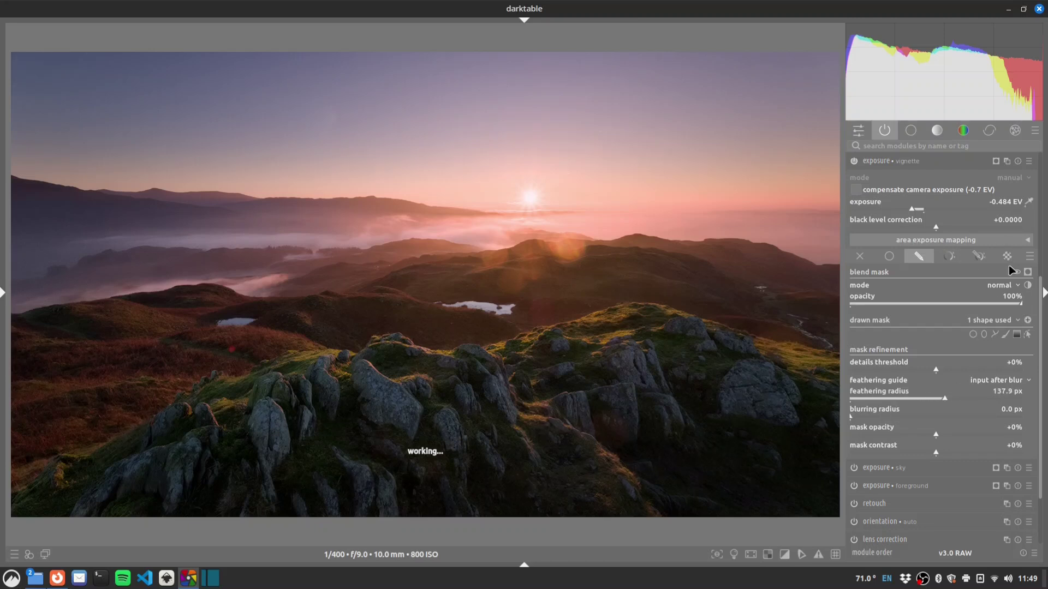
{"action": "left_click_drag", "start_coordinate": [1040, 297], "coordinate": [1039, 162]}
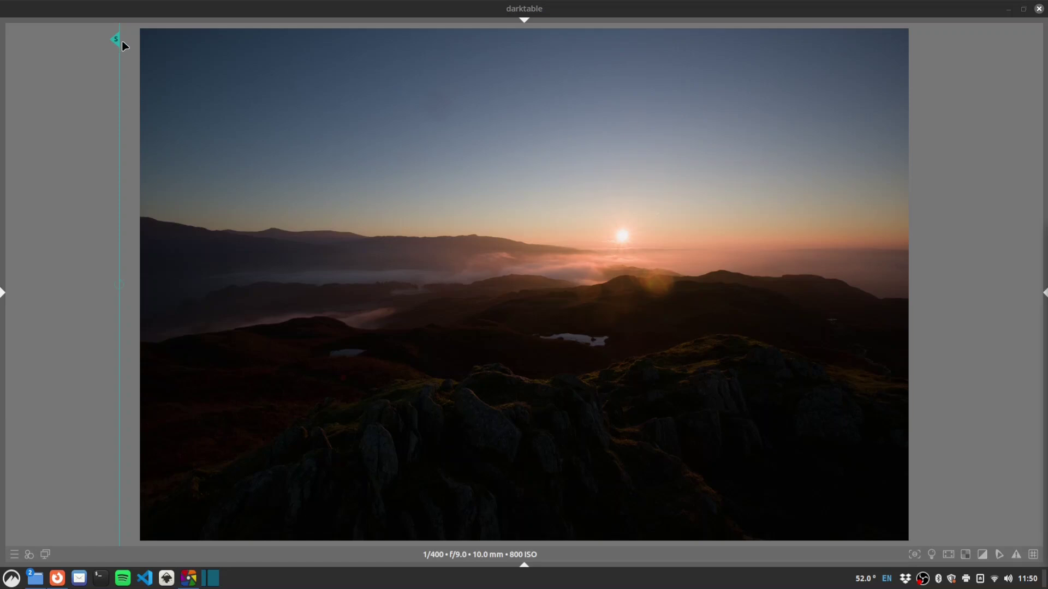
Slide the snapshot divider across to show the brightened sunrise edit beside the dark original raw.
{"action": "left_click_drag", "start_coordinate": [117, 40], "coordinate": [924, 253]}
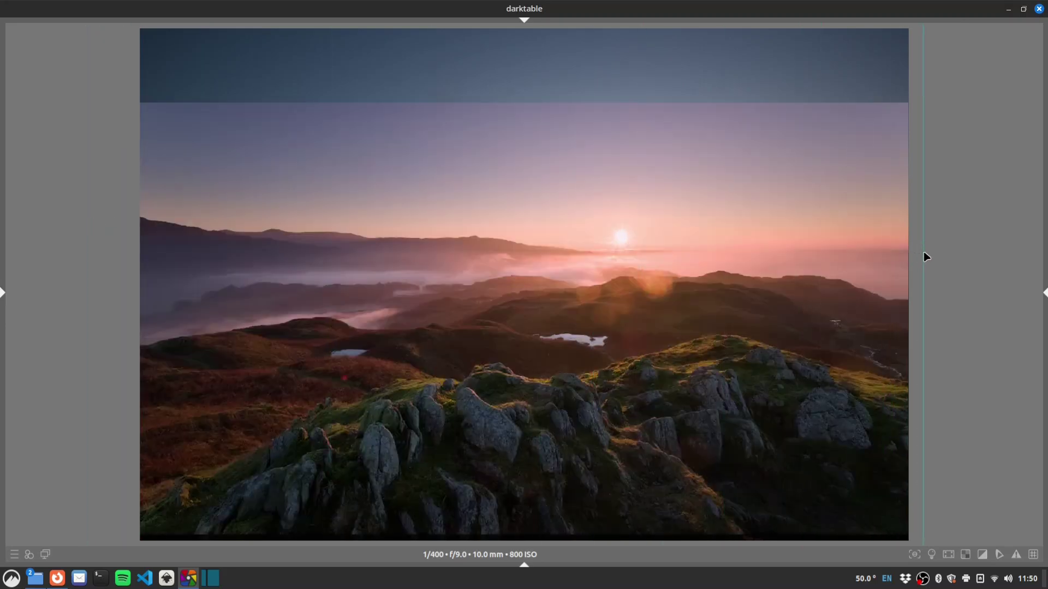